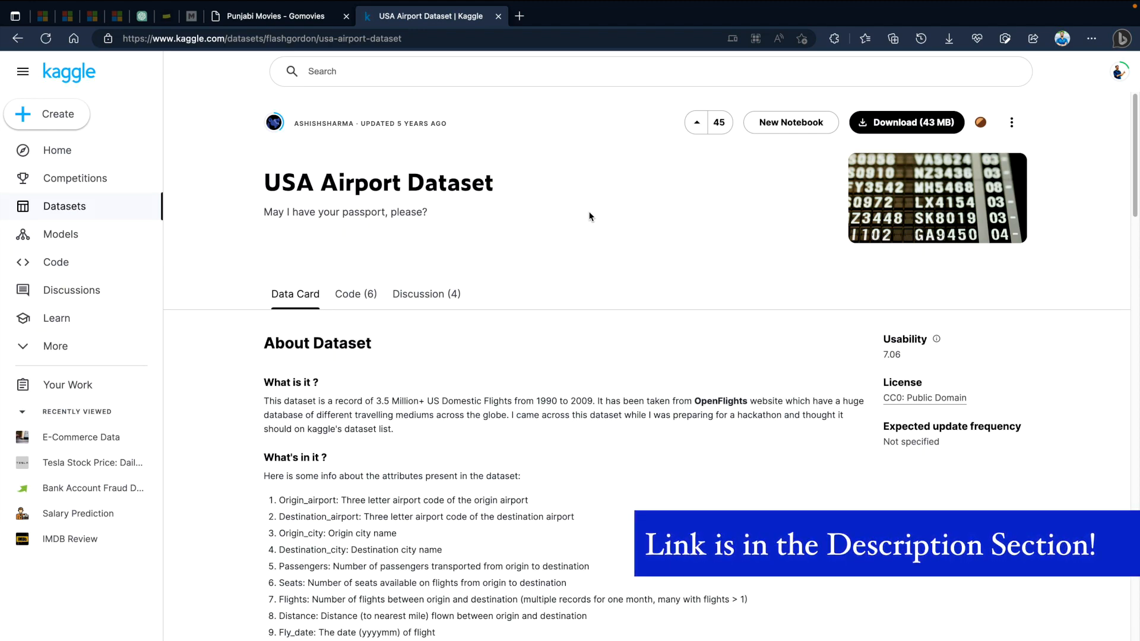
# - Review the USA Airport Dataset's description and attribute list on its Kaggle page
pyautogui.scroll(-4, 589, 216)
pyautogui.scroll(-15, 590, 217)
pyautogui.scroll(-15, 590, 217)
pyautogui.scroll(-1, 590, 216)
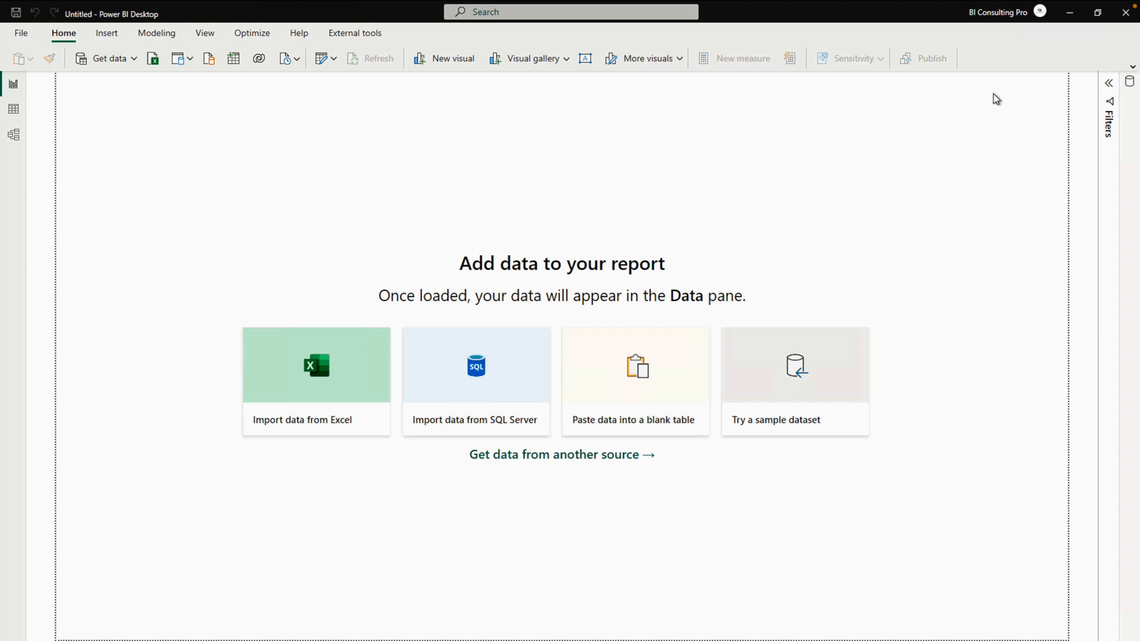
# - In Power BI Desktop, get data from the Airports2 CSV file and load it for transformation in Power Query Editor
pyautogui.click(1132, 66)
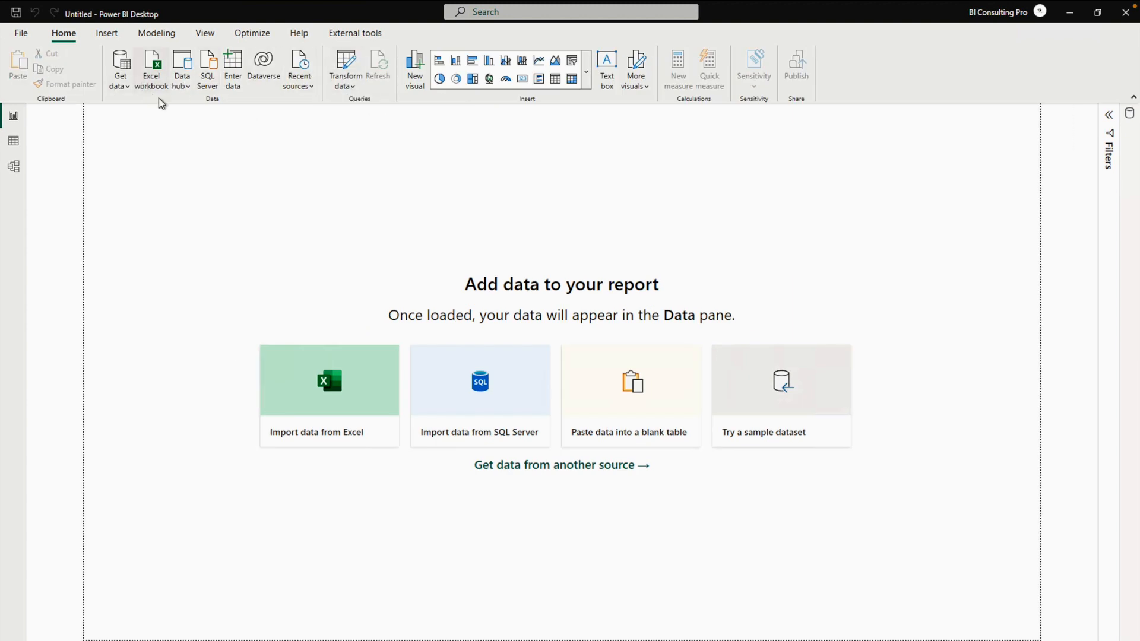
pyautogui.click(119, 87)
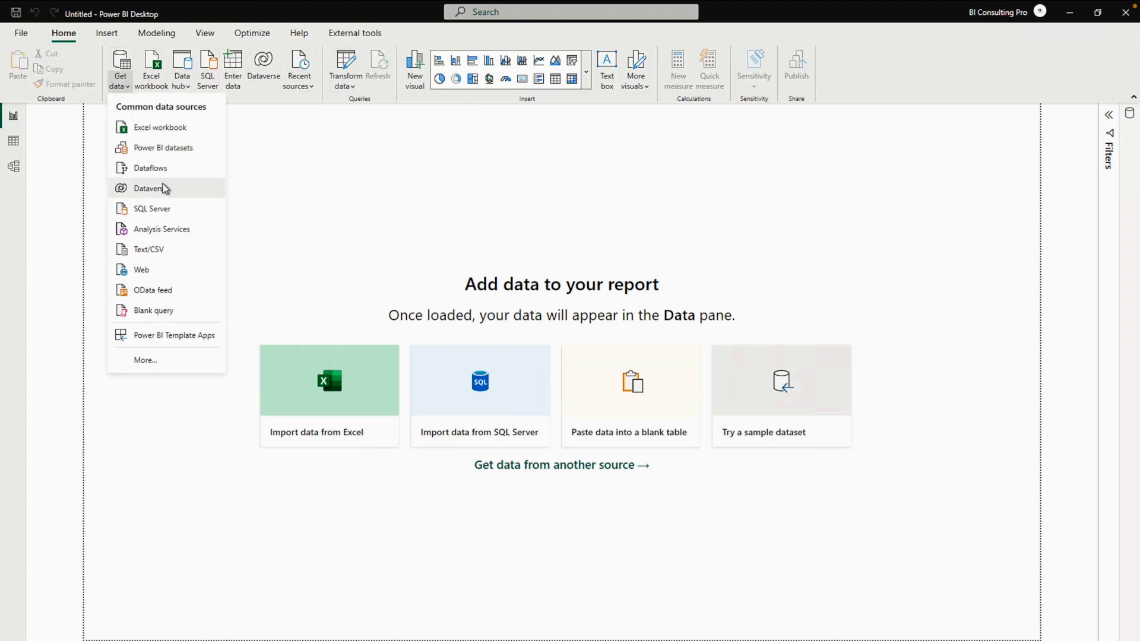
pyautogui.click(162, 252)
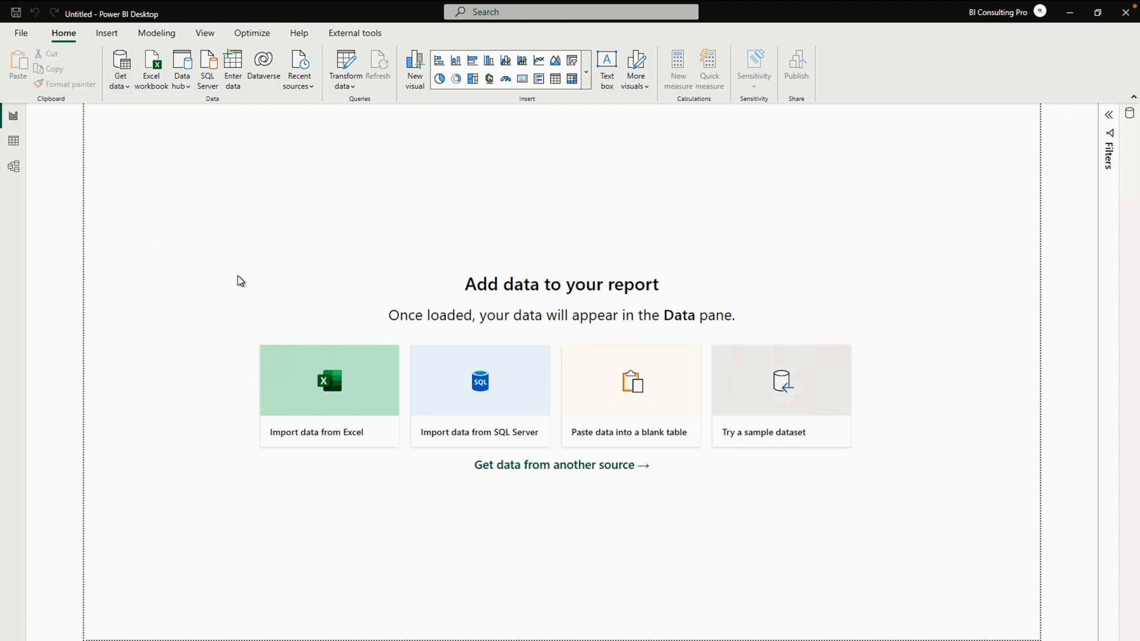
pyautogui.doubleClick(171, 103)
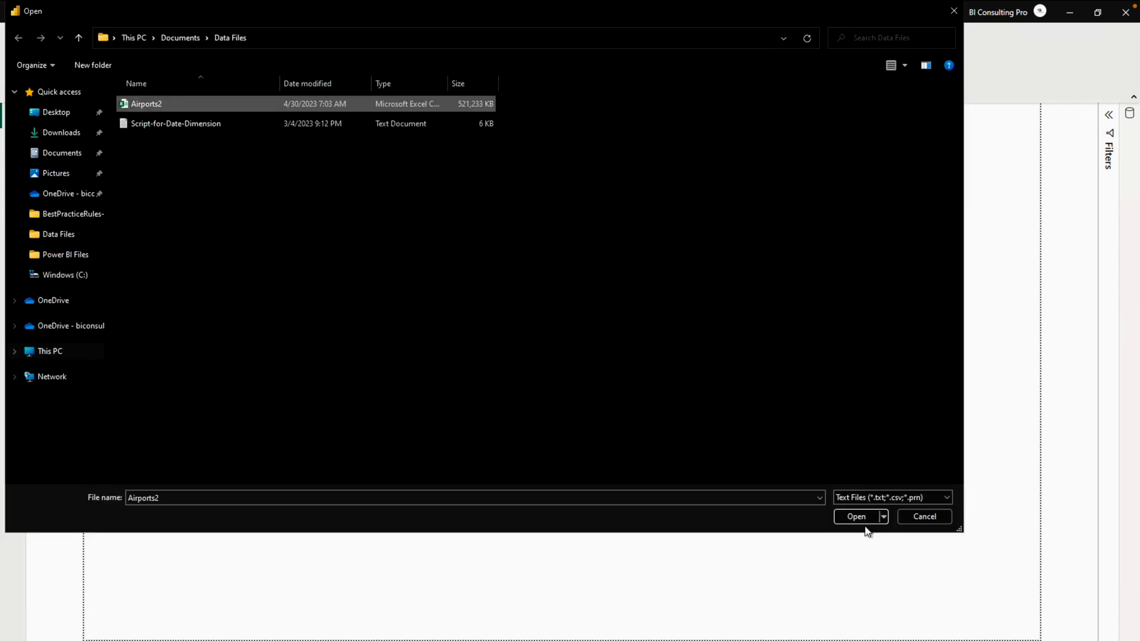
pyautogui.click(749, 522)
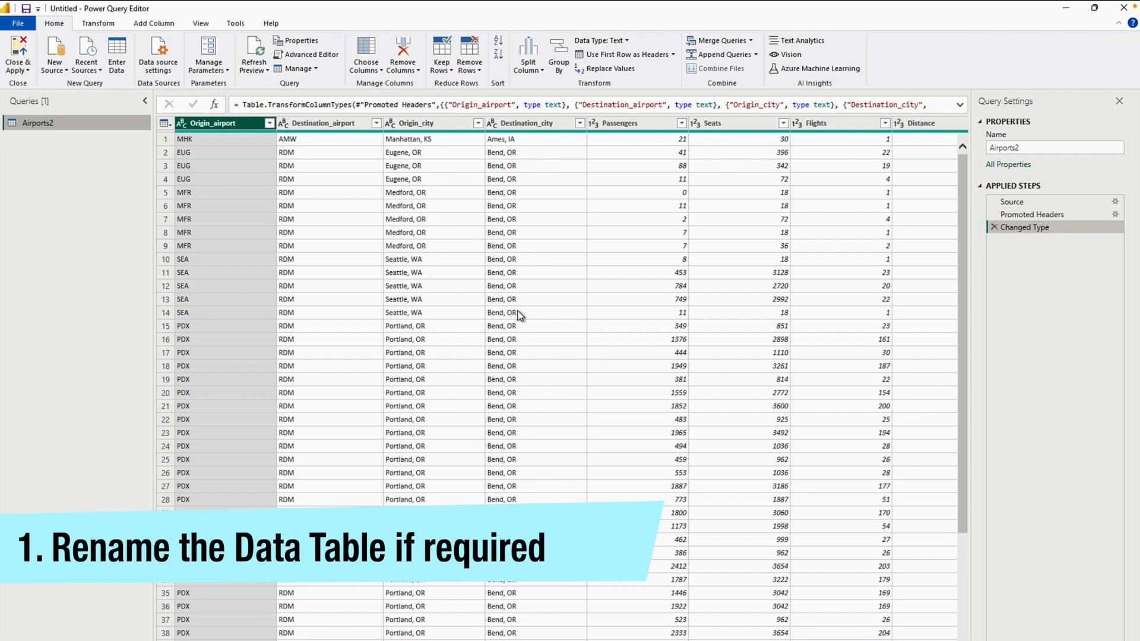
# - Rename the Airports2 query as Airports Data
pyautogui.click(1048, 148)
pyautogui.press('BackSpace')
pyautogui.write('Data')
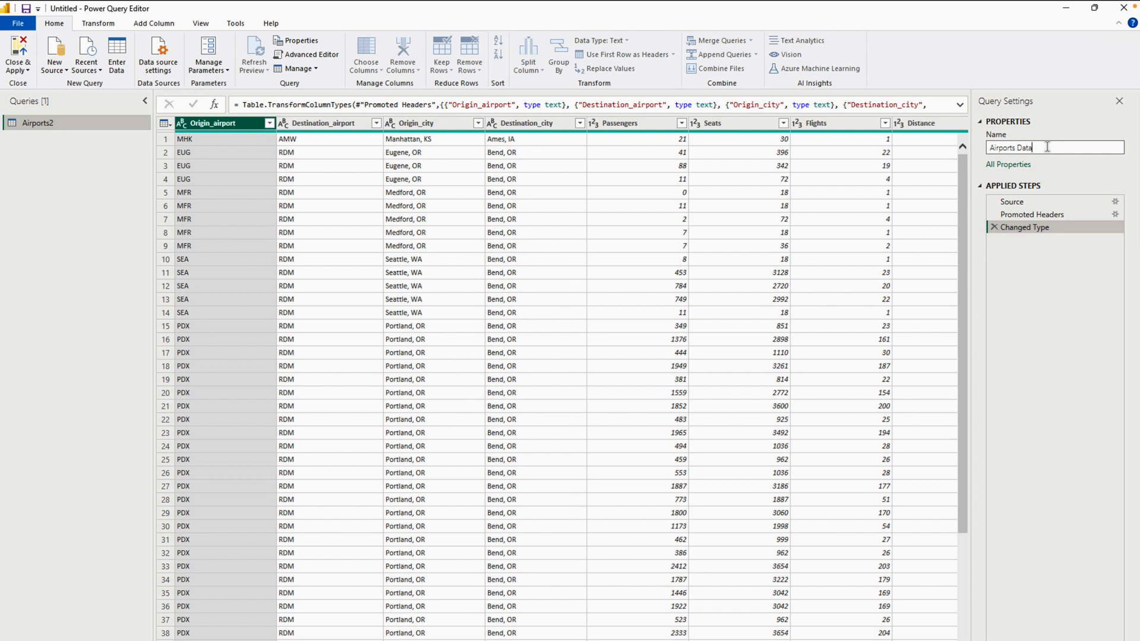
pyautogui.press('Return')
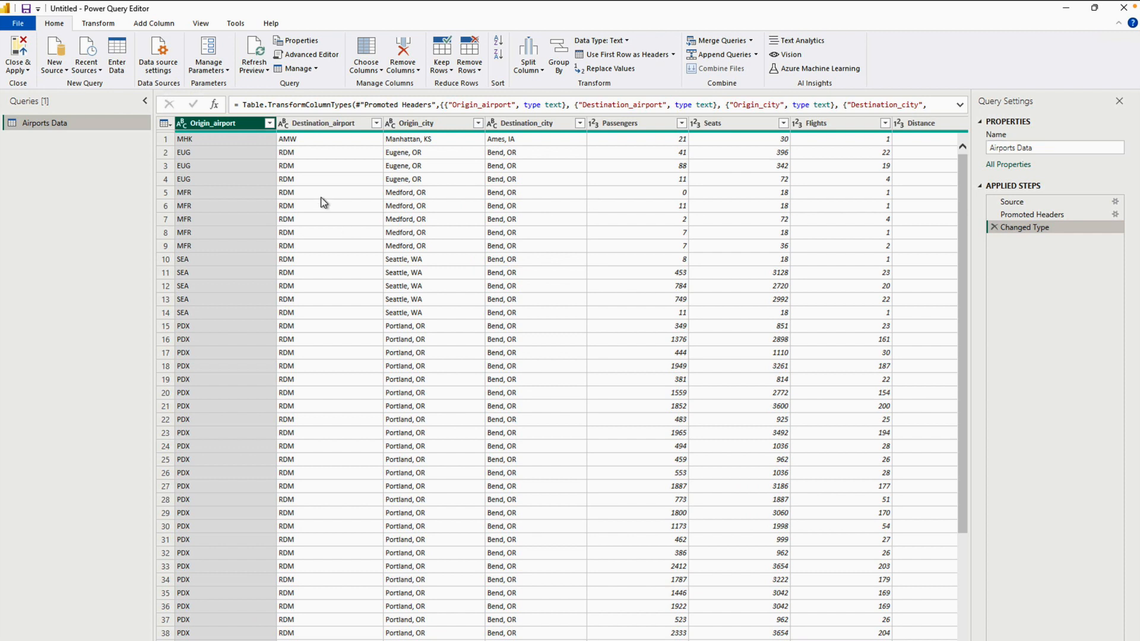
# - Rename the first four columns as Origin Airport, Destination Airport, Origin City and Destination City
pyautogui.moveTo(217, 134)
pyautogui.doubleClick(225, 125)
pyautogui.write('Origin Airport')
pyautogui.doubleClick(338, 123)
pyautogui.write('Destination Airport')
pyautogui.doubleClick(424, 123)
pyautogui.write('Origin City')
pyautogui.doubleClick(544, 124)
pyautogui.press('BackSpace')
pyautogui.press('BackSpace')
pyautogui.write('C')
pyautogui.press('Return')
# - Rename the two population columns as Origin Population and Destination Population
pyautogui.hscroll(6, 611, 389)
pyautogui.doubleClick(759, 124)
pyautogui.click(759, 125)
pyautogui.press('BackSpace')
pyautogui.press('BackSpace')
pyautogui.write('Population')
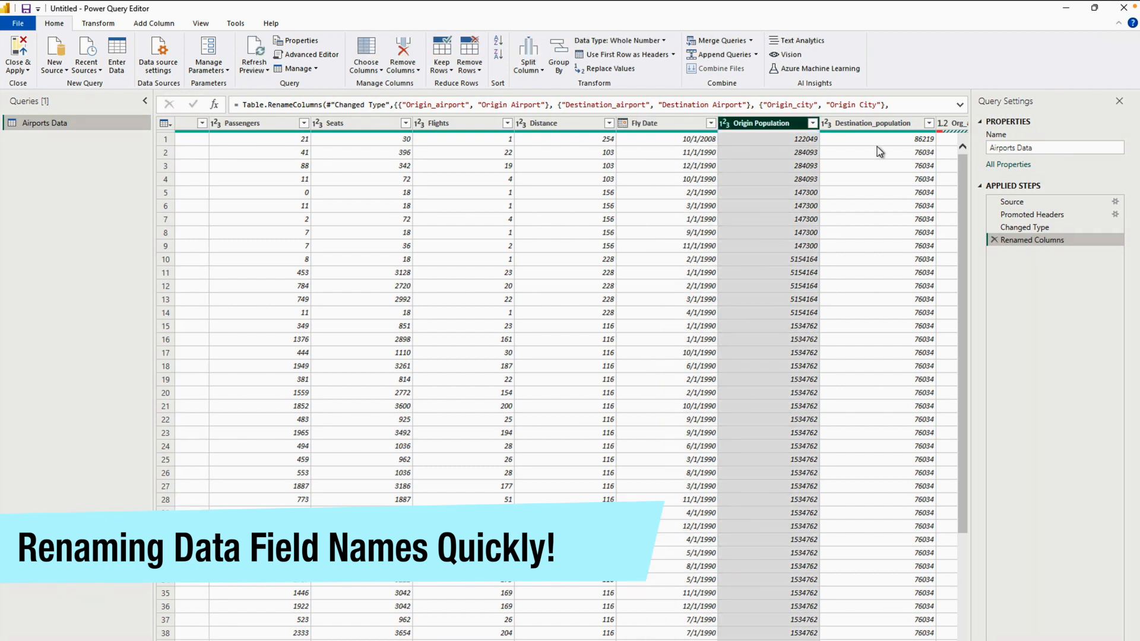
pyautogui.doubleClick(880, 124)
pyautogui.press('BackSpace')
pyautogui.press('BackSpace')
pyautogui.write('P')
# - Rename Org_airport_lat as Origin Airport Latittude and Org_airport_long as Origin Airport Longitude
pyautogui.hscroll(5, 737, 238)
pyautogui.doubleClick(585, 124)
pyautogui.press('BackSpace')
pyautogui.press('BackSpace')
pyautogui.press('BackSpace')
pyautogui.write('igin A')
pyautogui.press('BackSpace')
pyautogui.press('BackSpace')
pyautogui.press('BackSpace')
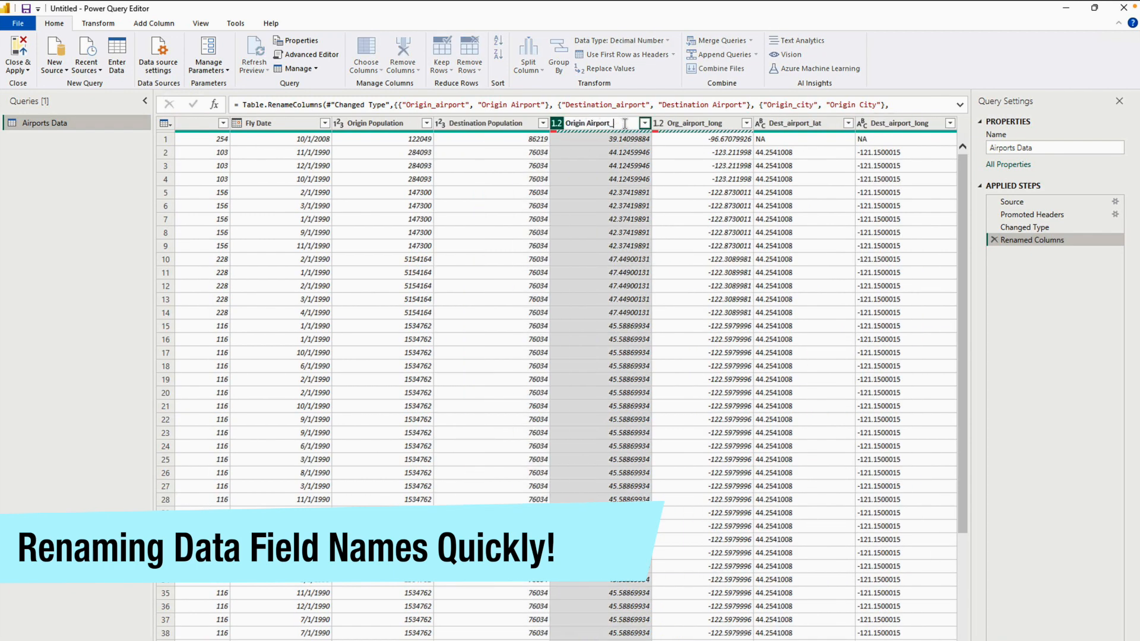
pyautogui.press('BackSpace')
pyautogui.write('Latittude')
pyautogui.press('Return')
pyautogui.doubleClick(736, 124)
pyautogui.write('Origin Airport Longitude')
pyautogui.press('Return')
# - Rename Dest_airport_lat as Destination Airport Latitude and Dest_airport_long as Destination Airport Longitude
pyautogui.doubleClick(863, 123)
pyautogui.write('Destination Airport Latitude')
pyautogui.press('Return')
pyautogui.hscroll(2, 879, 238)
pyautogui.doubleClick(898, 123)
pyautogui.write('Destination Airport Longitud')
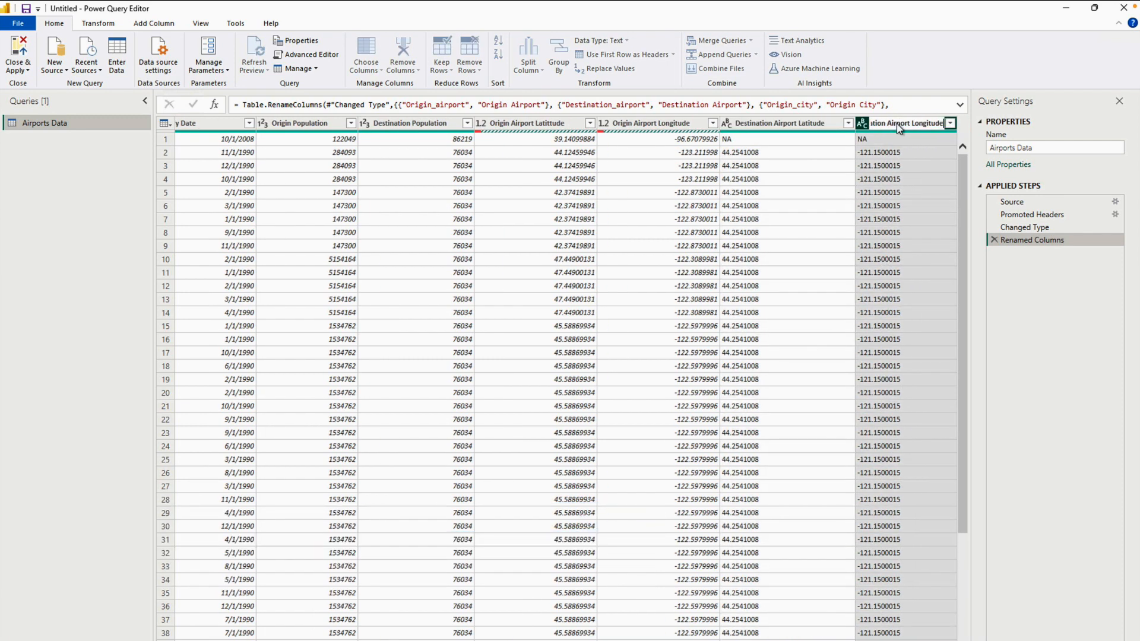
pyautogui.write('e')
pyautogui.press('Return')
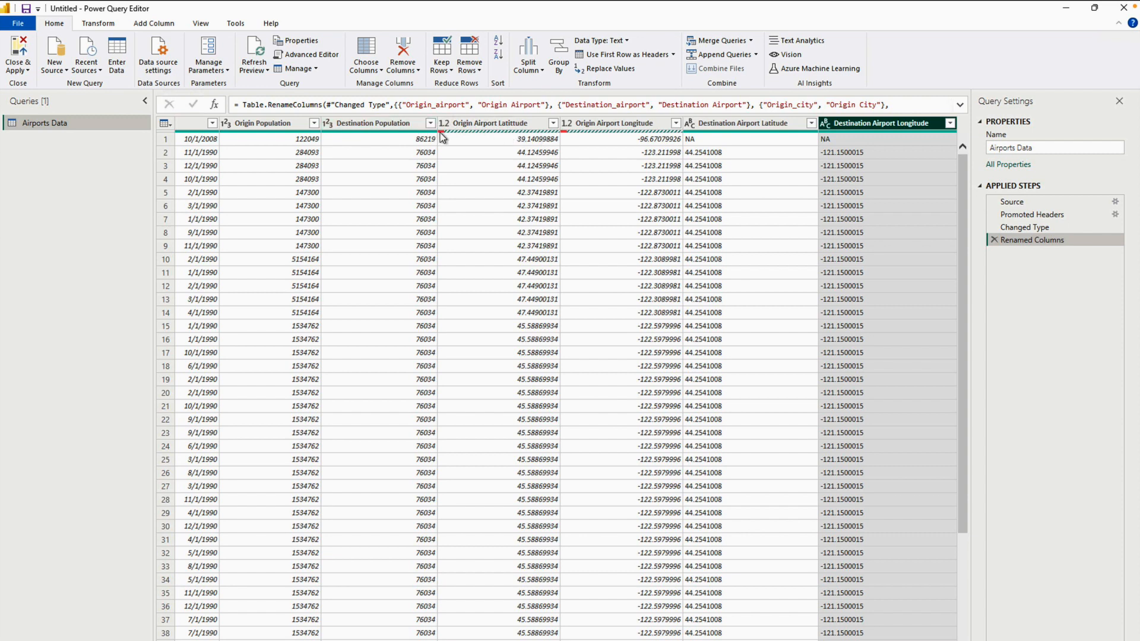
# - Try to convert the Origin Airport Latittude and Origin Airport Longitude columns to the Text data type
pyautogui.click(553, 123)
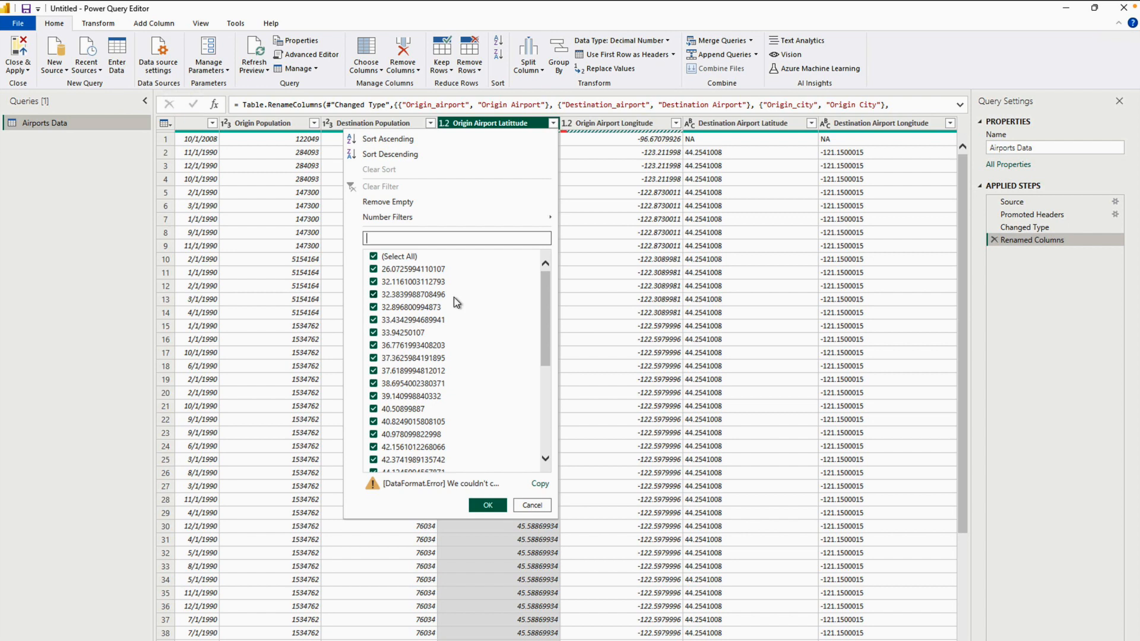
pyautogui.click(530, 506)
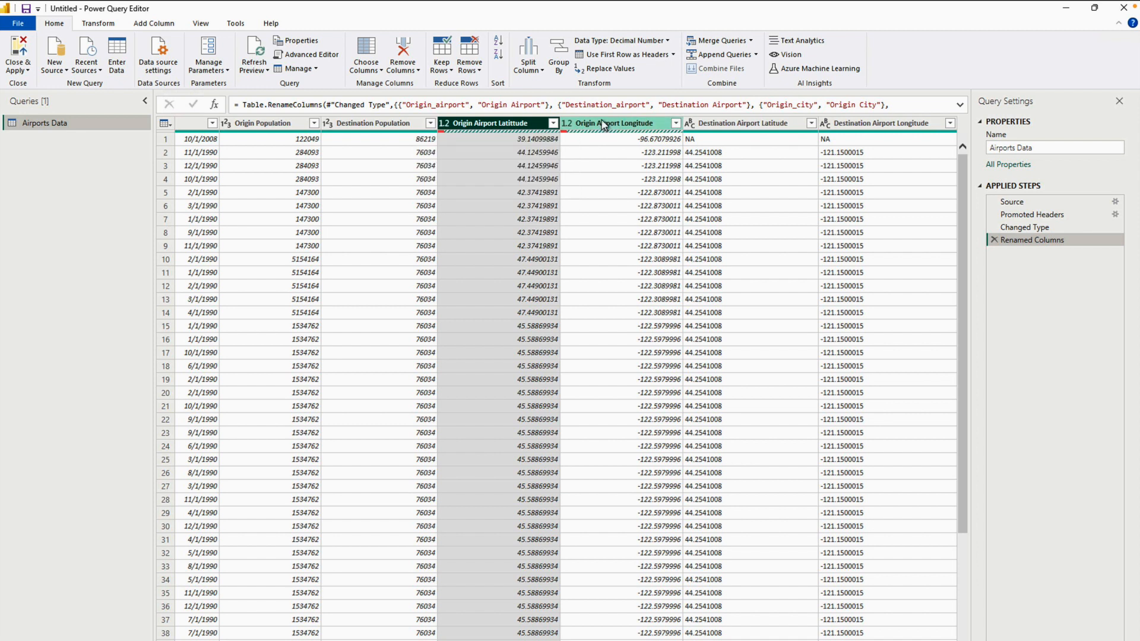
pyautogui.click(666, 42)
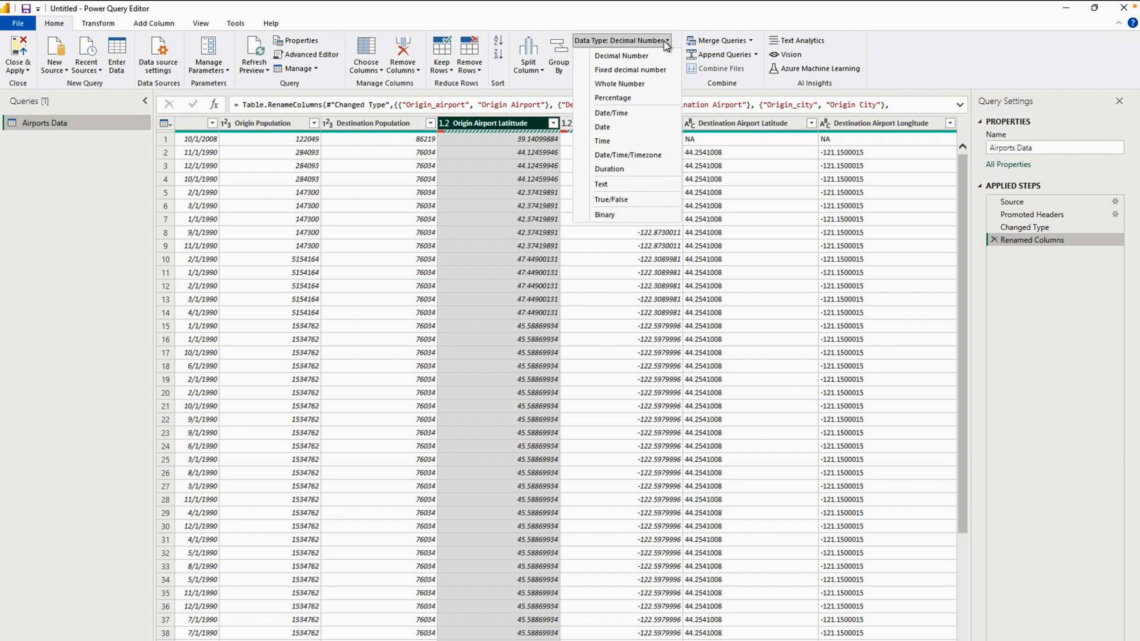
pyautogui.click(603, 185)
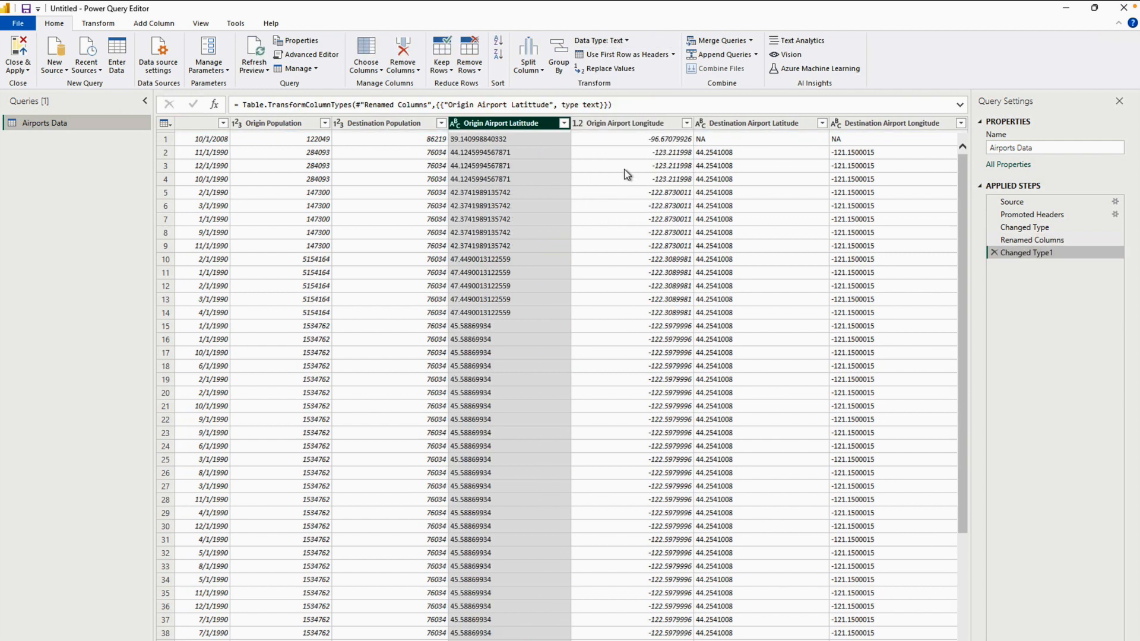
pyautogui.click(657, 125)
pyautogui.click(666, 42)
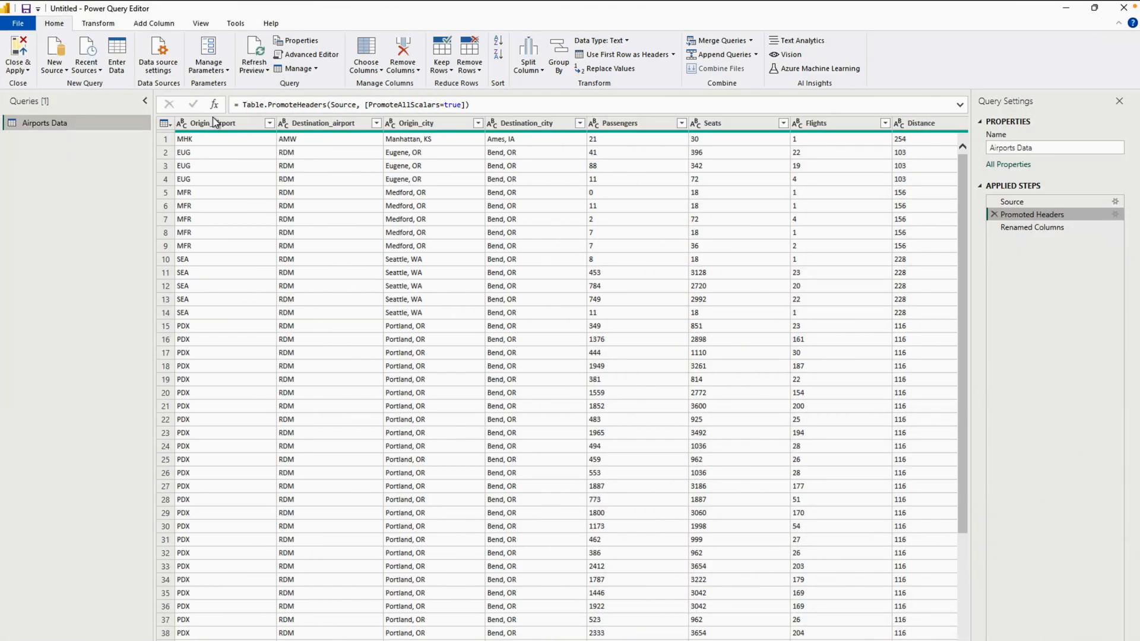
# - Set the Passengers column's data type to Whole Number, working from the Promoted Headers step
pyautogui.click(213, 123)
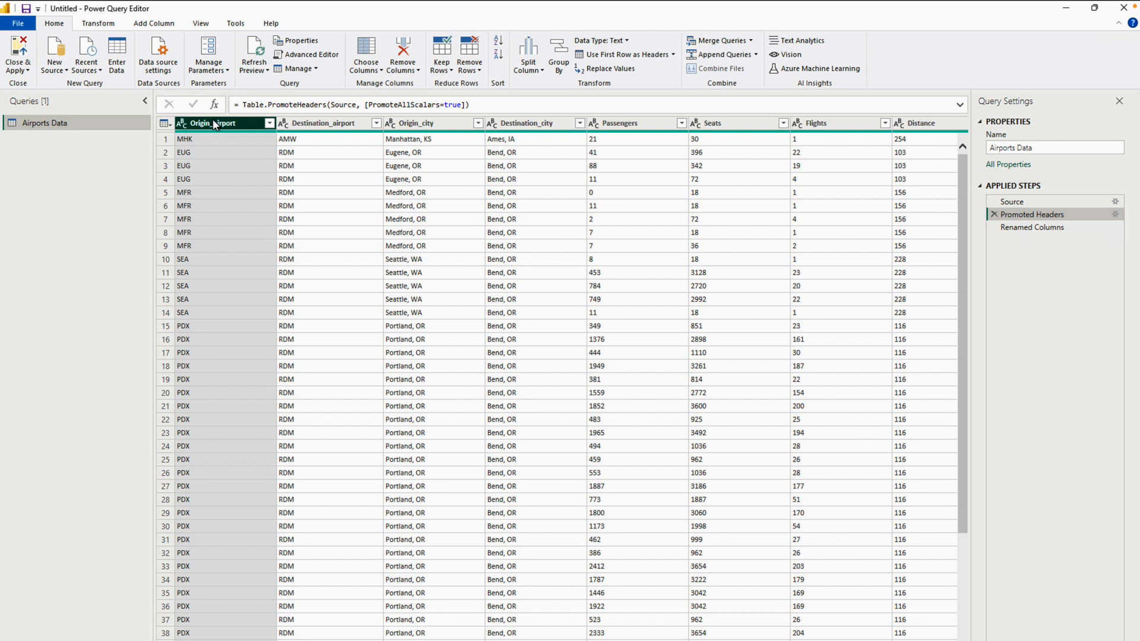
pyautogui.click(621, 123)
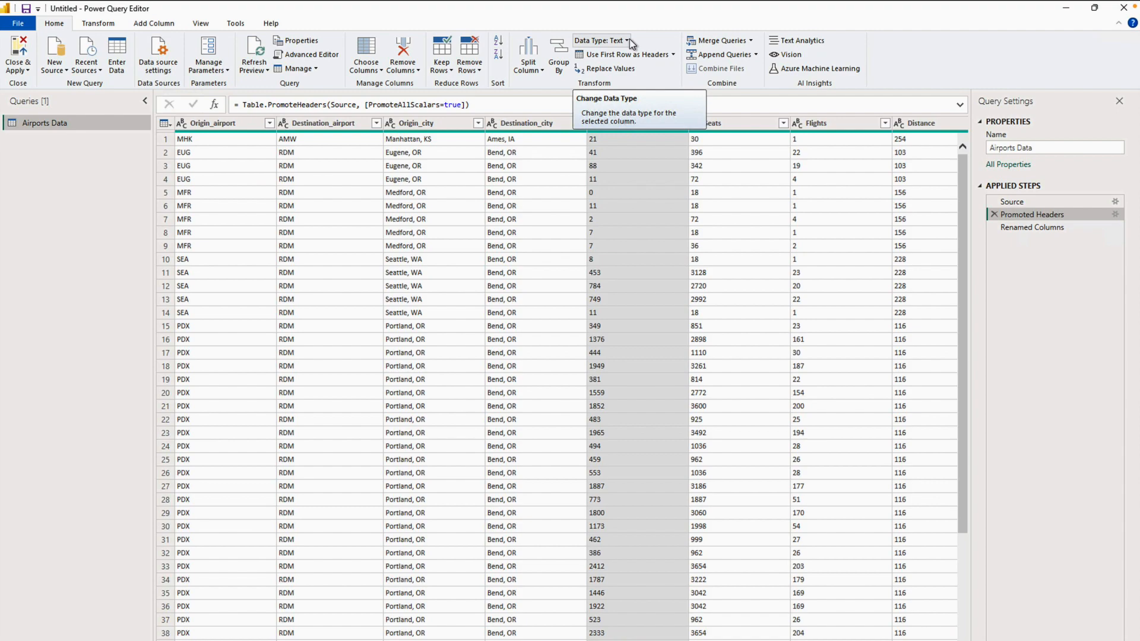
pyautogui.click(629, 39)
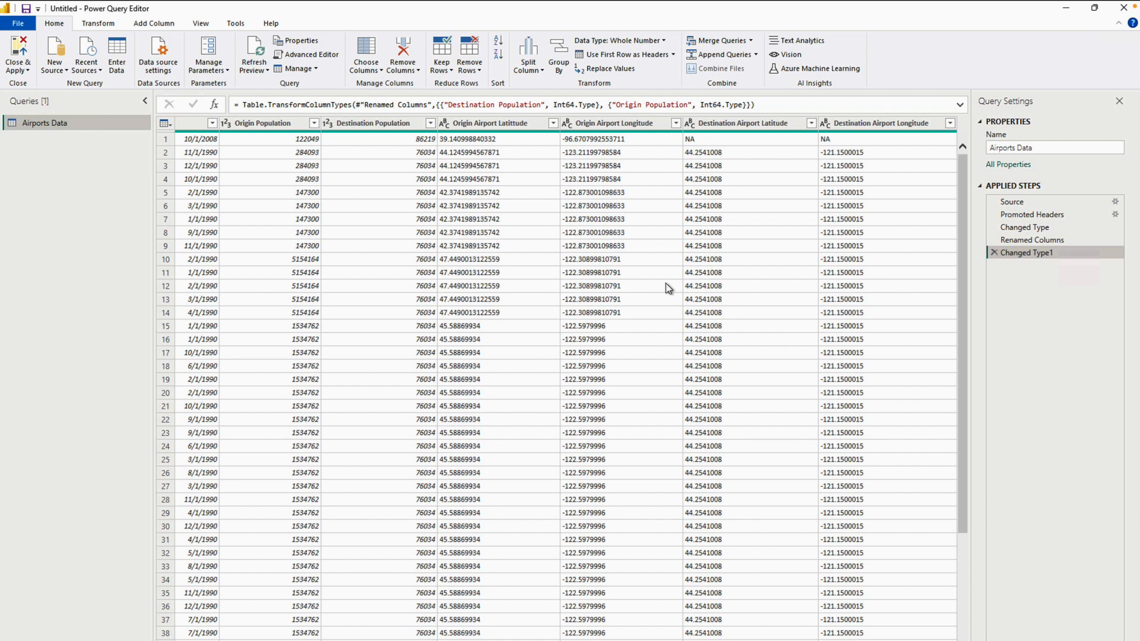
# - Switch to the Power BI Desktop report window and review the global and current-file Data Load options, including Auto date/time
pyautogui.moveTo(784, 639)
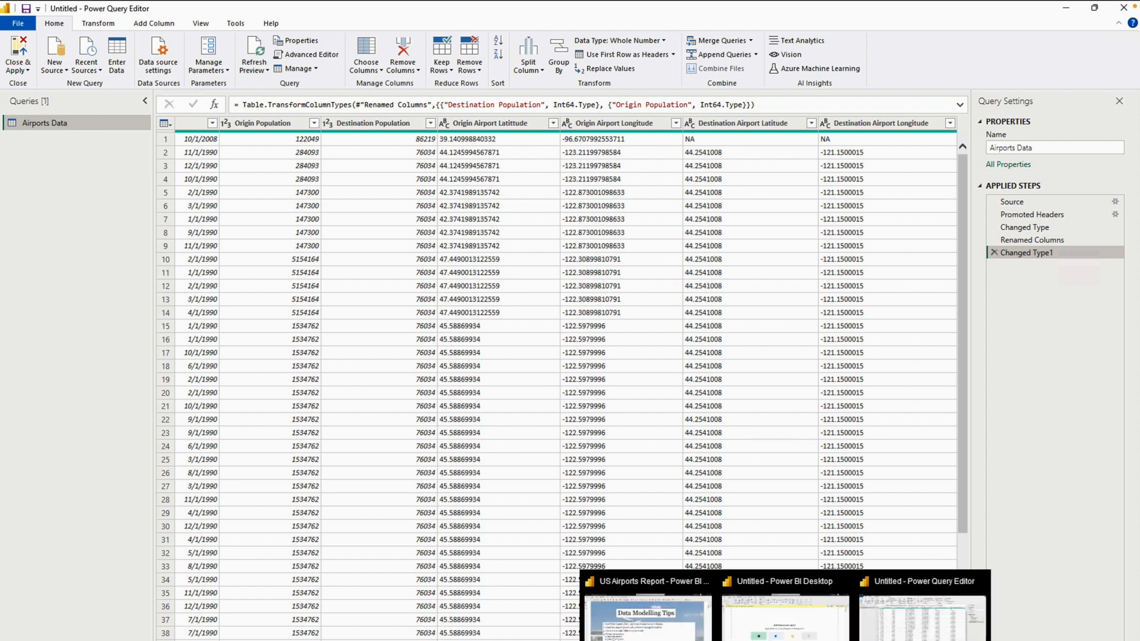
pyautogui.click(785, 606)
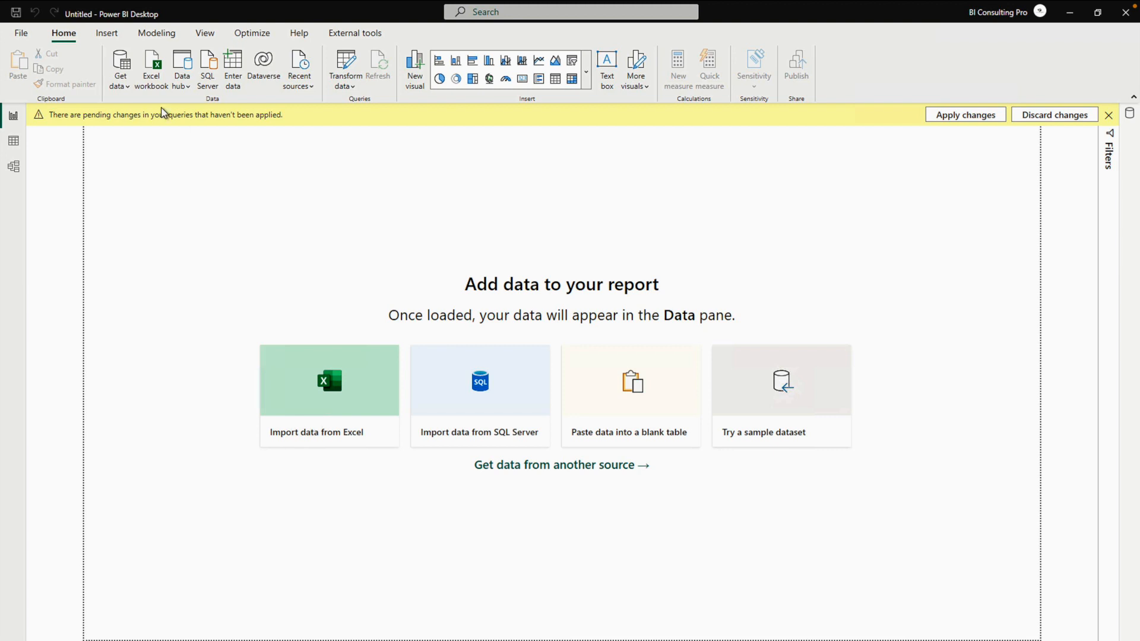
pyautogui.click(25, 35)
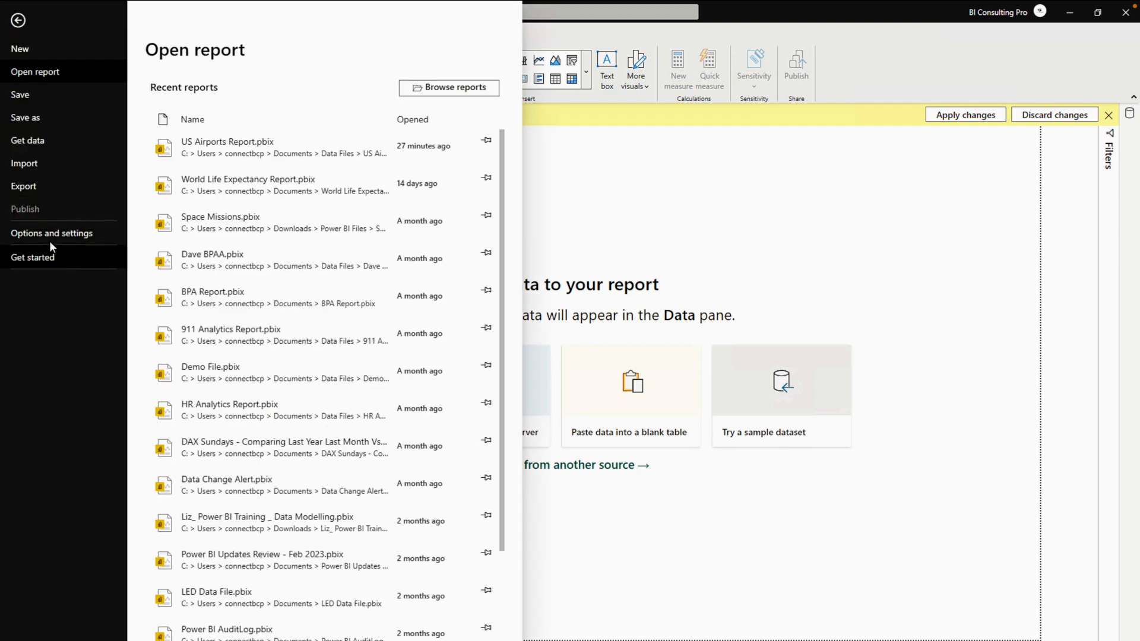
pyautogui.click(54, 236)
pyautogui.click(197, 102)
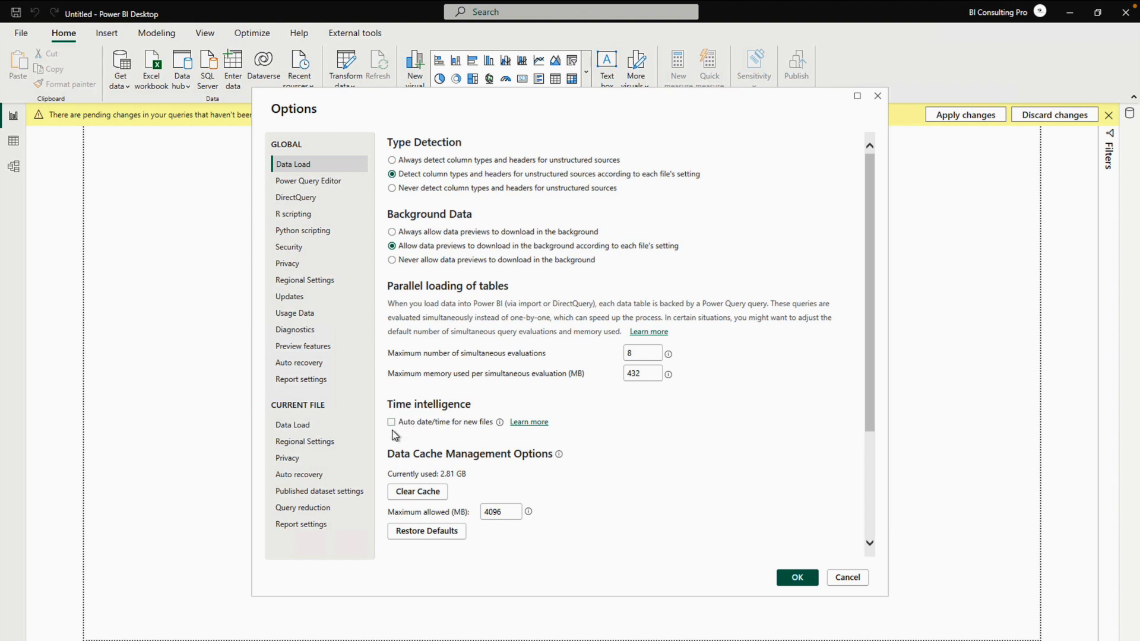
pyautogui.click(309, 426)
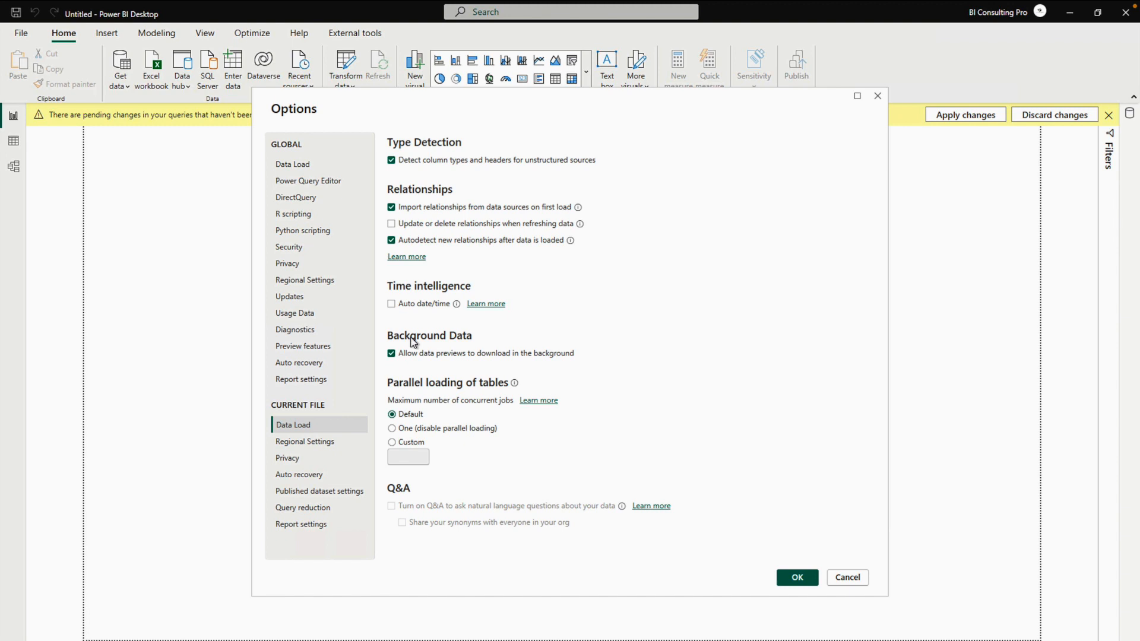
pyautogui.click(843, 579)
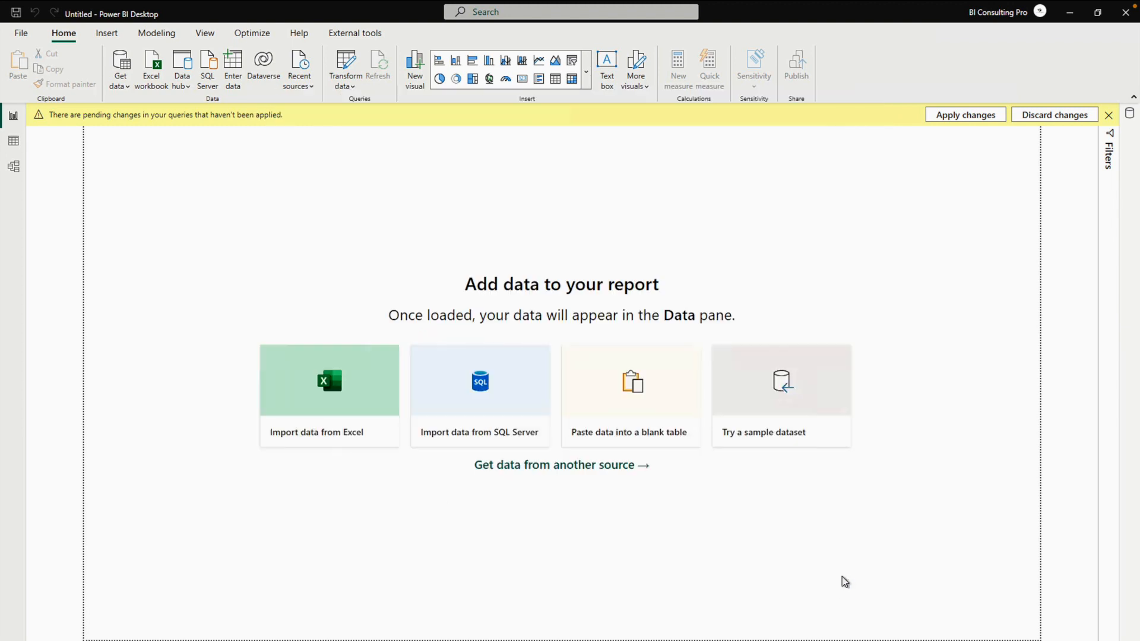
# - Return to Power Query Editor and add a blank query
pyautogui.click(903, 639)
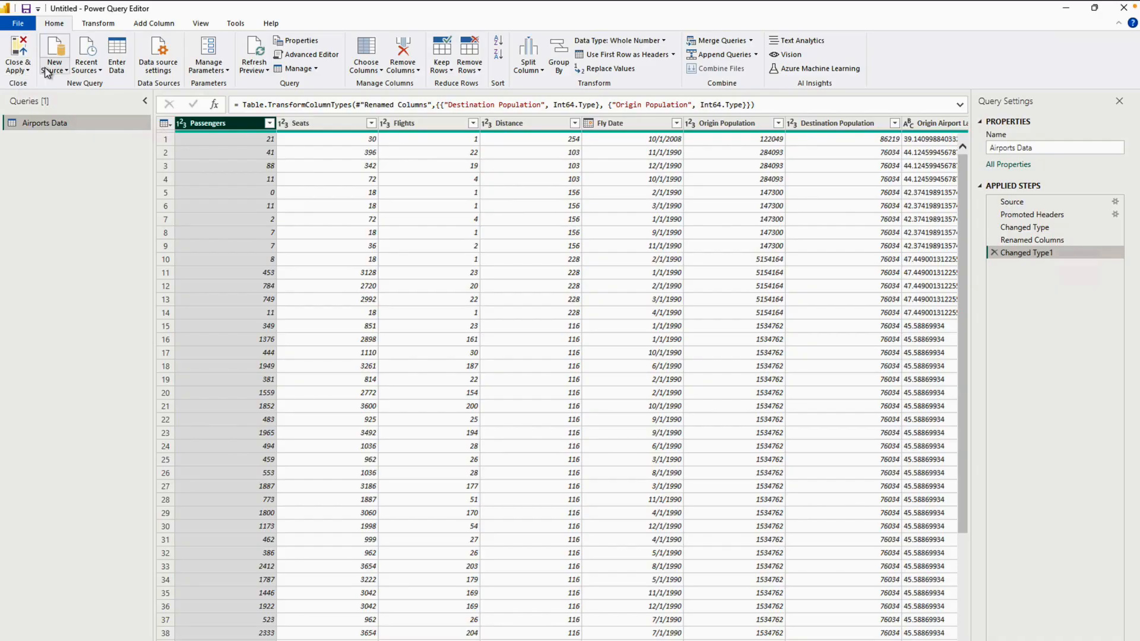
pyautogui.click(48, 73)
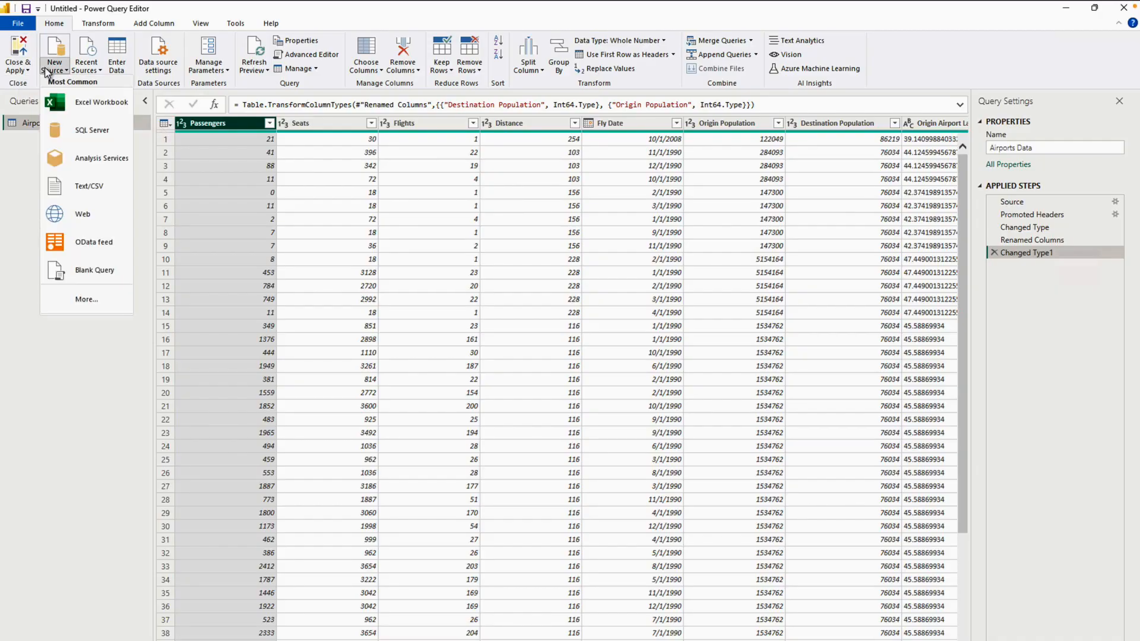
pyautogui.click(98, 270)
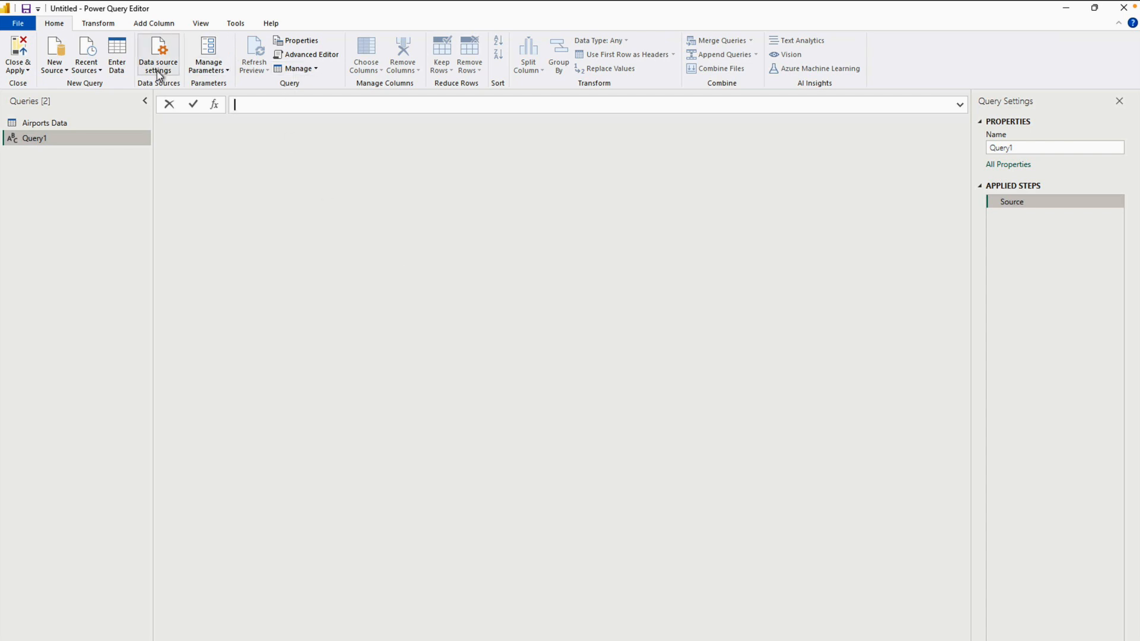
# - Replace the blank query's code with the copied date dimension script and rename the query as Calendar
pyautogui.click(313, 55)
pyautogui.click(344, 234)
pyautogui.hotkey('ctrl', 'a')
pyautogui.hotkey('ctrl', 'v')
pyautogui.scroll(12, 575, 270)
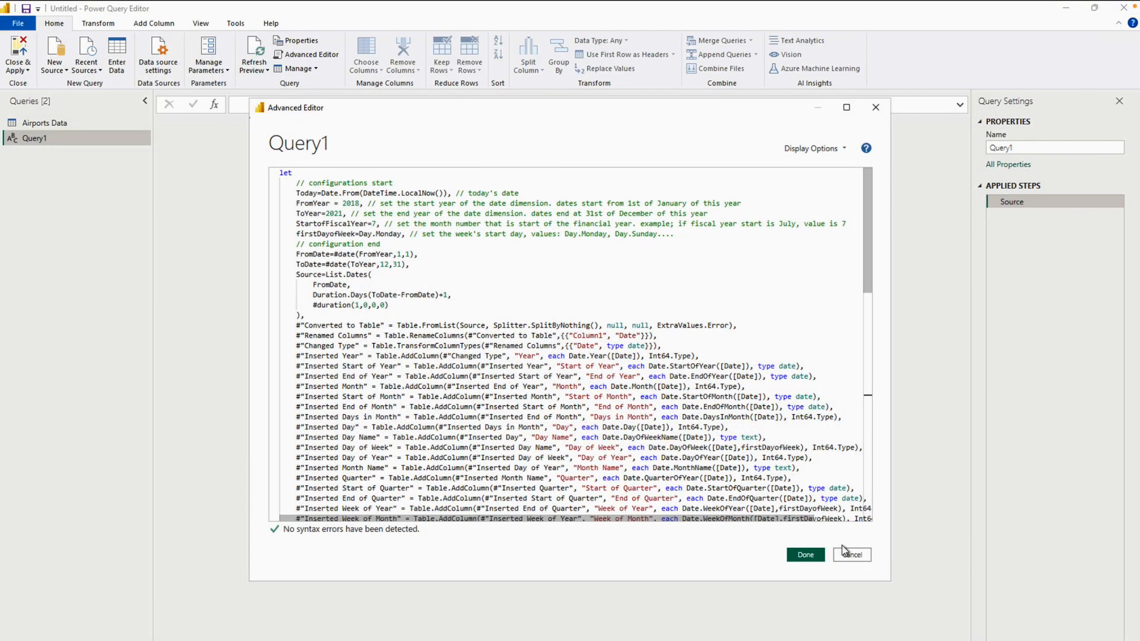
pyautogui.click(802, 561)
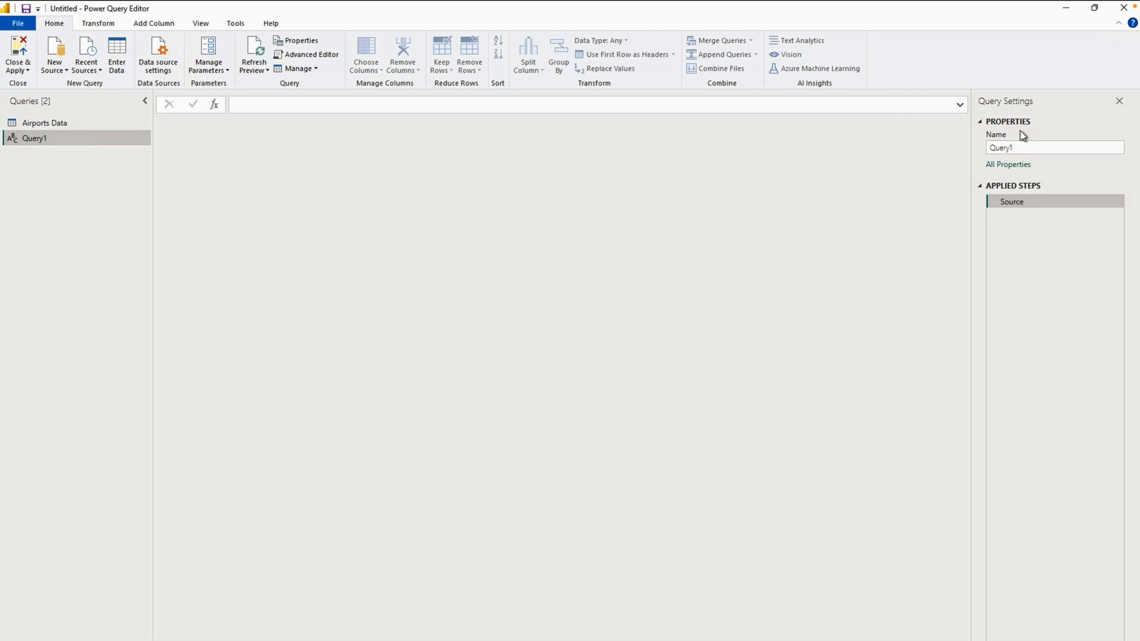
pyautogui.write('Calendar')
pyautogui.press('Return')
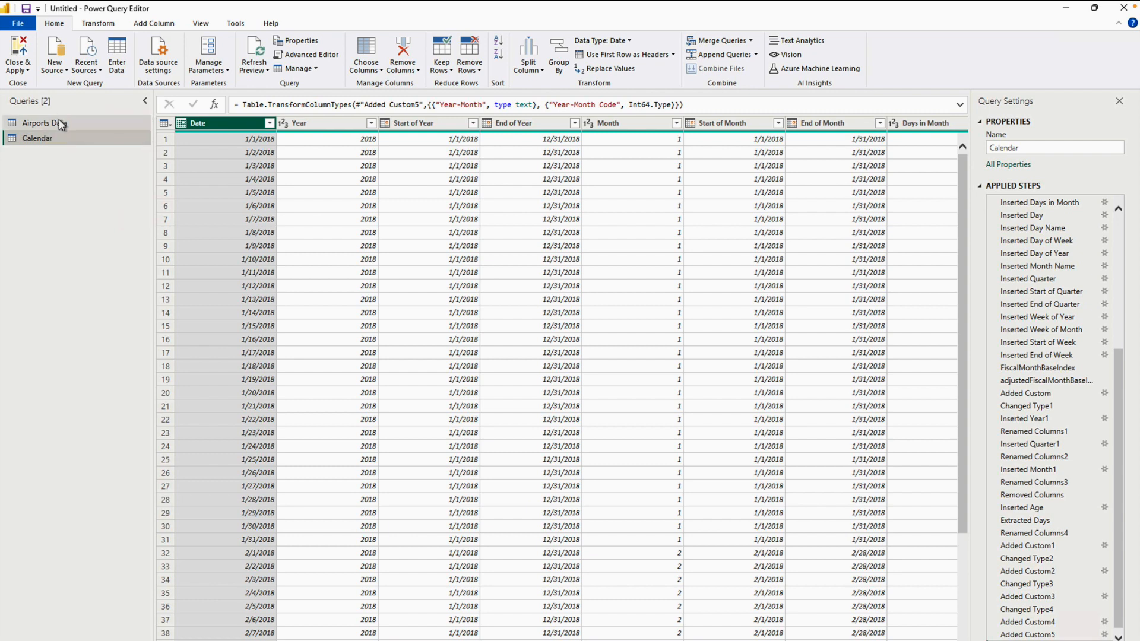
# - Copy the Airports2.csv file path from the Airports Data query's source code, leaving the code unchanged
pyautogui.click(76, 122)
pyautogui.click(306, 54)
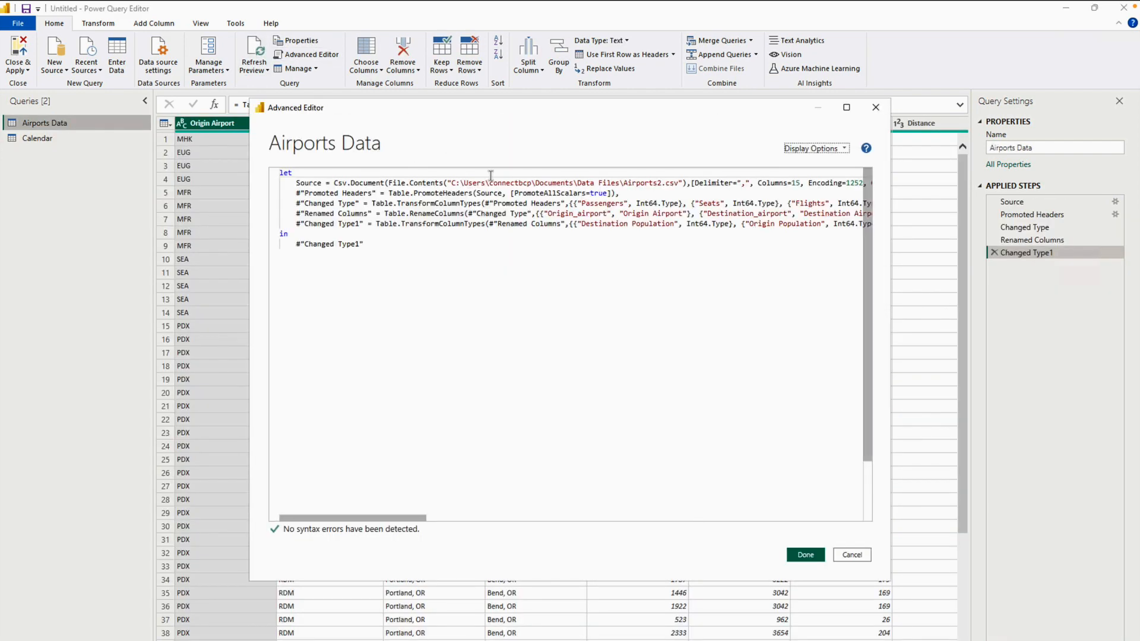
pyautogui.moveTo(450, 183); pyautogui.dragTo(681, 185)
pyautogui.hotkey('ctrl', 'c')
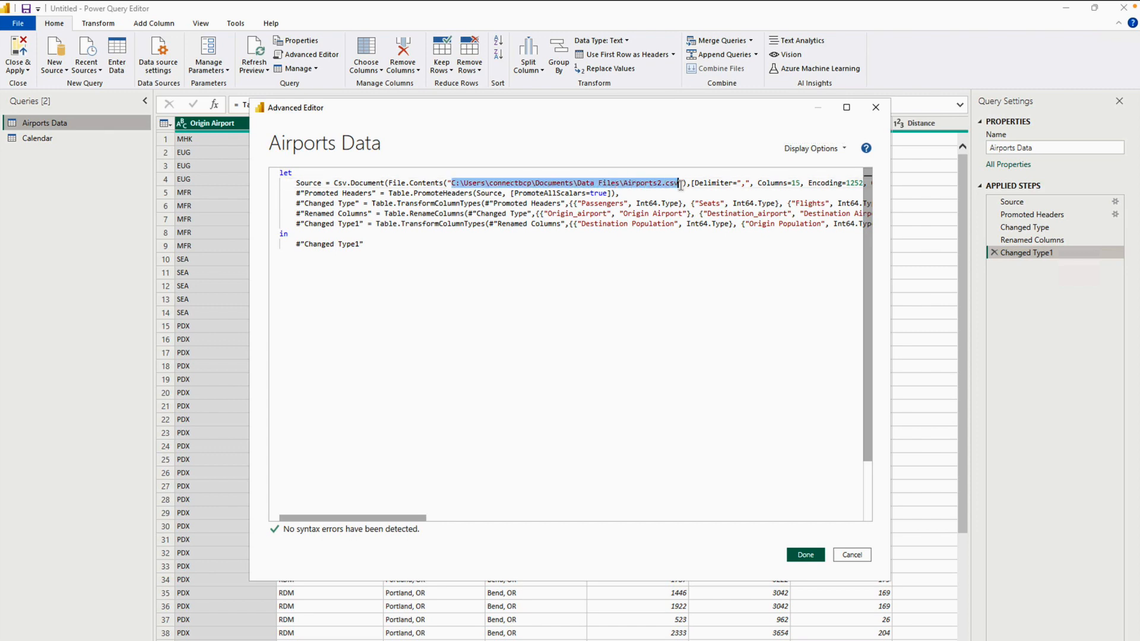
pyautogui.click(851, 555)
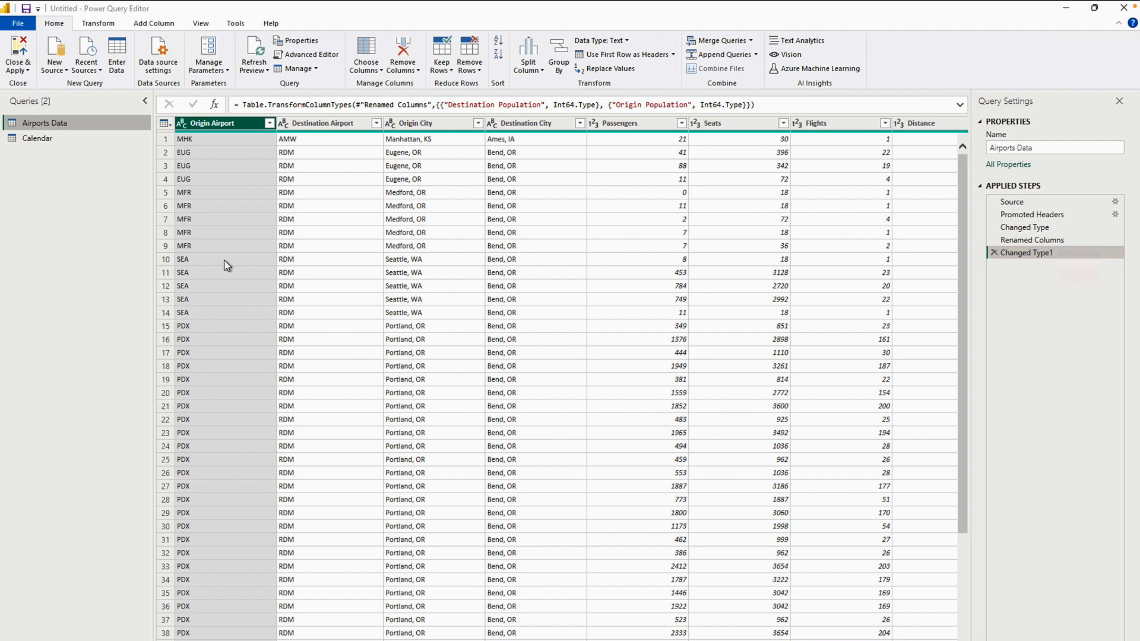
# - Create a required Text parameter named FilePath with the copied Airports2.csv file path as its current value
pyautogui.click(222, 70)
pyautogui.click(234, 112)
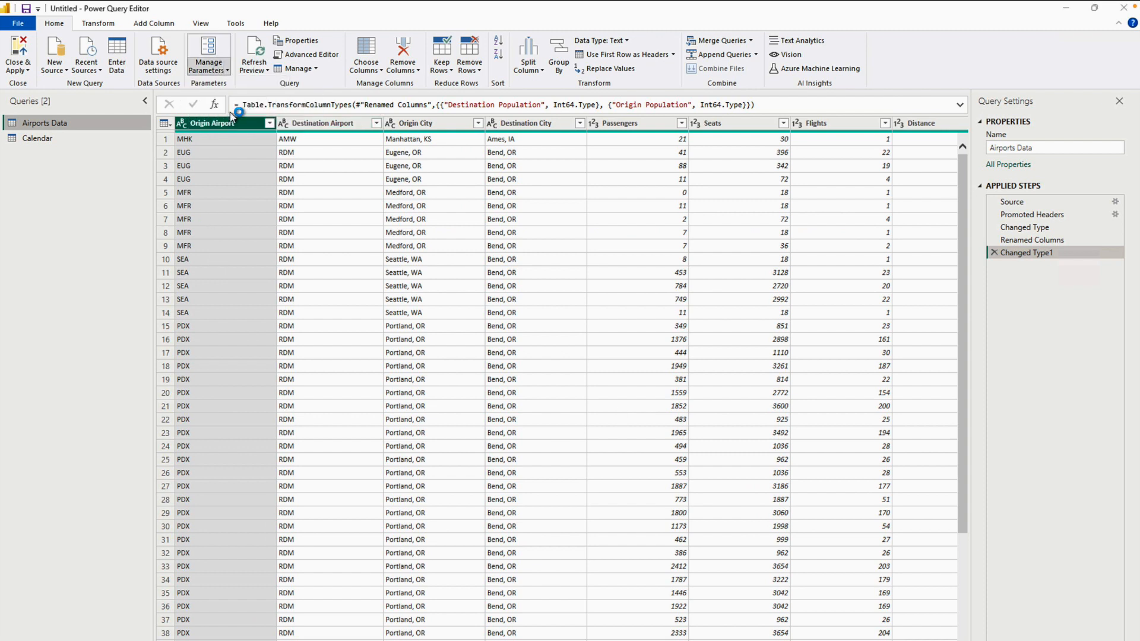
pyautogui.moveTo(588, 194); pyautogui.dragTo(532, 191)
pyautogui.write('FilePath')
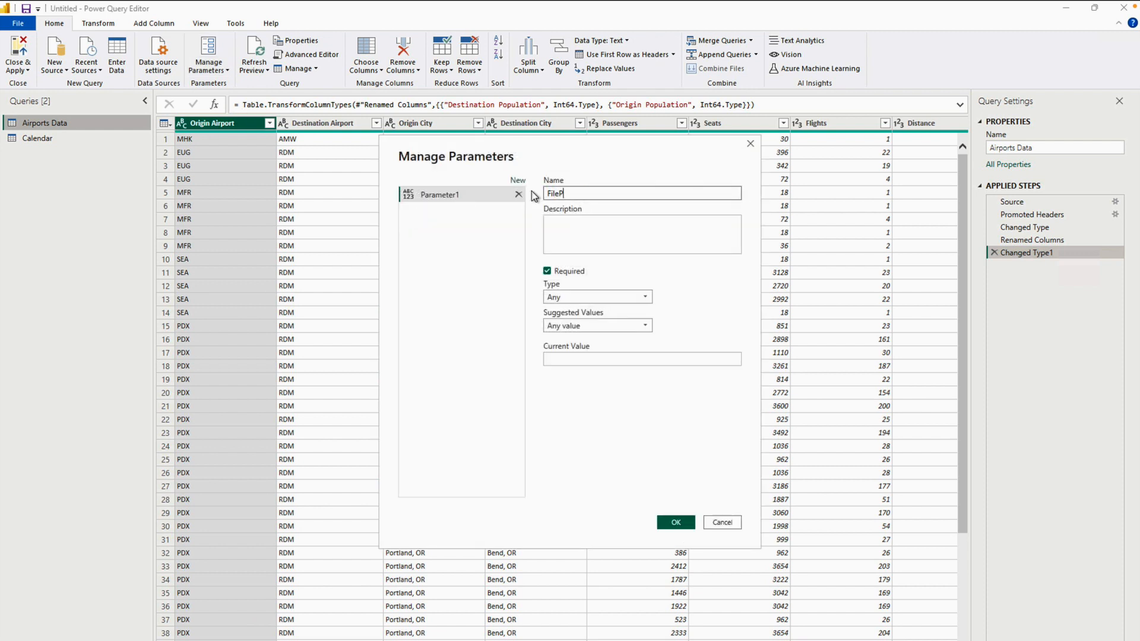
pyautogui.click(578, 297)
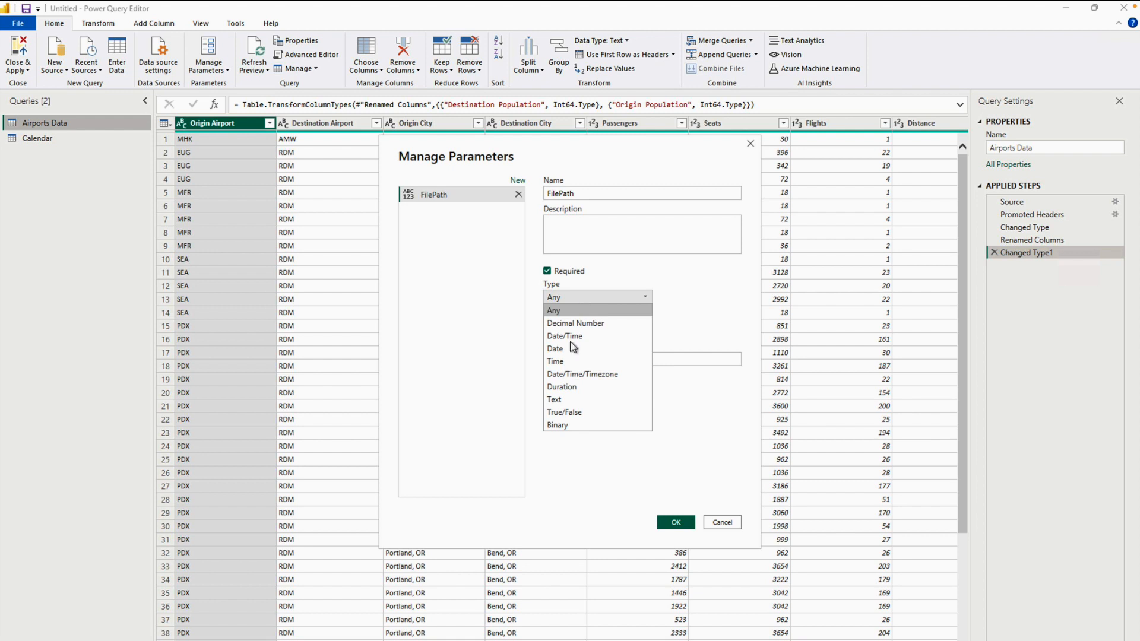
pyautogui.click(568, 398)
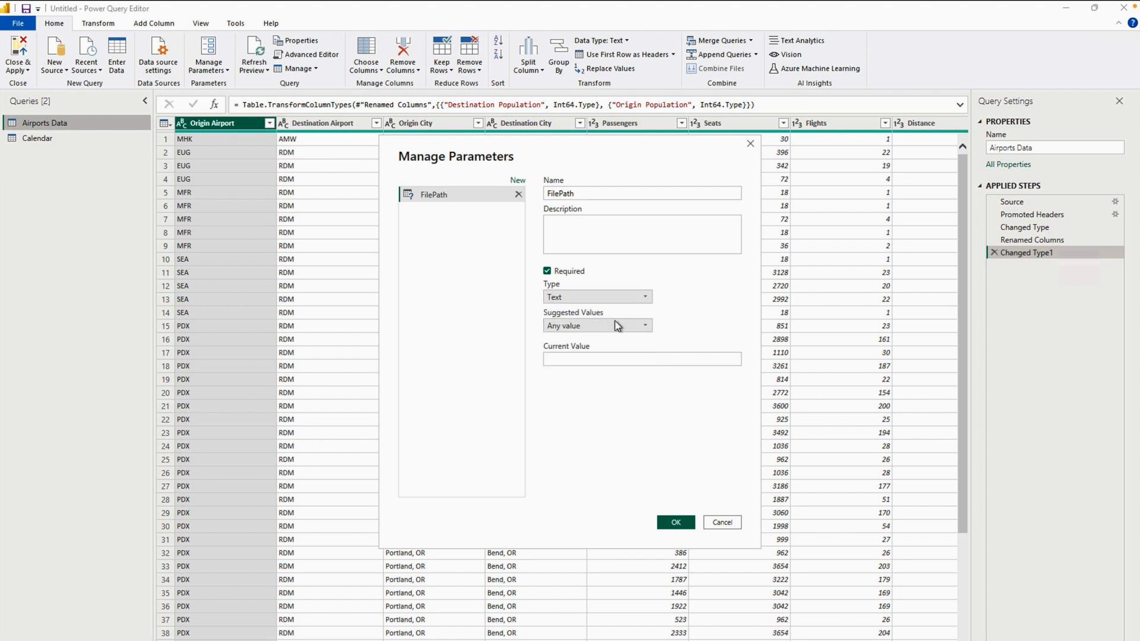
pyautogui.click(605, 361)
pyautogui.hotkey('ctrl', 'v')
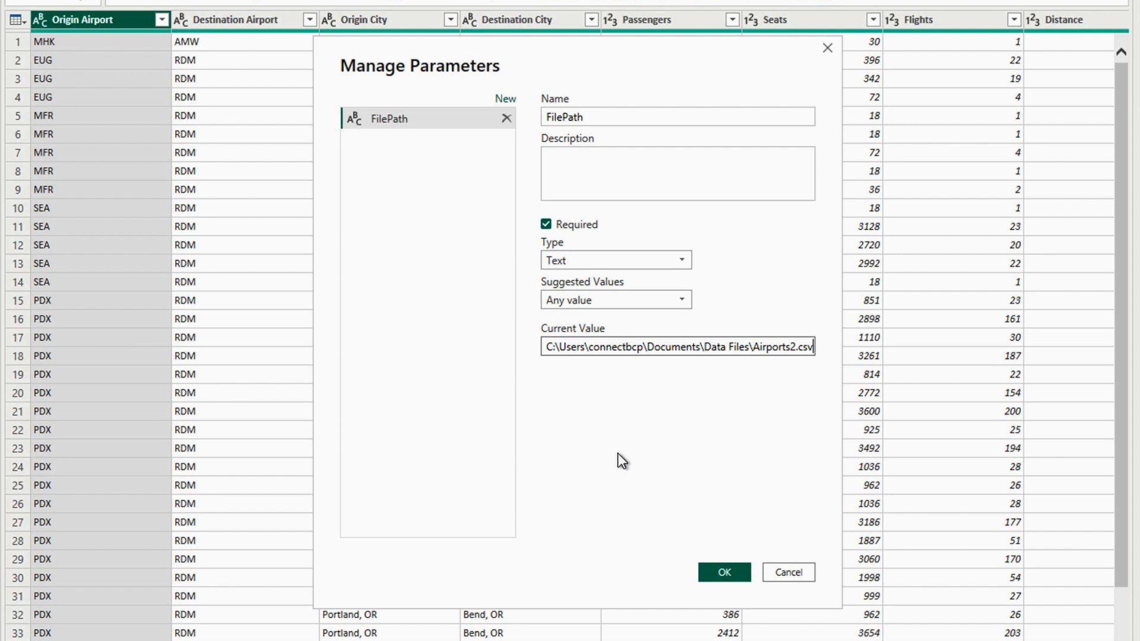
# - Add a second parameter named MiniDate with the Date type, keeping Any value for its suggested values
pyautogui.click(502, 100)
pyautogui.moveTo(634, 117); pyautogui.dragTo(537, 116)
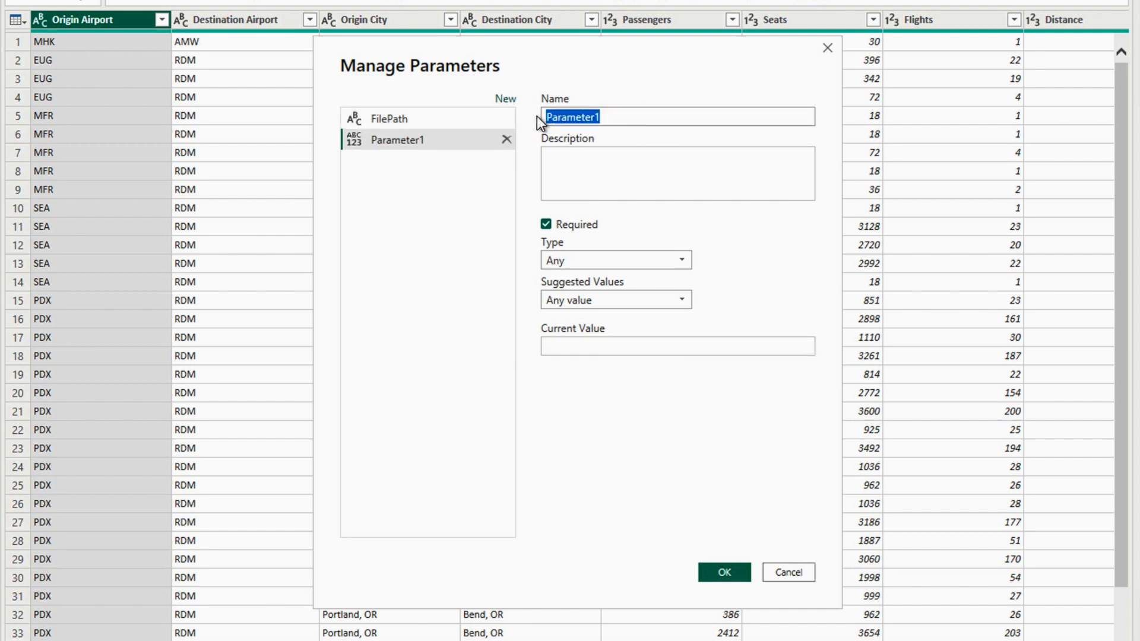
pyautogui.write('MiniDate')
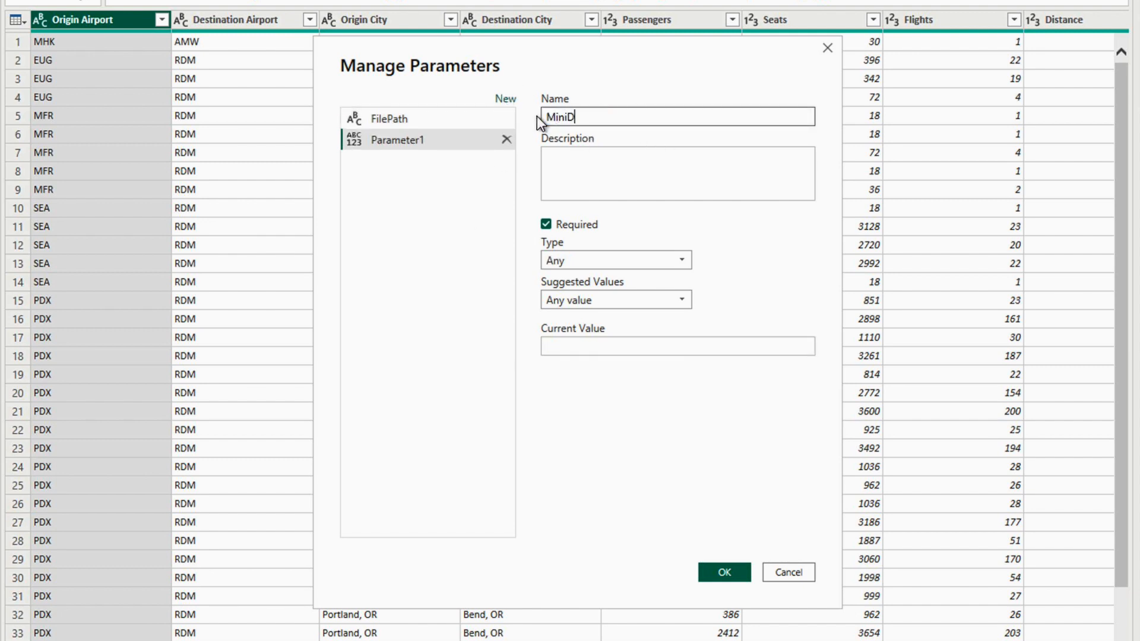
pyautogui.click(569, 260)
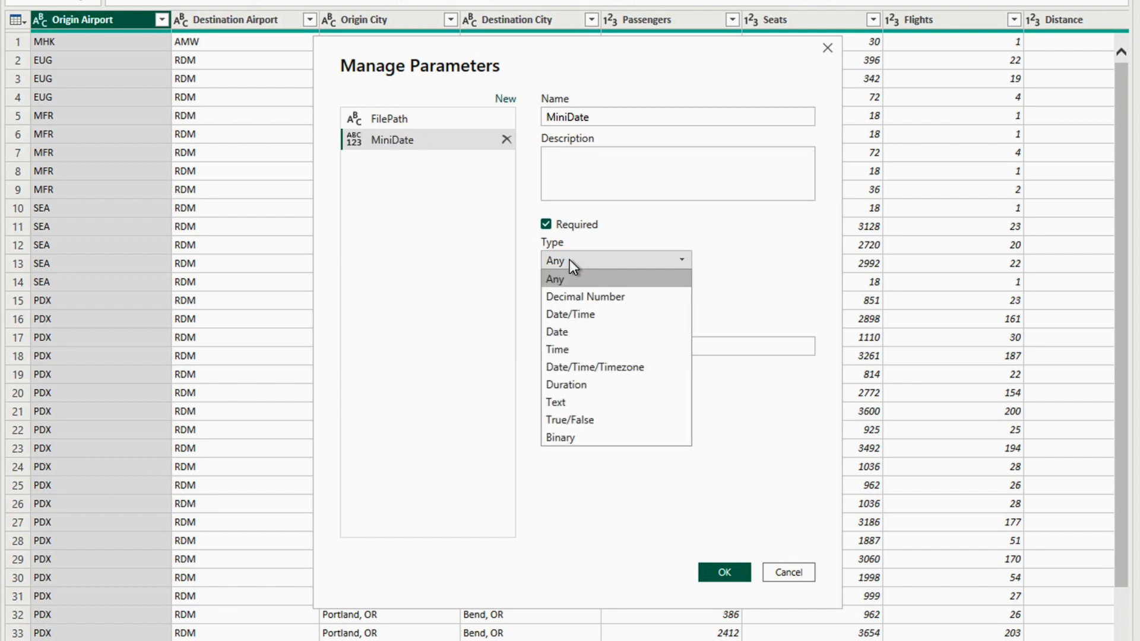
pyautogui.click(559, 331)
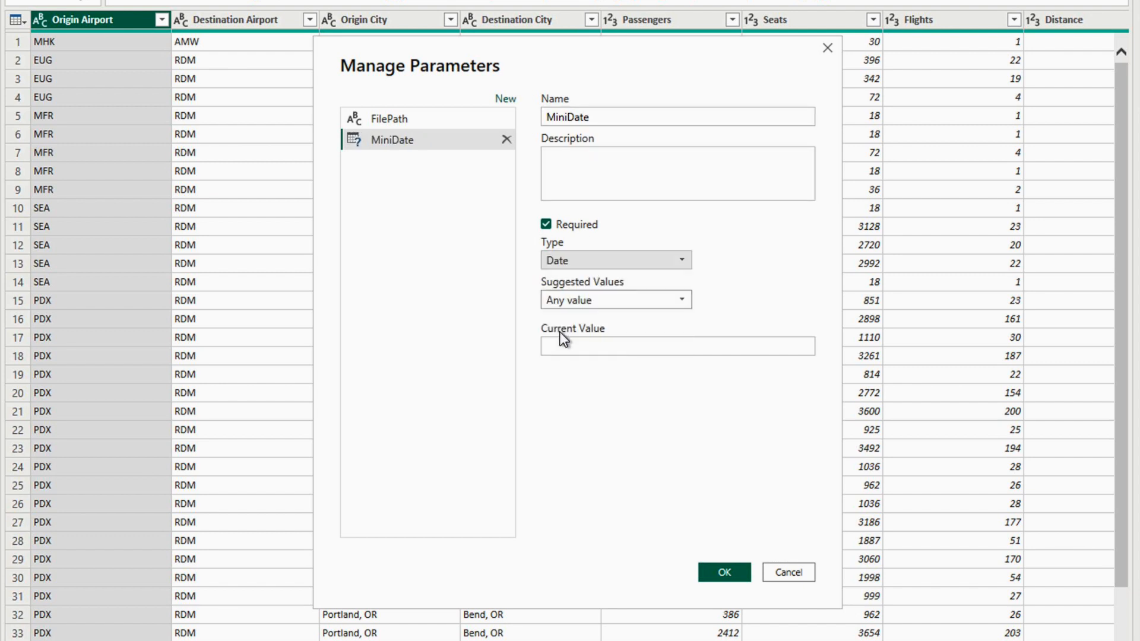
pyautogui.click(598, 301)
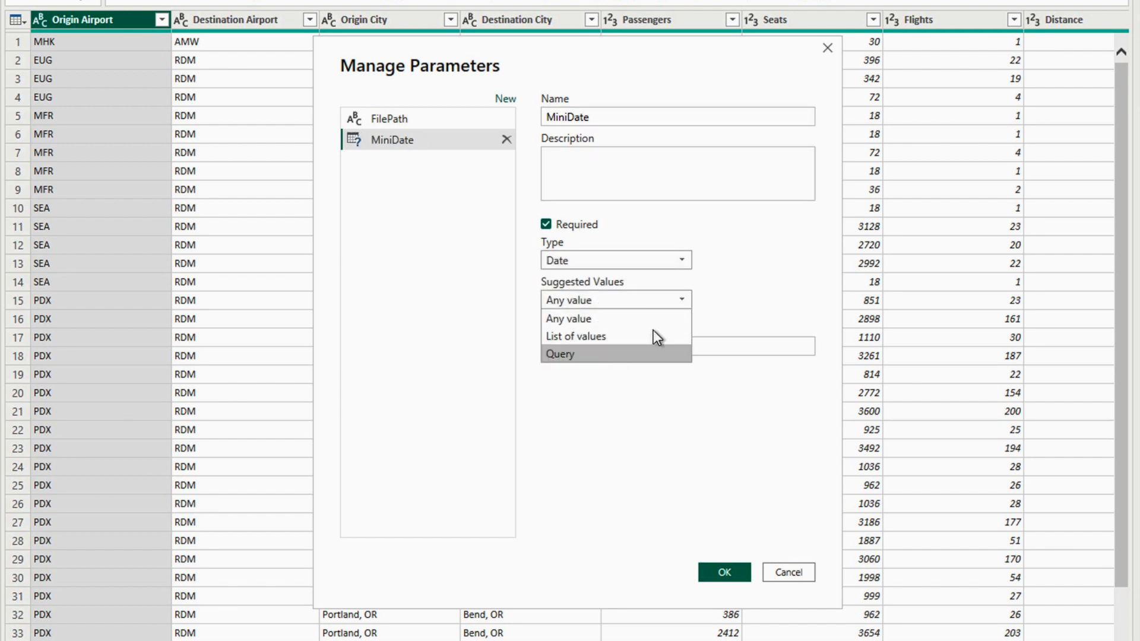
pyautogui.click(754, 275)
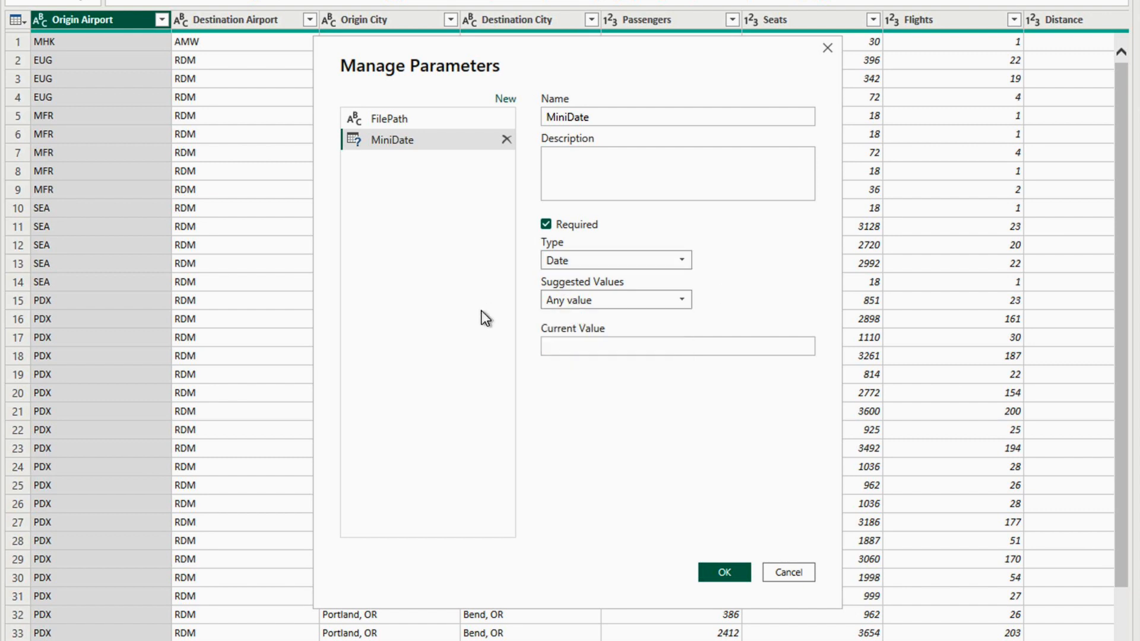
# - Add a third parameter named MaxDate with the Date type
pyautogui.click(509, 100)
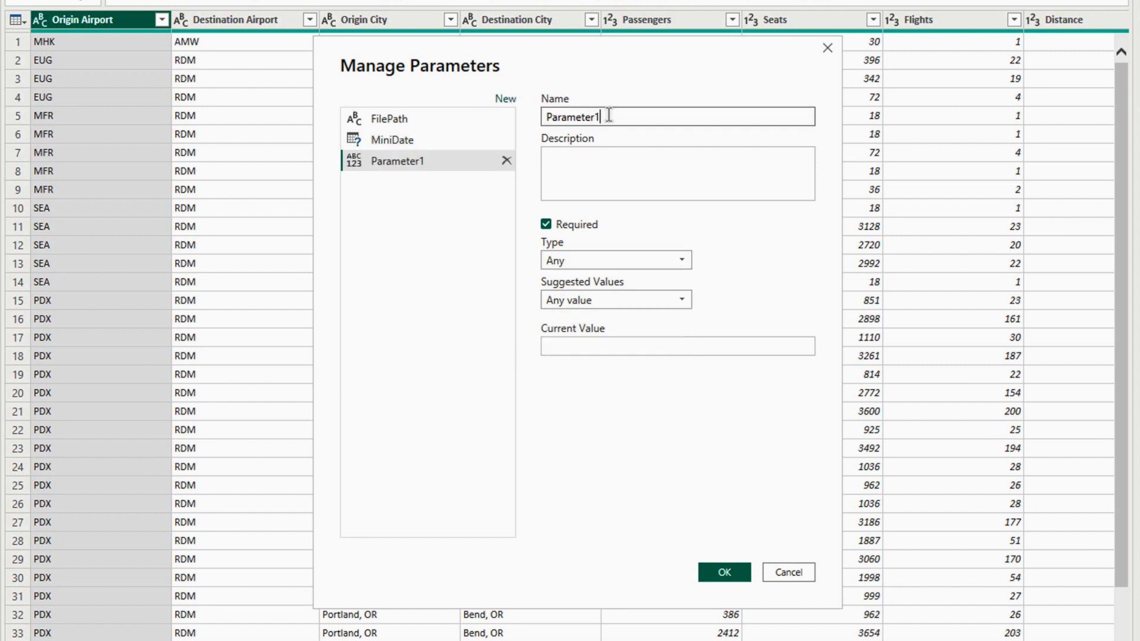
pyautogui.write('MaxDate')
pyautogui.click(585, 264)
pyautogui.click(567, 331)
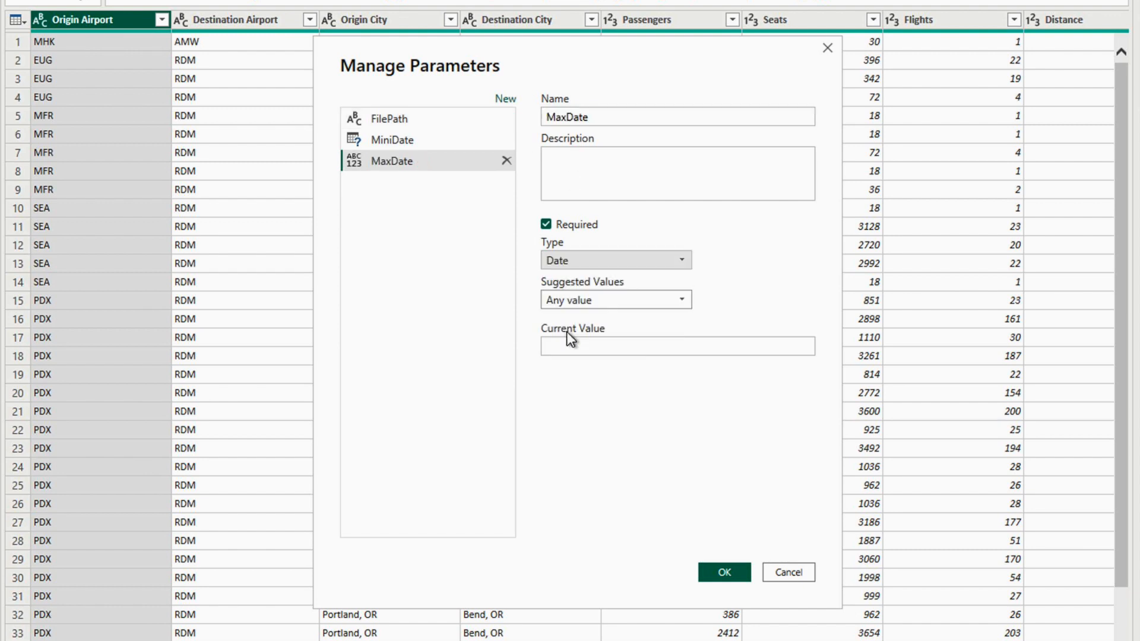
pyautogui.click(587, 344)
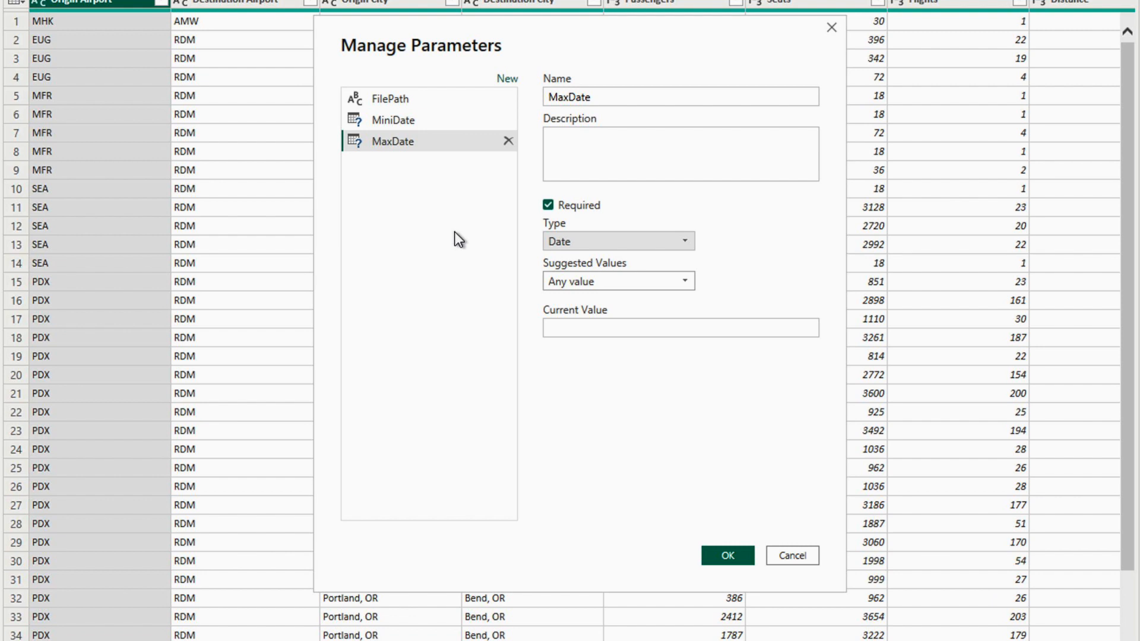
# - Add a fourth parameter named DataLoad with the True/False type and a current value of True
pyautogui.click(505, 79)
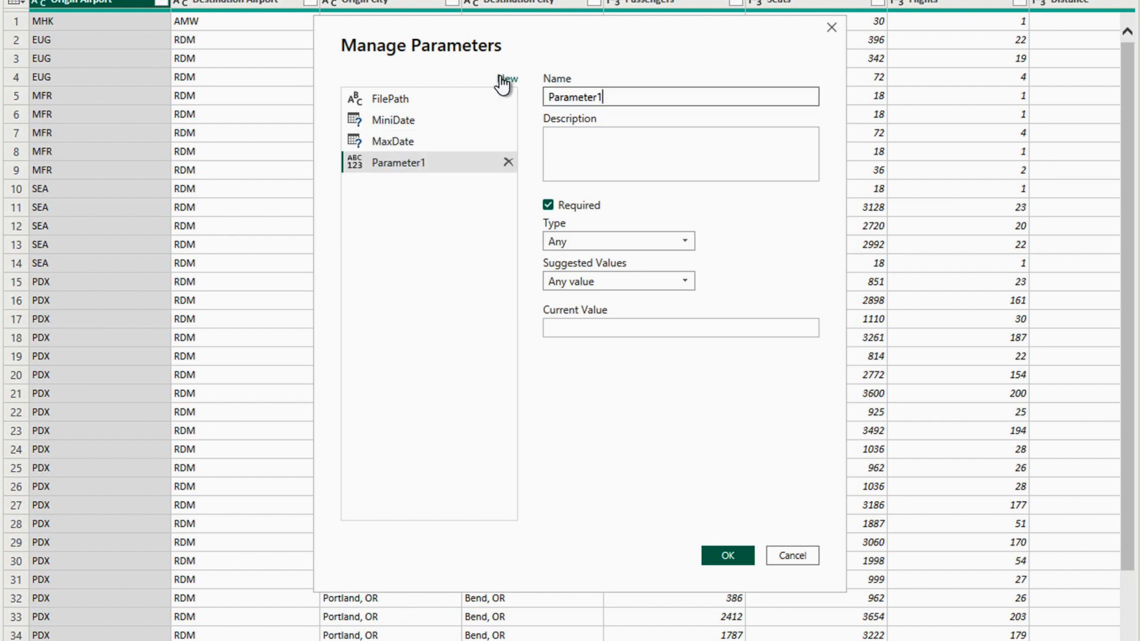
pyautogui.doubleClick(622, 96)
pyautogui.write('Data')
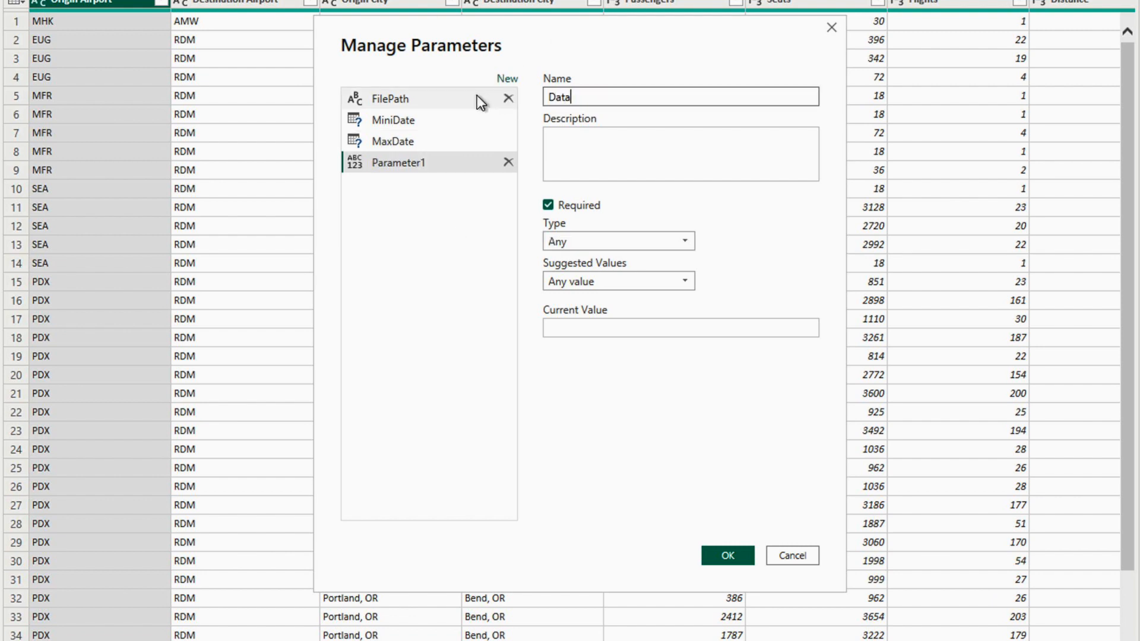
pyautogui.write('Load')
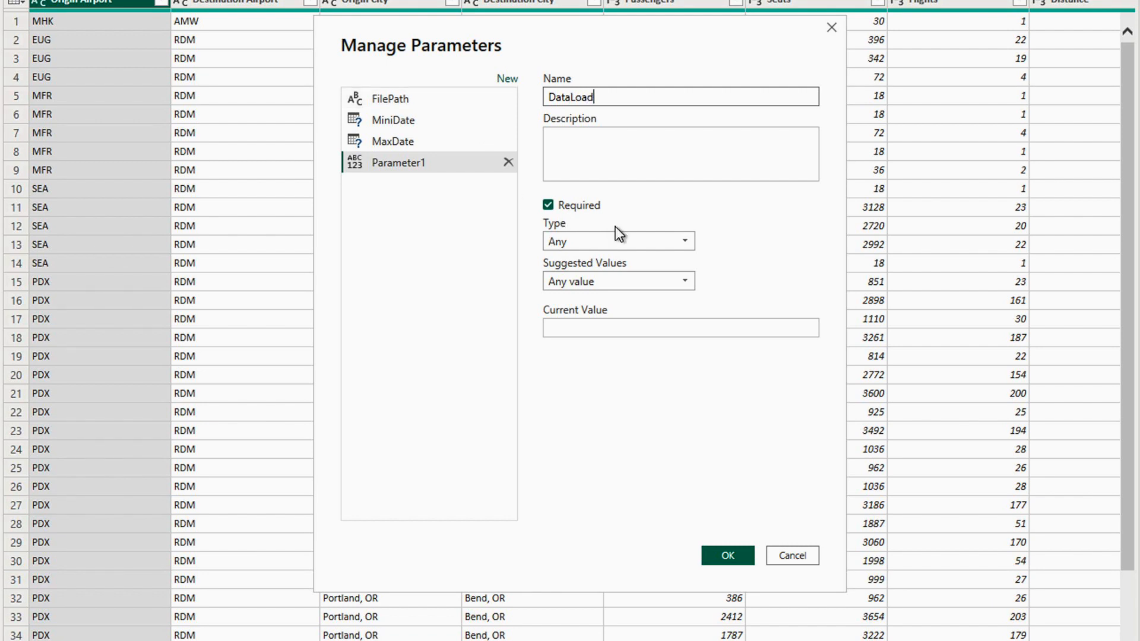
pyautogui.click(607, 240)
pyautogui.click(579, 402)
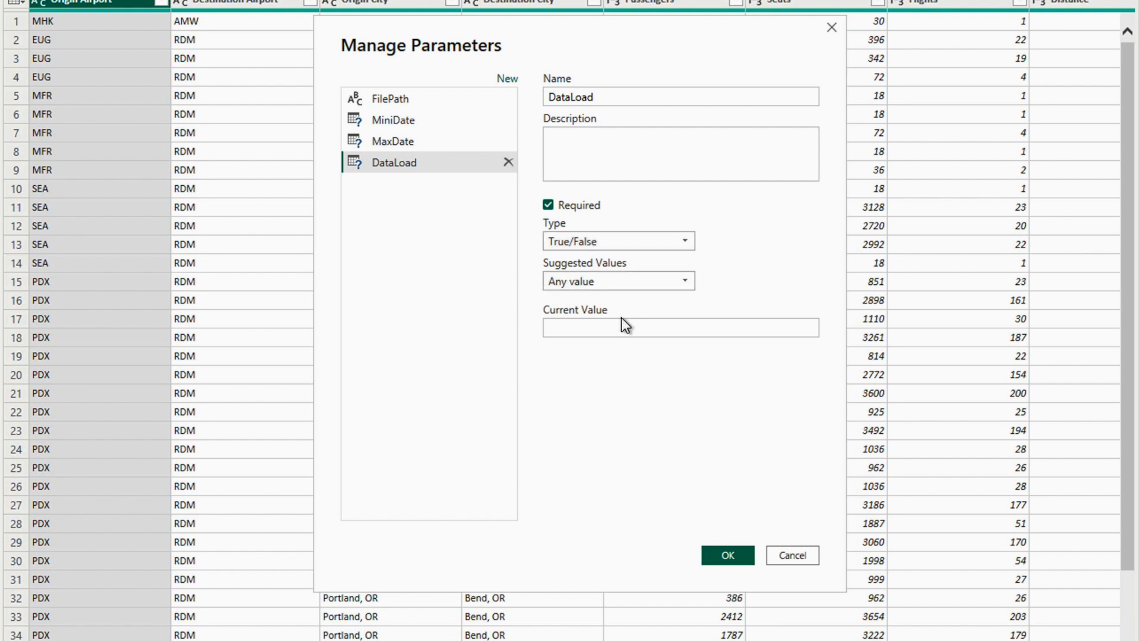
pyautogui.click(606, 331)
pyautogui.write('True')
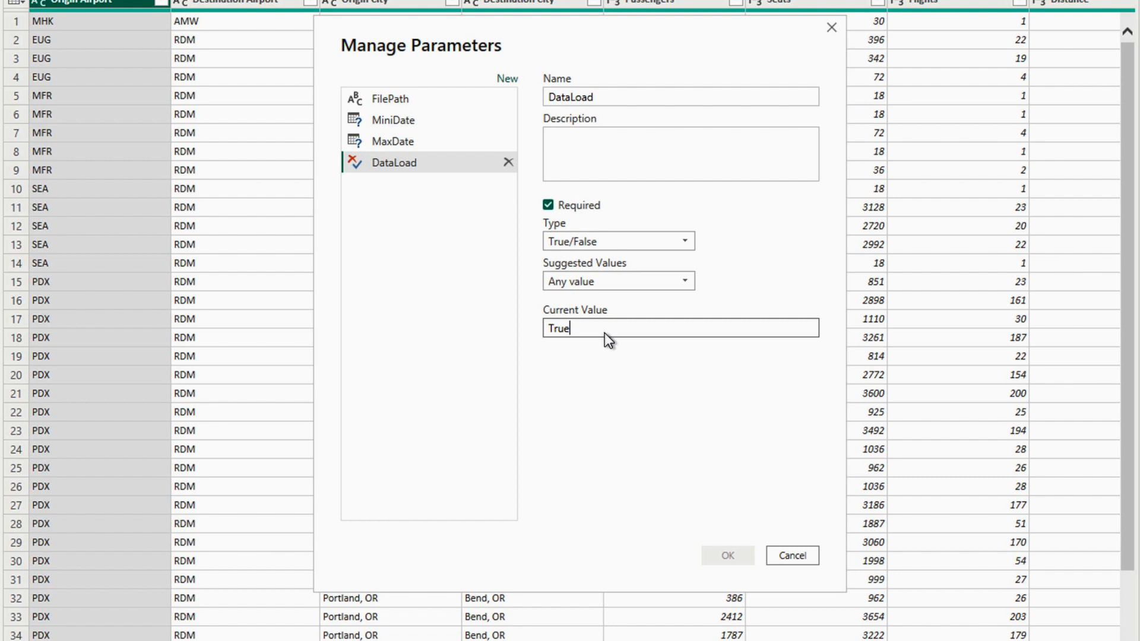
pyautogui.click(705, 482)
# - Set the MiniDate parameter's current value to 1/1/1990
pyautogui.click(380, 123)
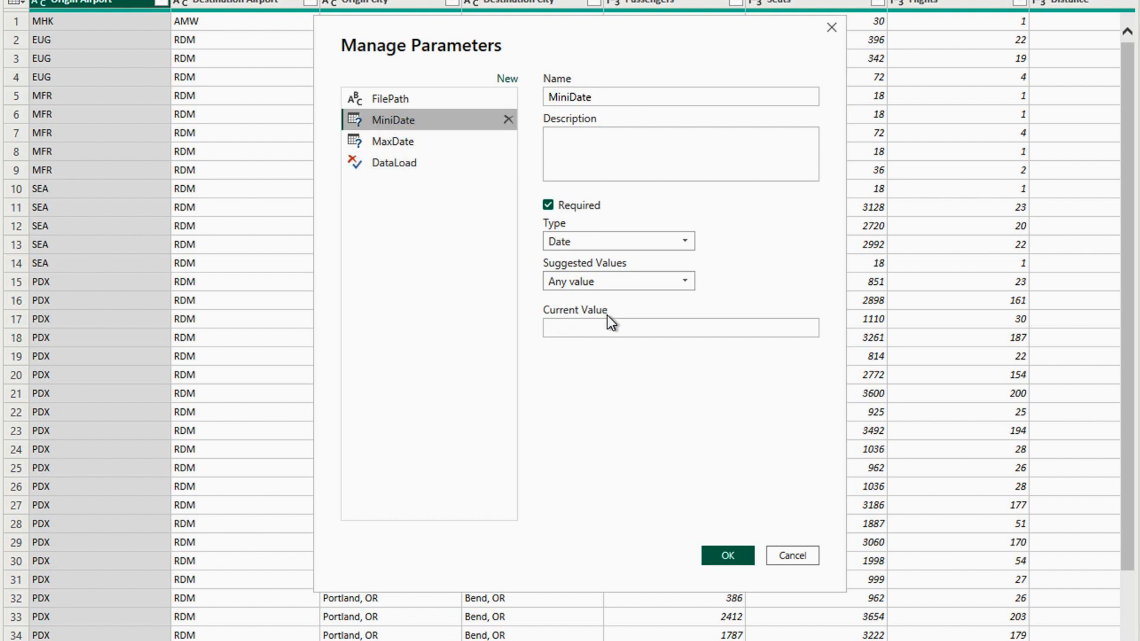
pyautogui.click(578, 324)
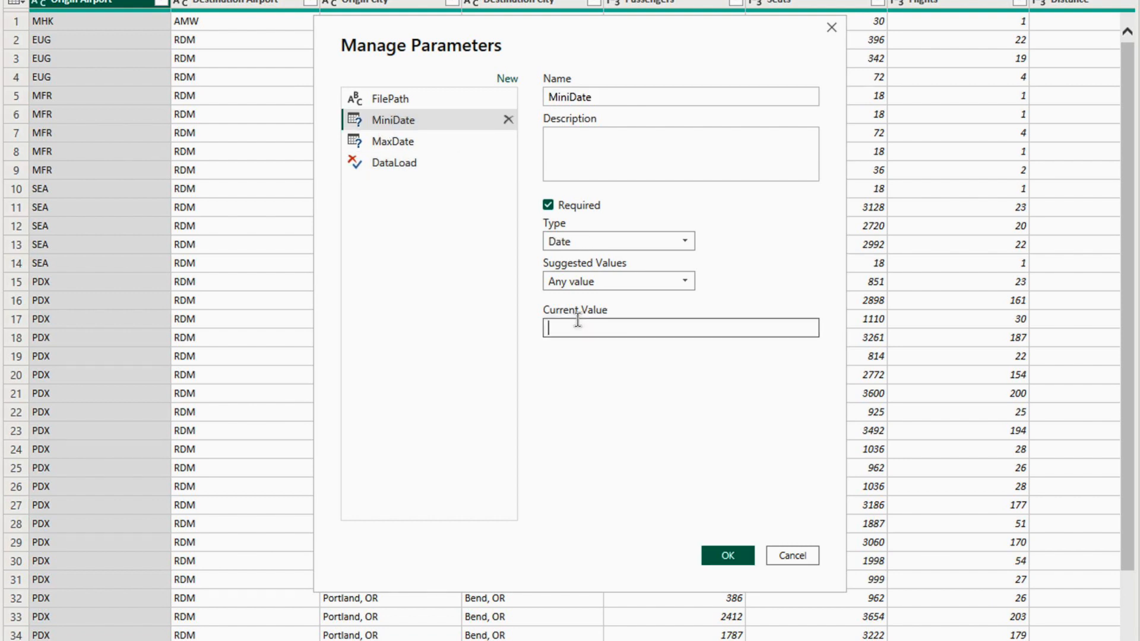
pyautogui.write('1/1/')
pyautogui.write('1000')
# - Set the MaxDate parameter's current value to 12/01/2009, keep Any value for its suggested values, and save all parameters
pyautogui.click(423, 140)
pyautogui.click(592, 327)
pyautogui.write('12.')
pyautogui.press('BackSpace')
pyautogui.write('/01/2009')
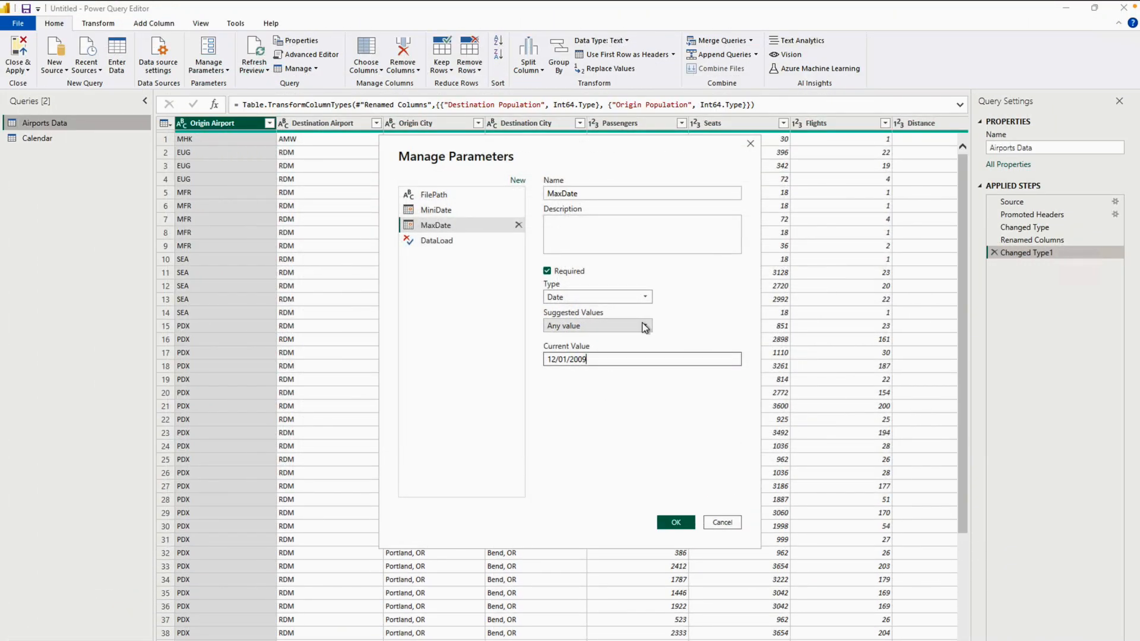
pyautogui.click(646, 327)
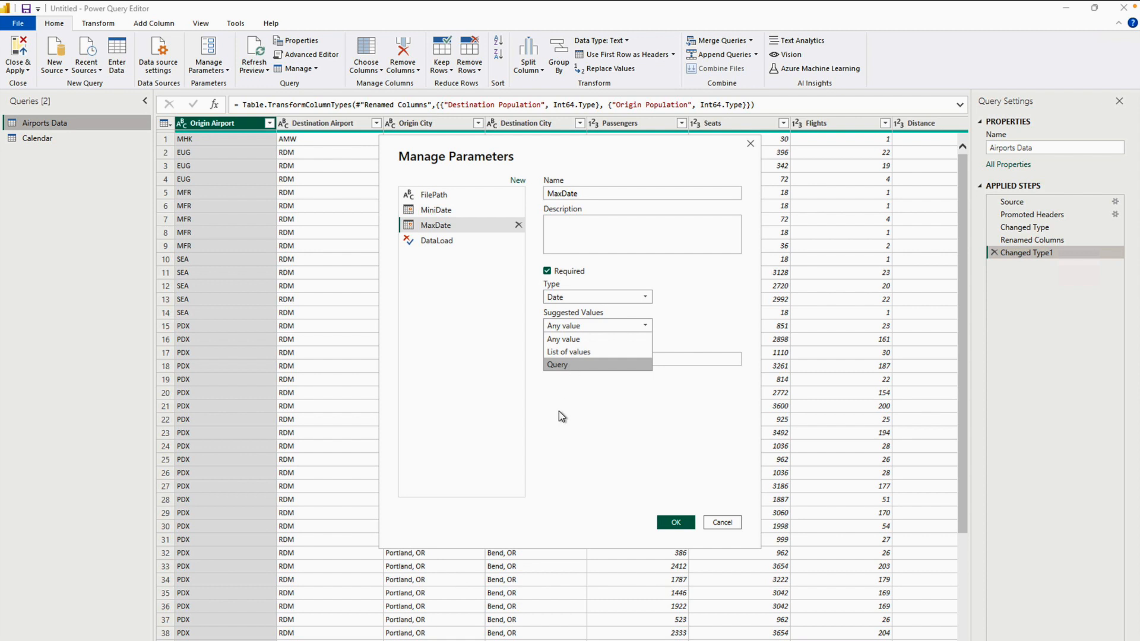
pyautogui.click(600, 430)
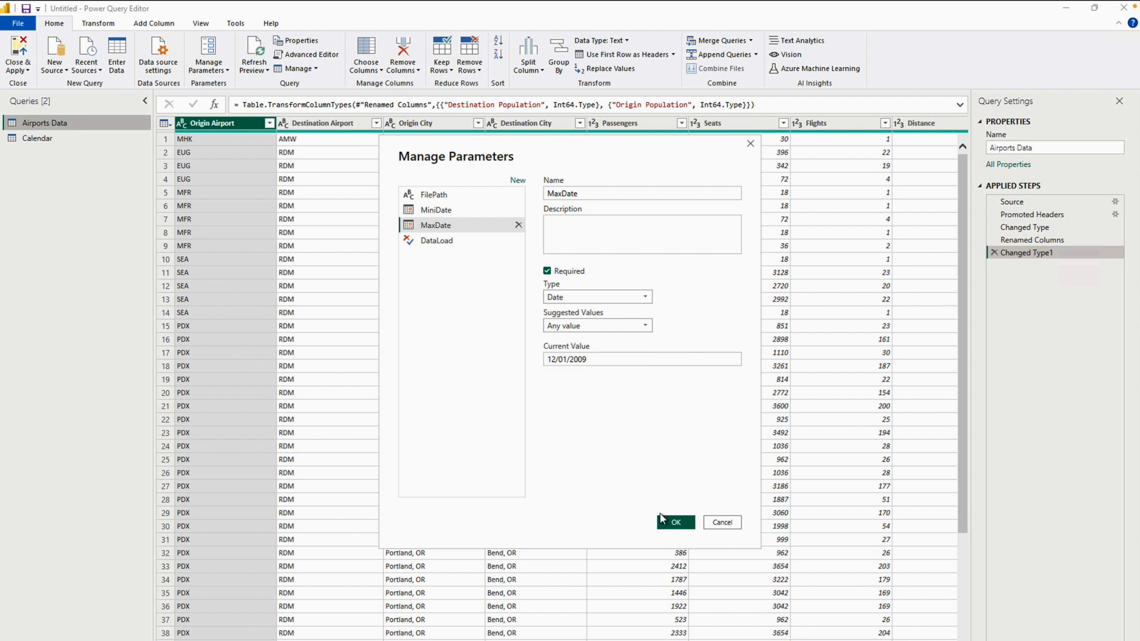
pyautogui.click(671, 525)
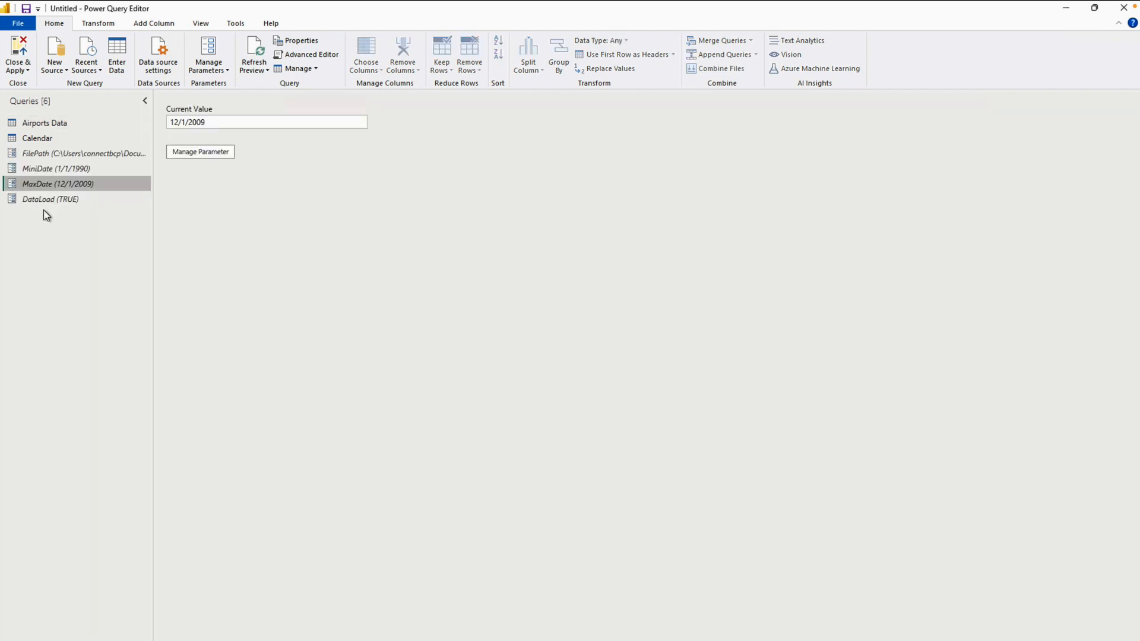
# - In the Airports Data query's code, replace the quoted Airports2.csv path in the Source line with the FilePath parameter
pyautogui.click(57, 126)
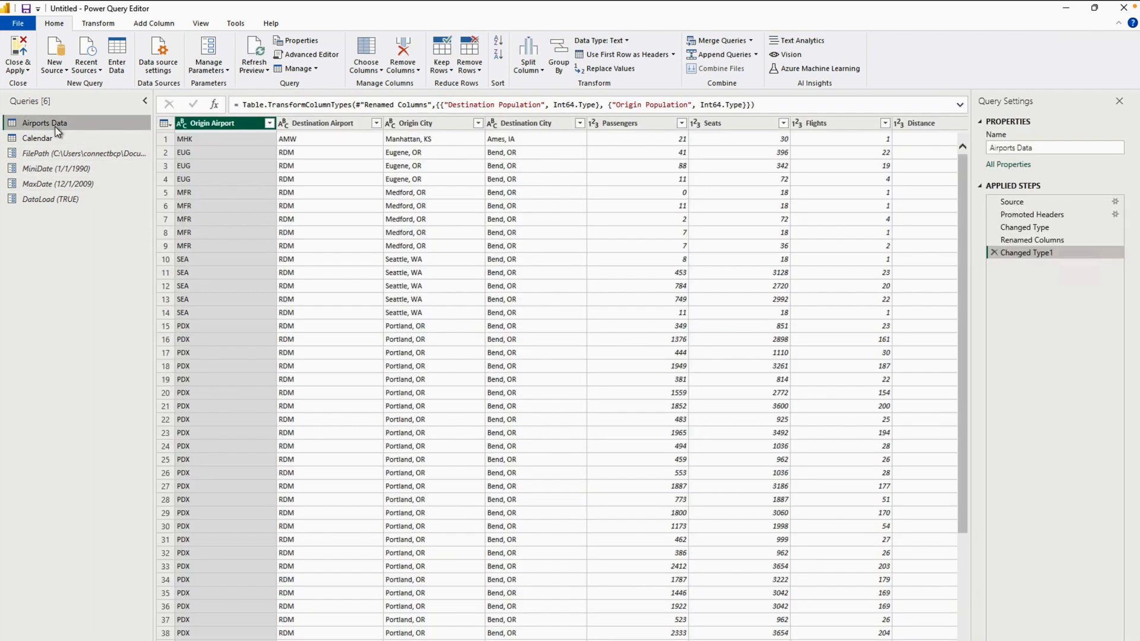
pyautogui.click(307, 60)
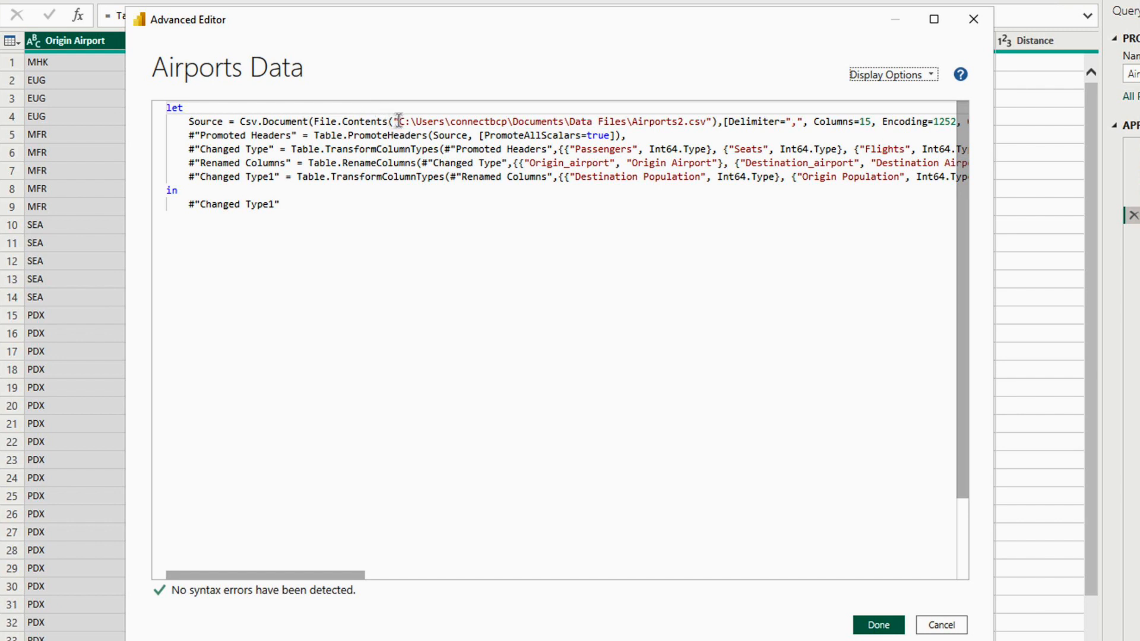
pyautogui.moveTo(395, 121); pyautogui.dragTo(715, 122)
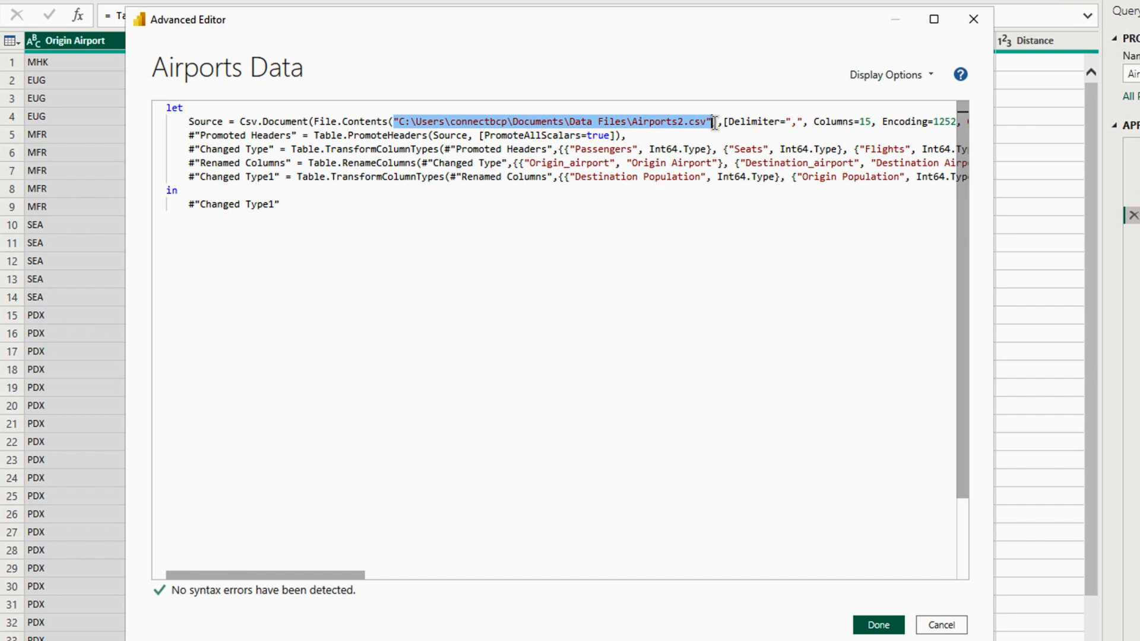
pyautogui.write('File')
pyautogui.write('Path')
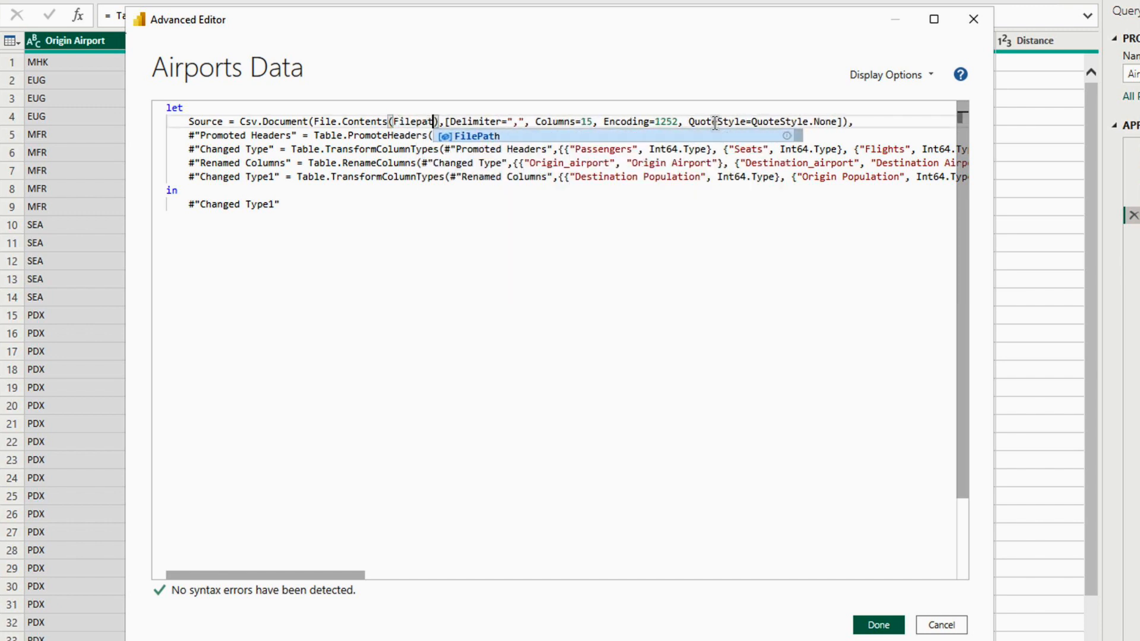
pyautogui.press('Escape')
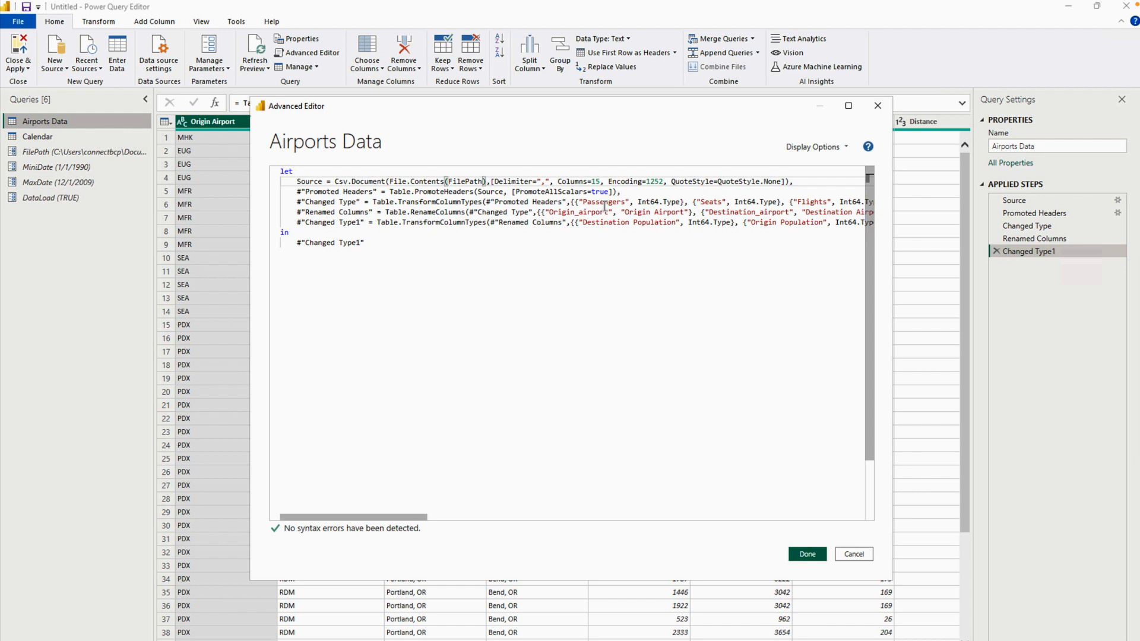
# - Copy the full Airports Data M code and apply the edited query
pyautogui.moveTo(375, 244); pyautogui.dragTo(279, 171)
pyautogui.hotkey('ctrl', 'c')
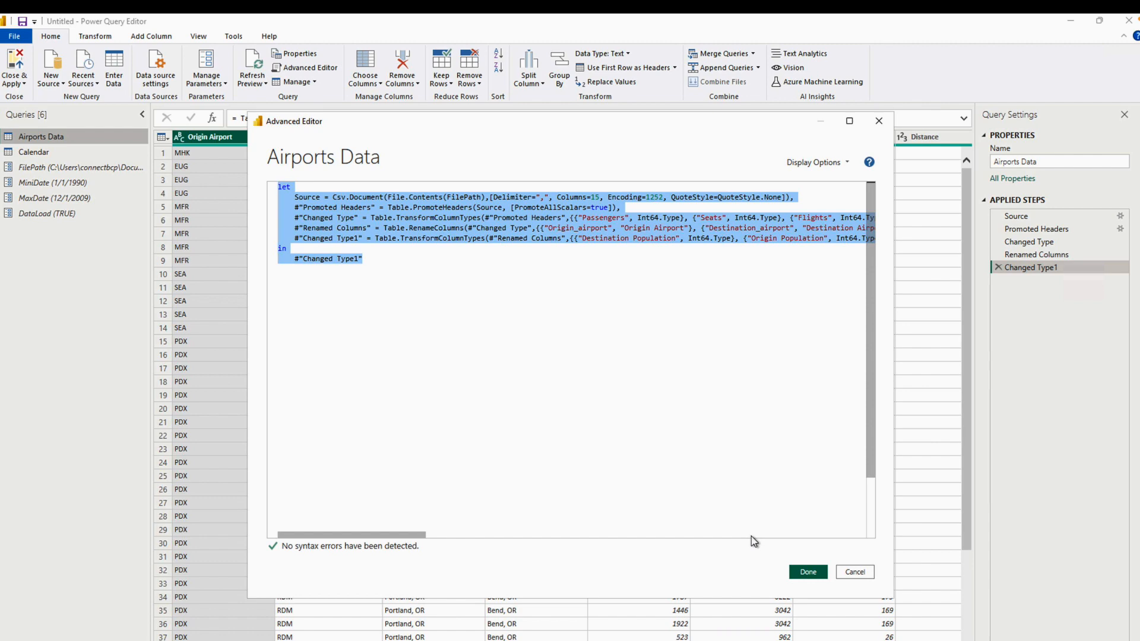
pyautogui.click(805, 573)
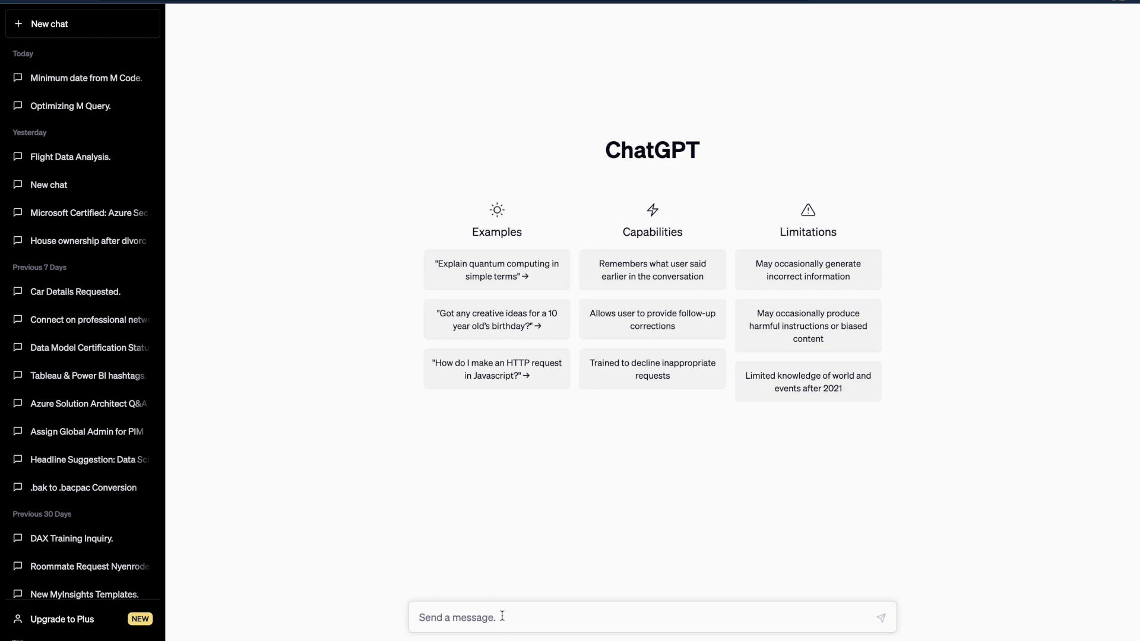
# - In ChatGPT, send "get minimum date M code Query from the following M Code" with the copied code and review the answer
pyautogui.write('get minimum date M code Query  from the following')
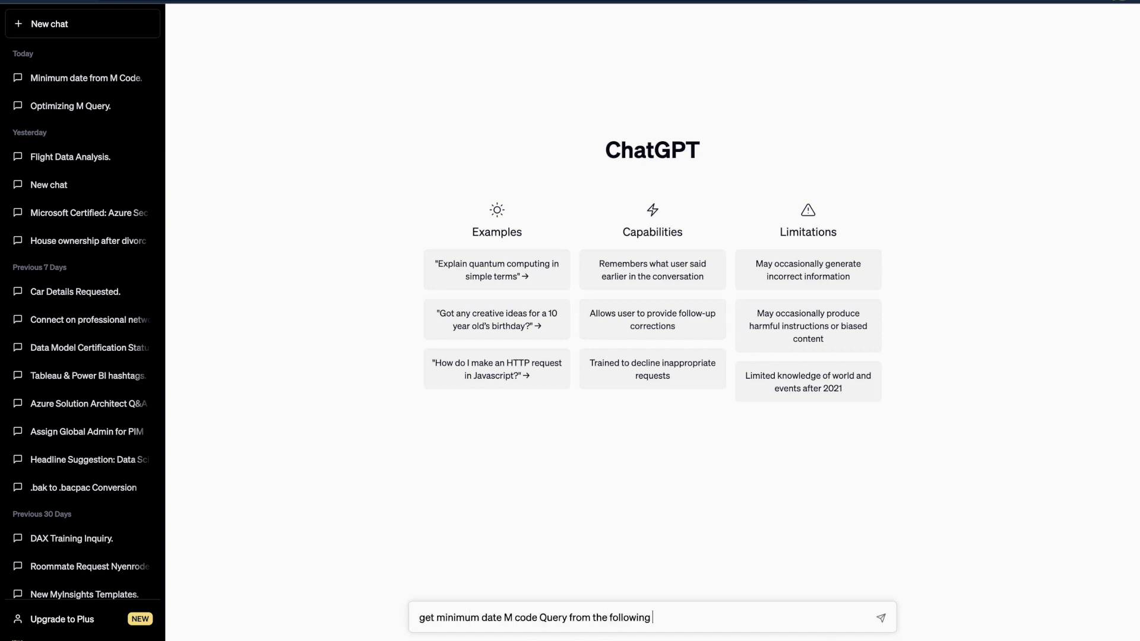
pyautogui.write(' M Code')
pyautogui.hotkey('shift', 'Return')
pyautogui.hotkey('shift', 'Return')
pyautogui.hotkey('ctrl', 'v')
pyautogui.press('Return')
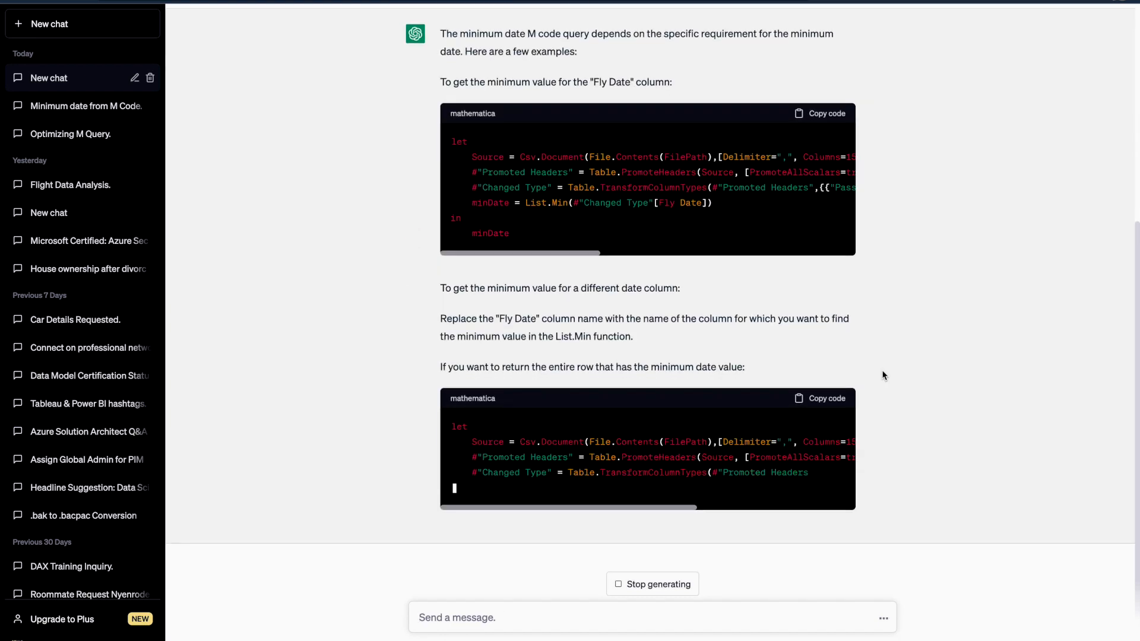
pyautogui.scroll(3, 883, 375)
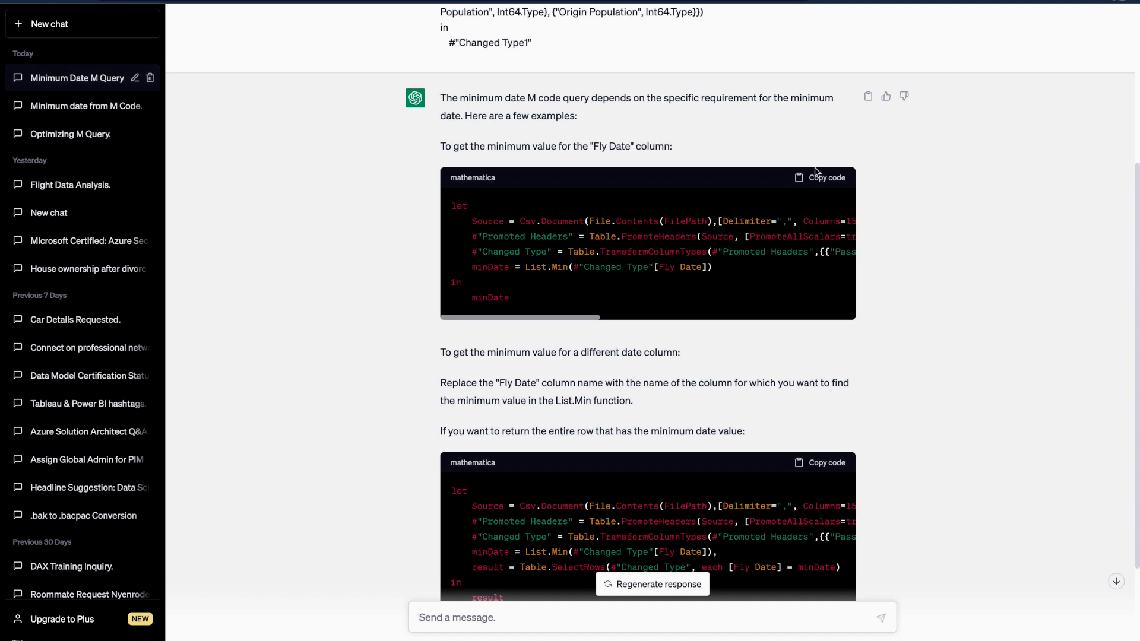
# - Copy ChatGPT's minimum Fly Date code and replace the code of a new blank query in Power Query with it
pyautogui.click(814, 180)
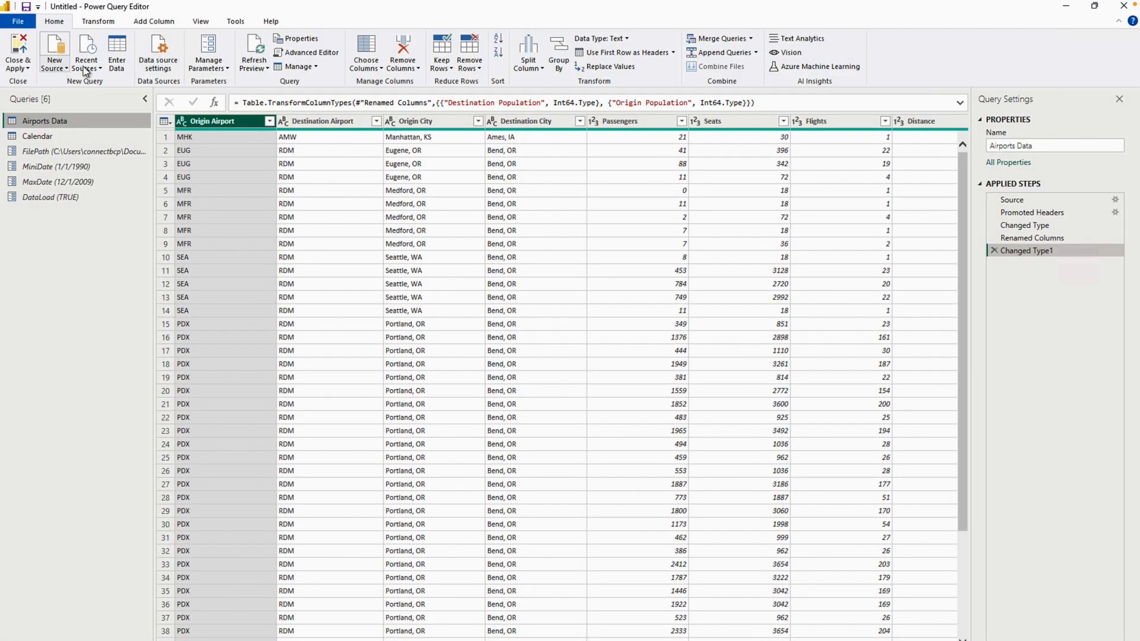
pyautogui.click(48, 68)
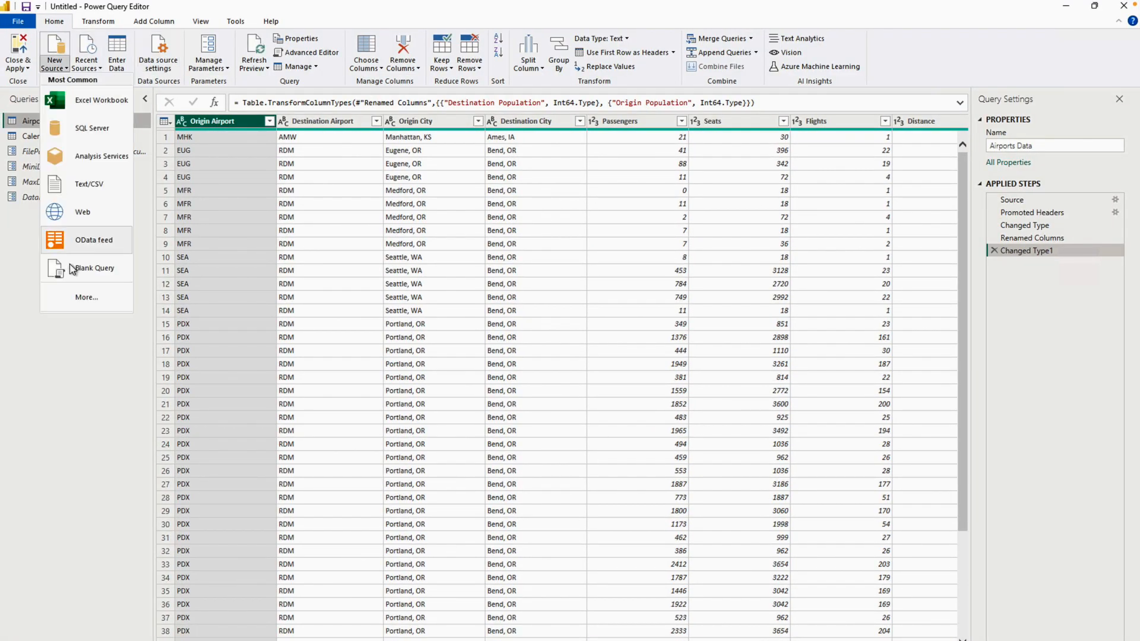
pyautogui.click(89, 268)
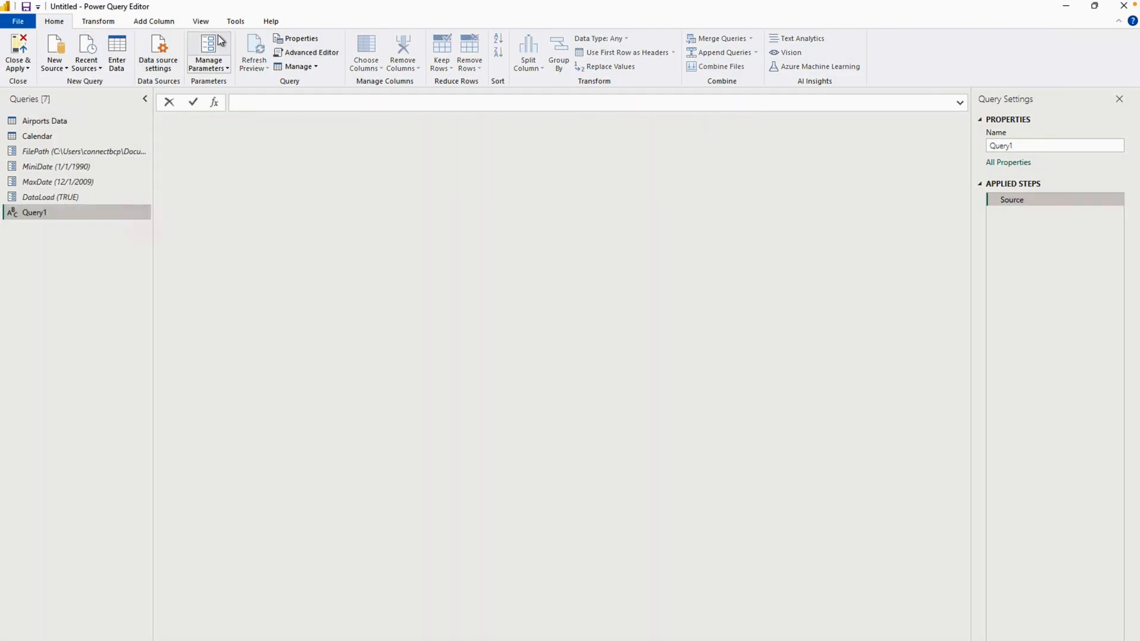
pyautogui.click(306, 52)
pyautogui.hotkey('ctrl', 'a')
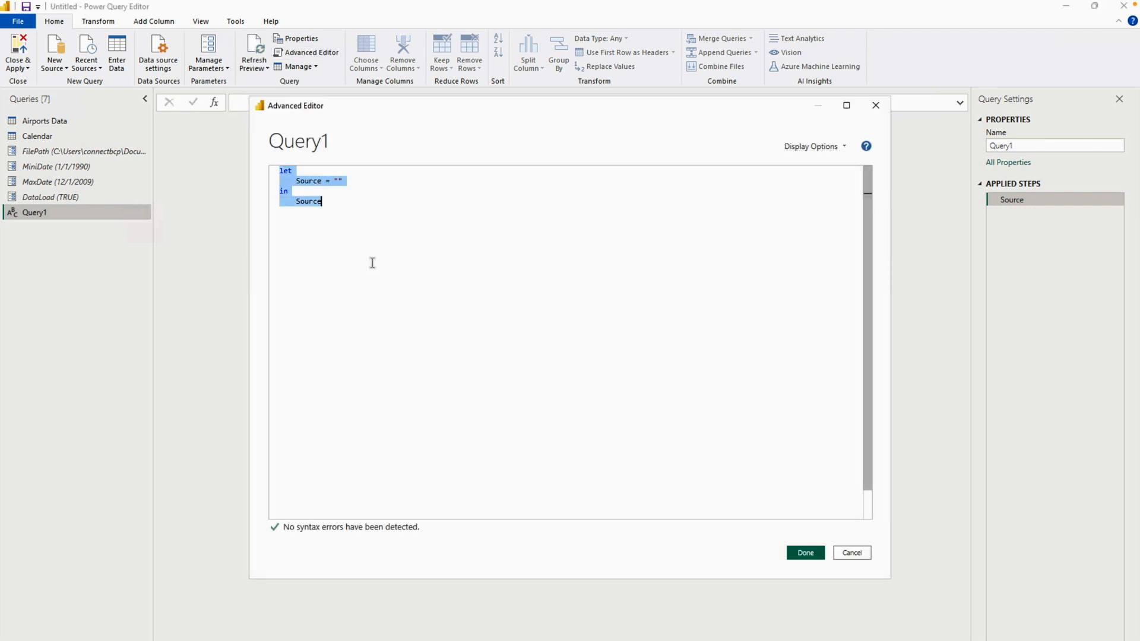
pyautogui.hotkey('ctrl', 'v')
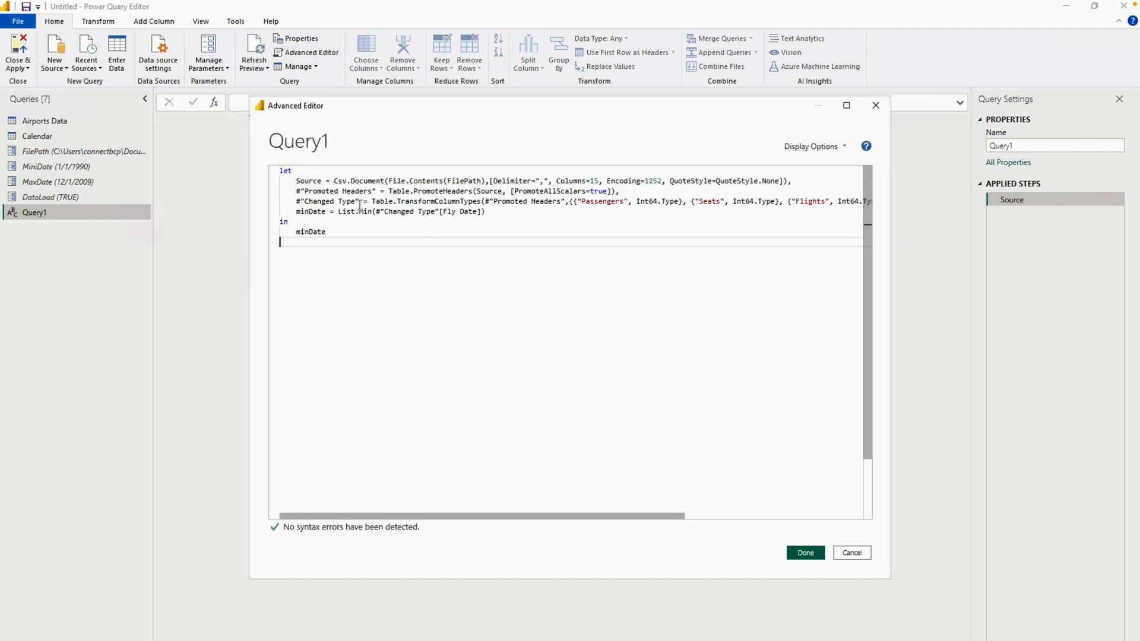
# - Apply the pasted query code and correct the column reference in its List.Min expression to Fly_date
pyautogui.click(805, 553)
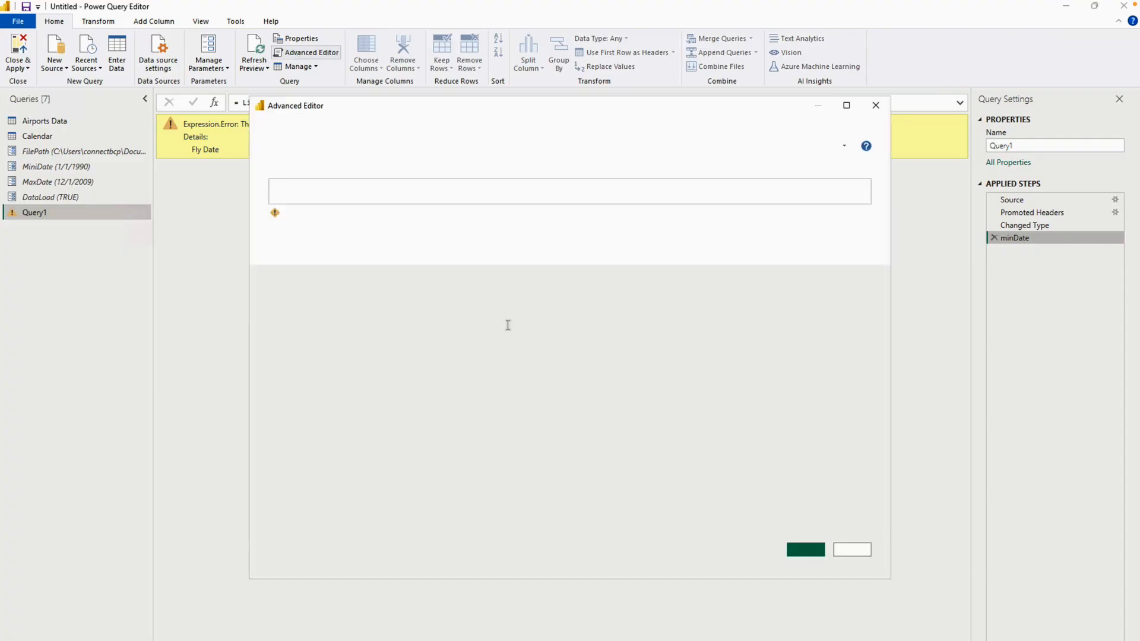
pyautogui.doubleClick(764, 201)
pyautogui.click(374, 212)
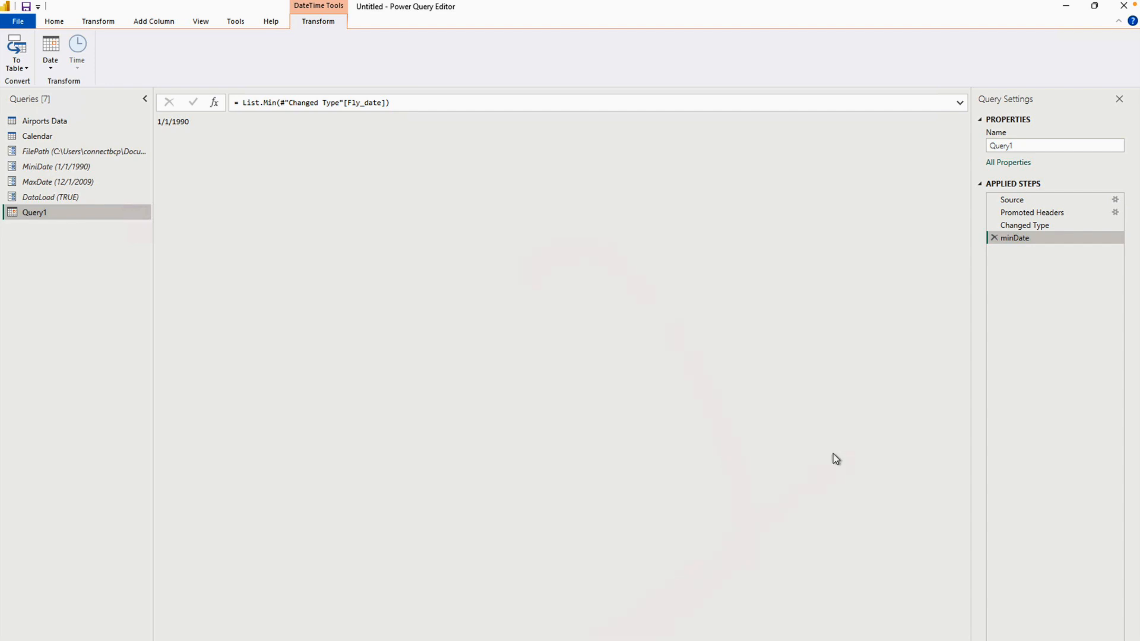
# - In ChatGPT, compare the date column name in the List.Min line with the one in the Changed Type line
pyautogui.hotkey('ctrl', 'Right')
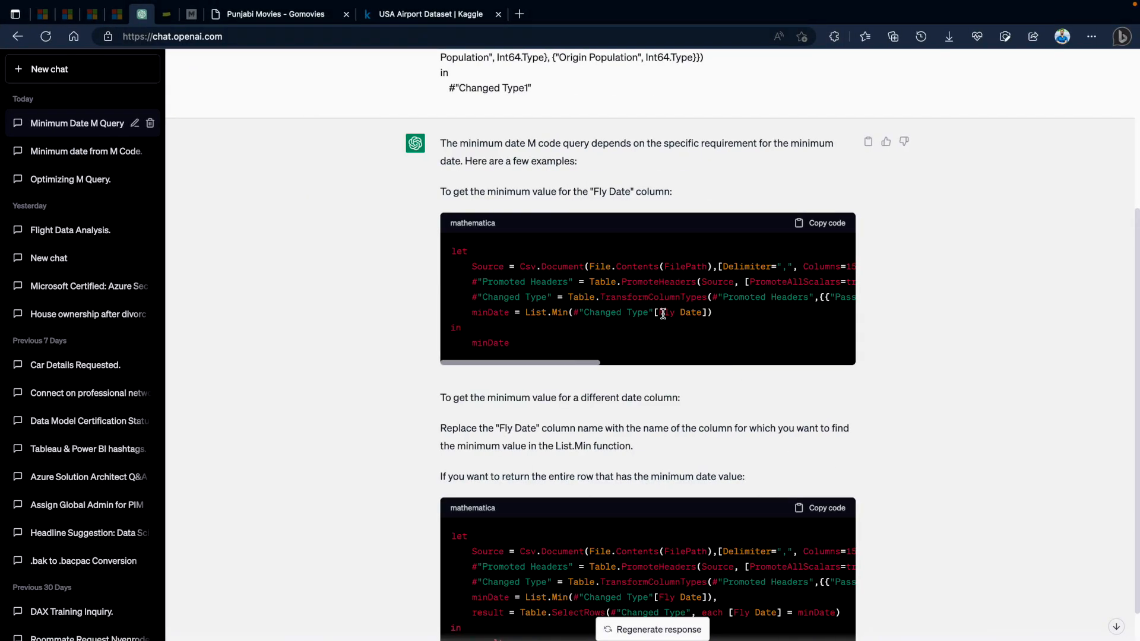
pyautogui.moveTo(658, 313); pyautogui.dragTo(704, 313)
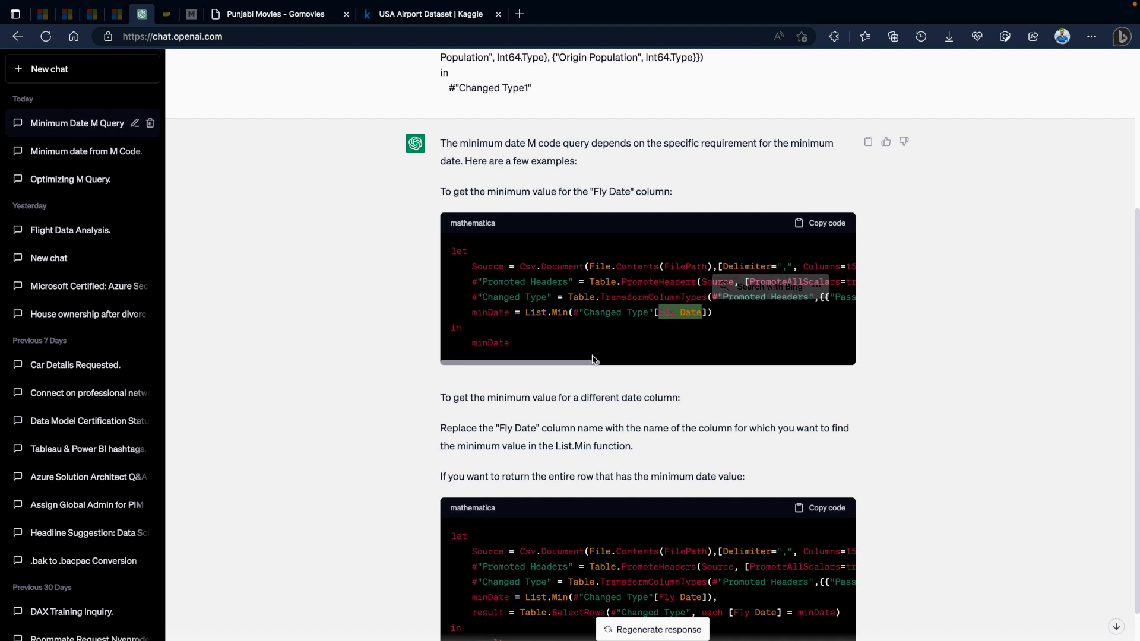
pyautogui.moveTo(586, 363); pyautogui.dragTo(832, 351)
pyautogui.hscroll(1, 833, 352)
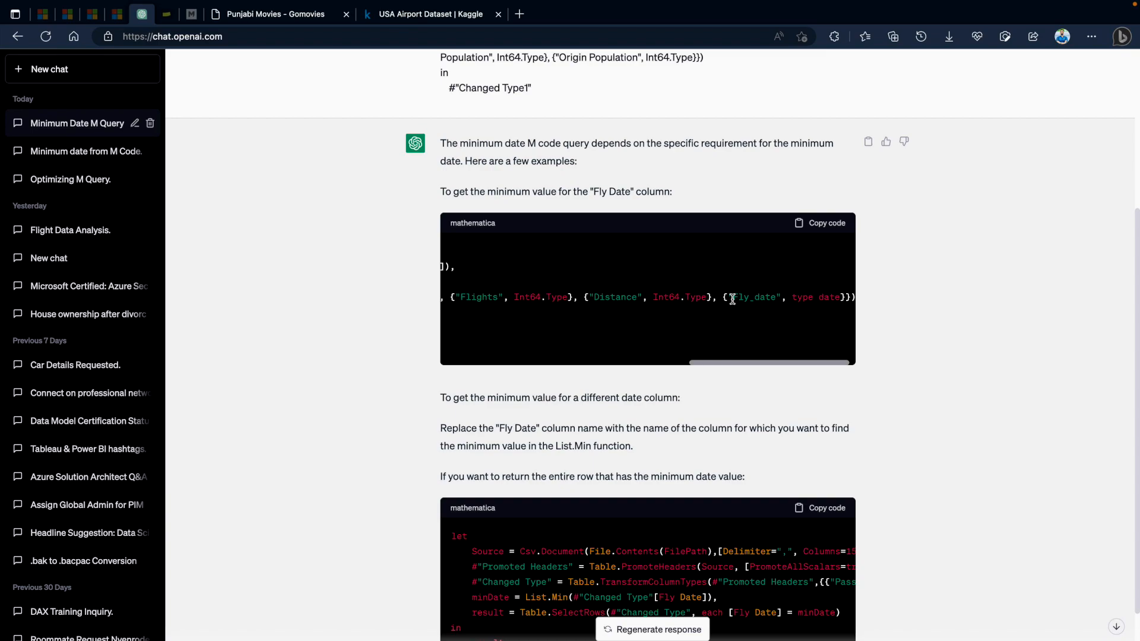
# - Back in Power Query, convert the minimum date result to a list and rename the query Mini Date
pyautogui.hotkey('alt', 'Tab')
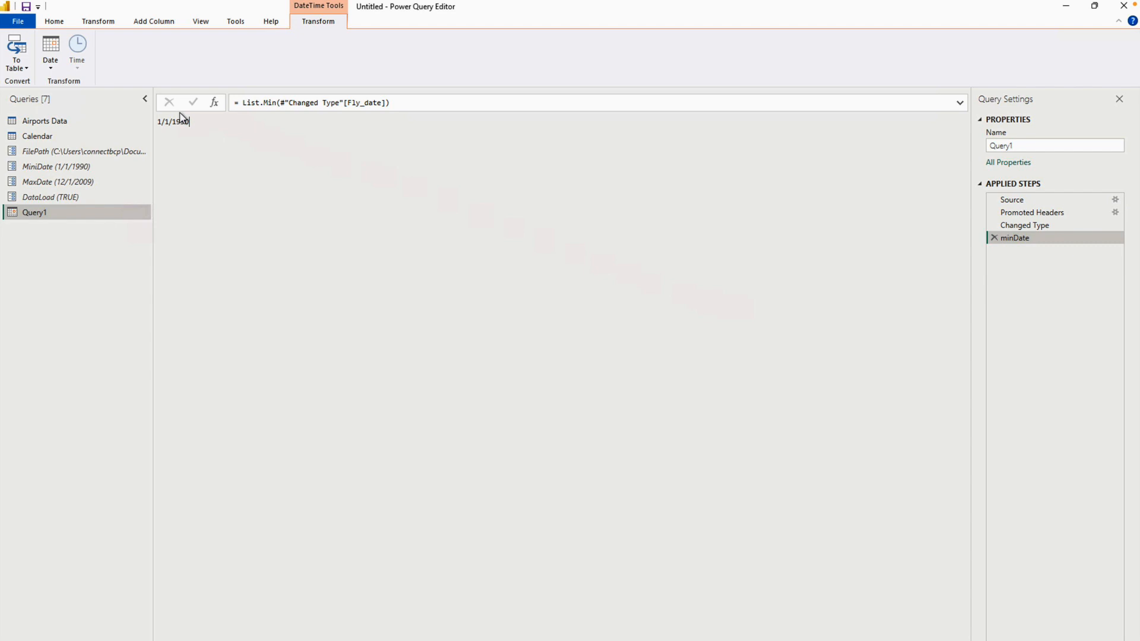
pyautogui.click(23, 67)
pyautogui.click(39, 96)
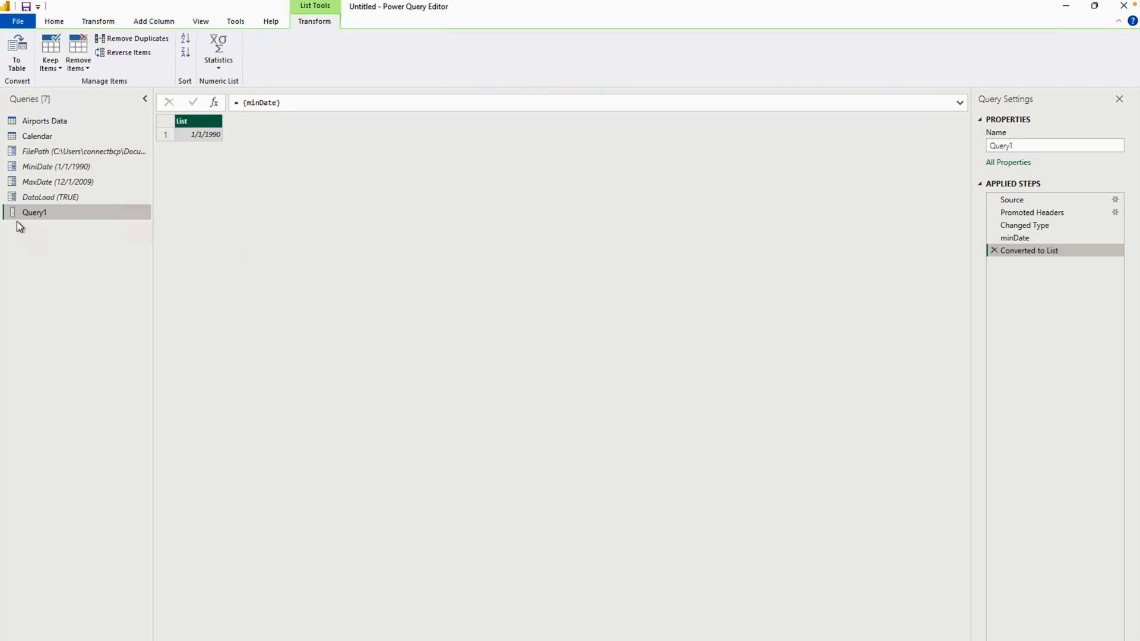
pyautogui.doubleClick(1030, 146)
pyautogui.write('Min')
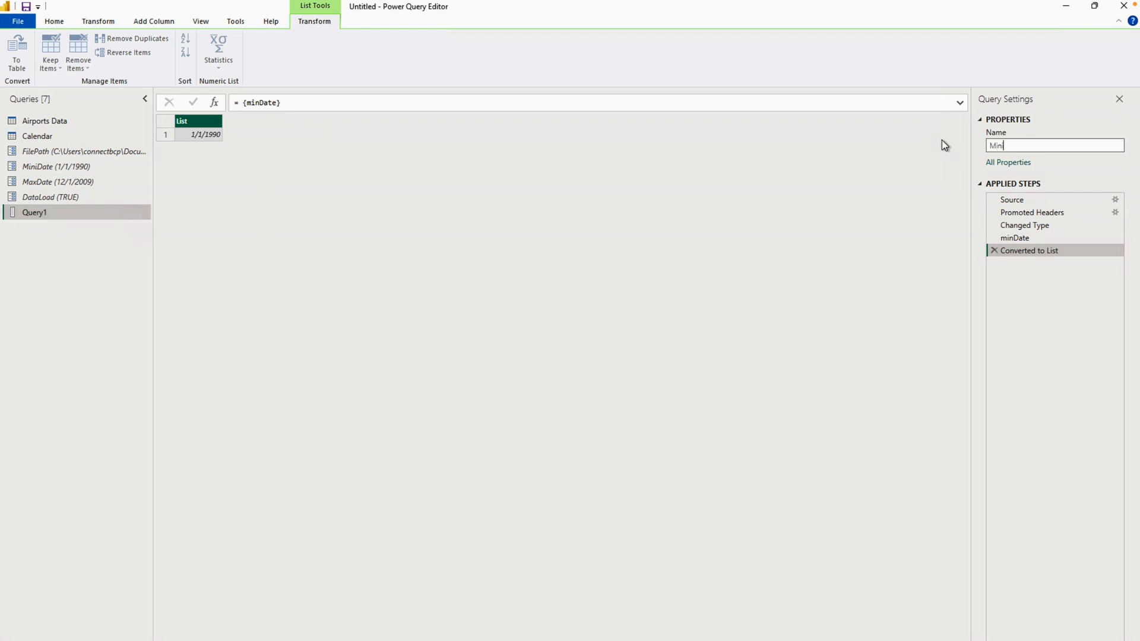
pyautogui.write('i Data')
pyautogui.press('BackSpace')
pyautogui.write('e')
pyautogui.press('Return')
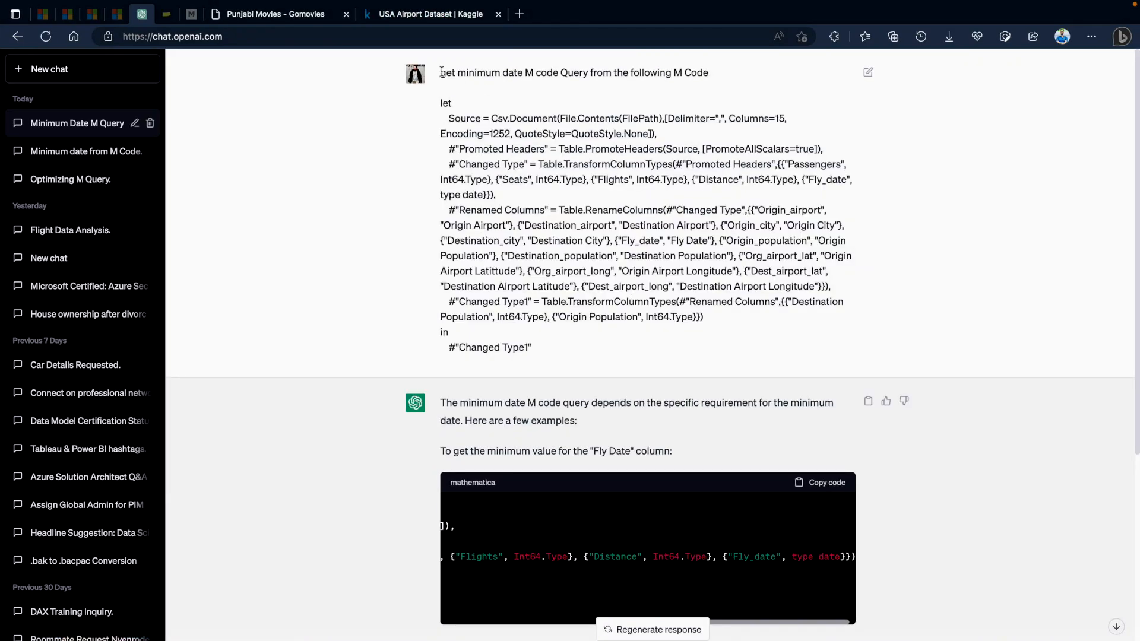
# - In ChatGPT, send the same M code request again, asking for the maximum date instead of the minimum
pyautogui.hotkey('ctrl', 'v')
pyautogui.write('maximum')
pyautogui.press('Return')
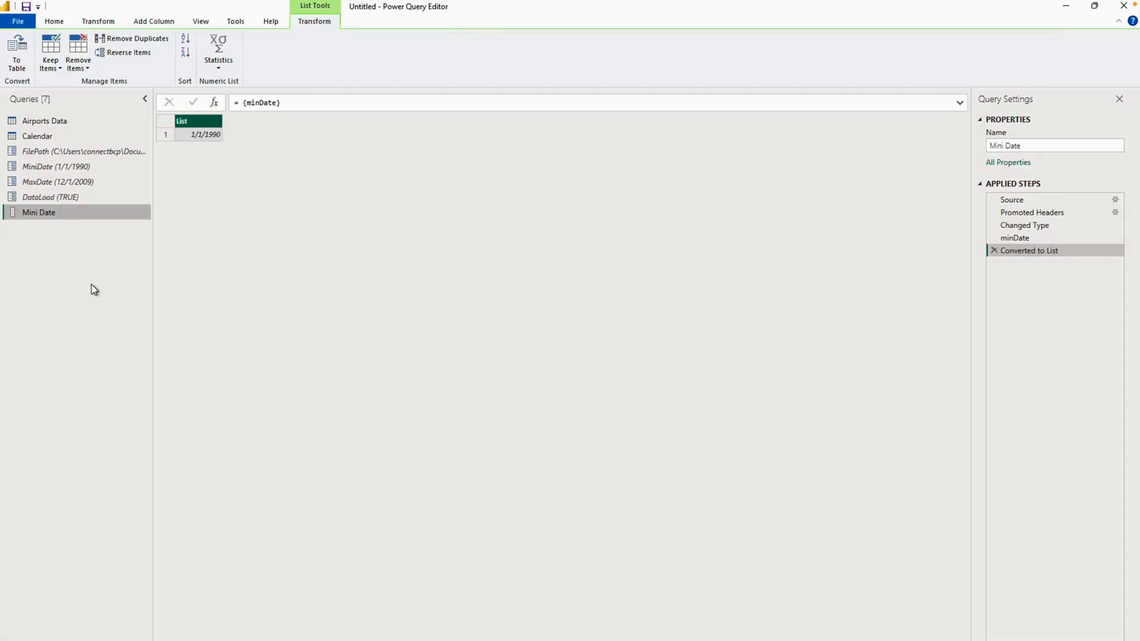
# - In Power Query, create a blank query and replace its code with ChatGPT's maxDate code using List.Max on Fly Date
pyautogui.click(52, 22)
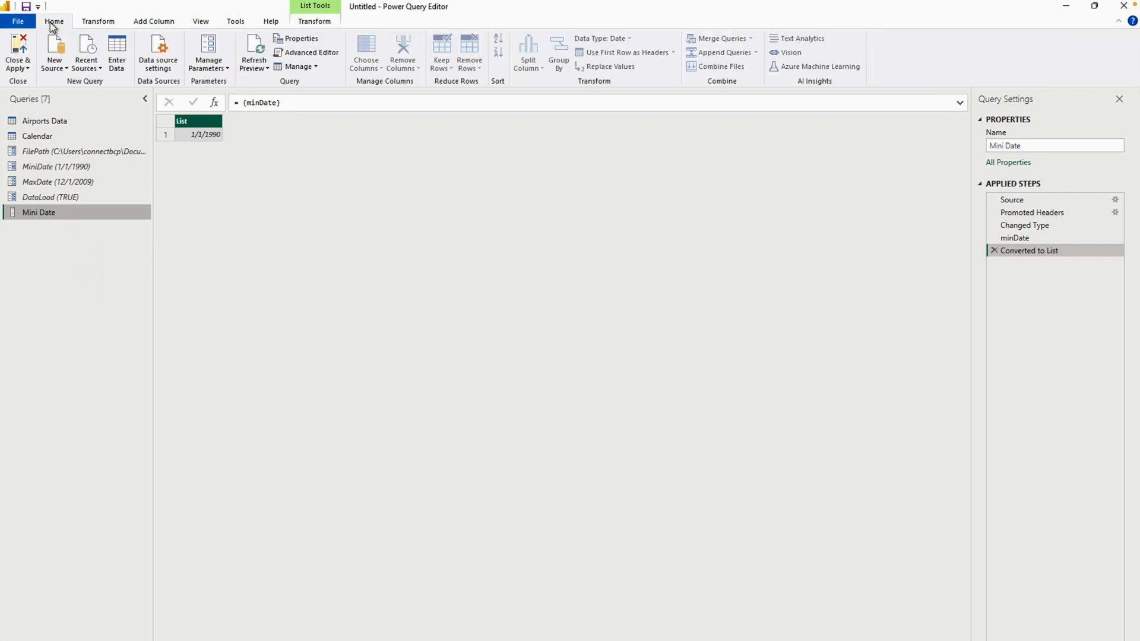
pyautogui.click(58, 72)
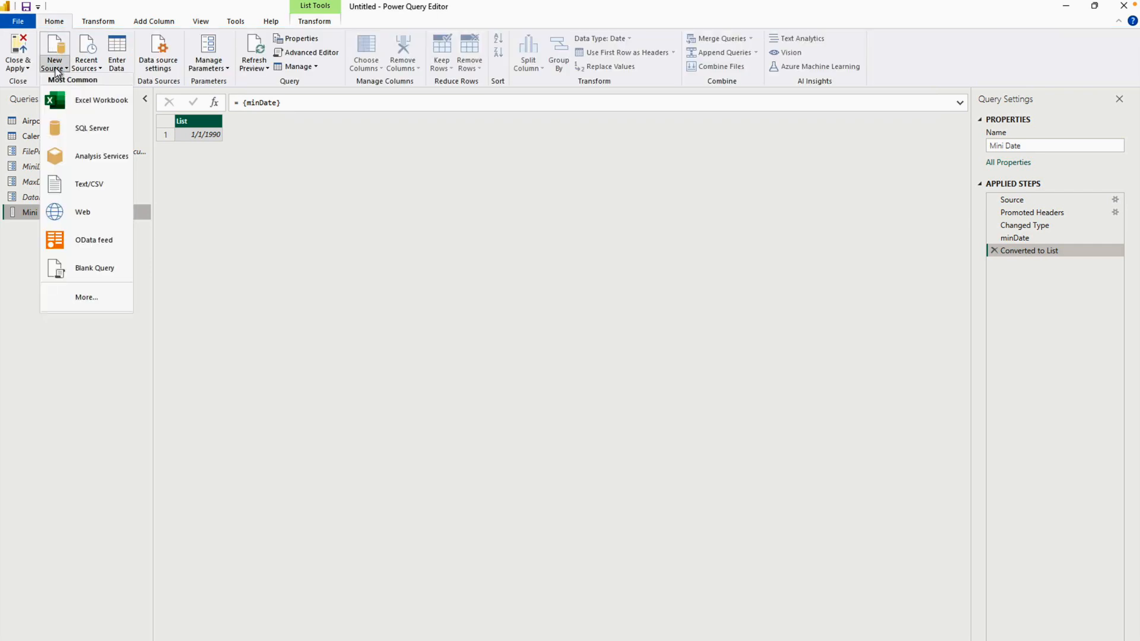
pyautogui.click(95, 267)
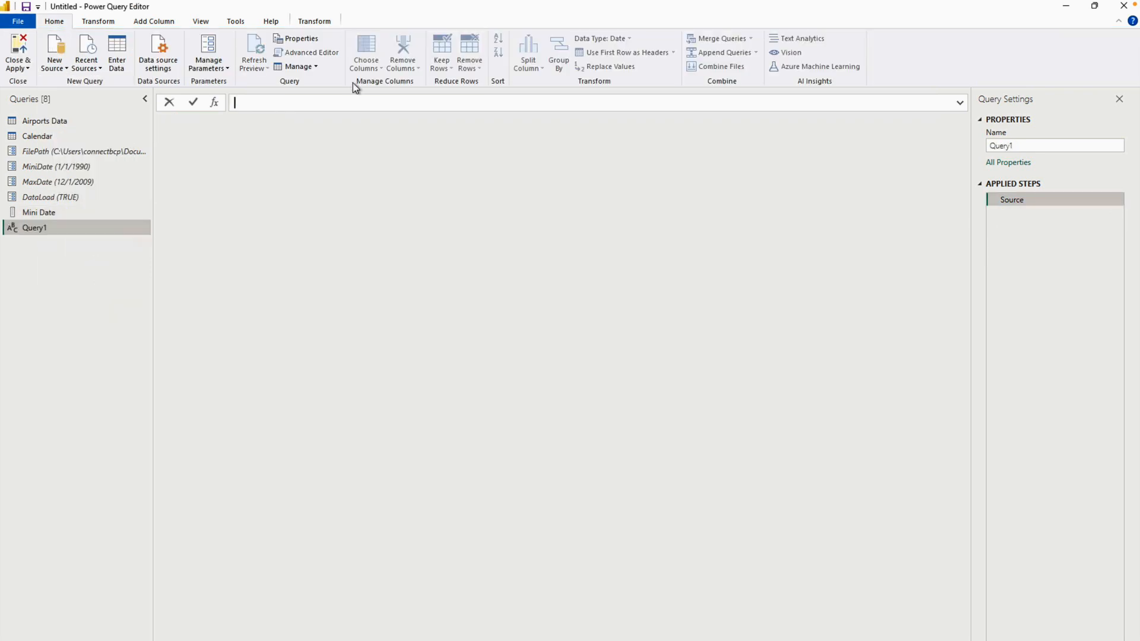
pyautogui.click(315, 53)
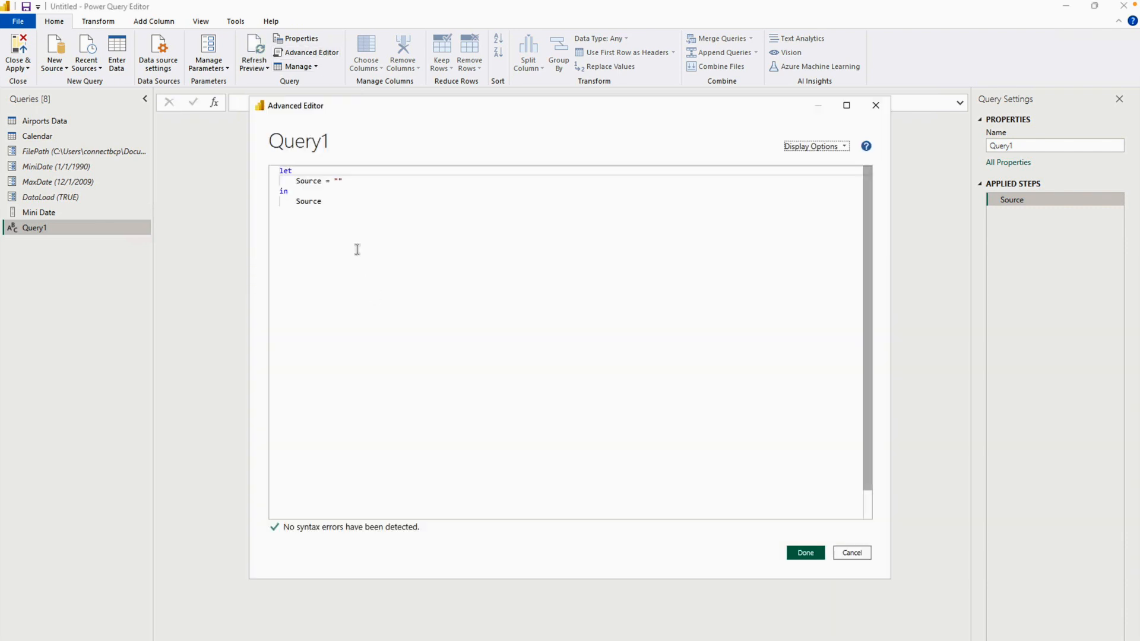
pyautogui.hotkey('ctrl', 'a')
pyautogui.hotkey('ctrl', 'v')
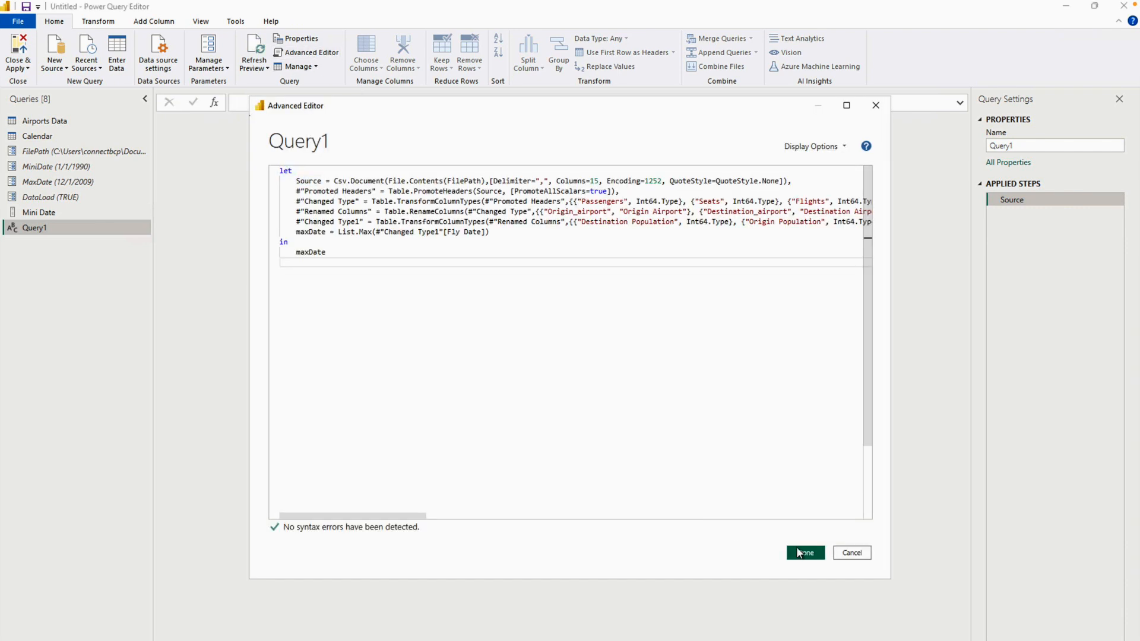
pyautogui.click(803, 553)
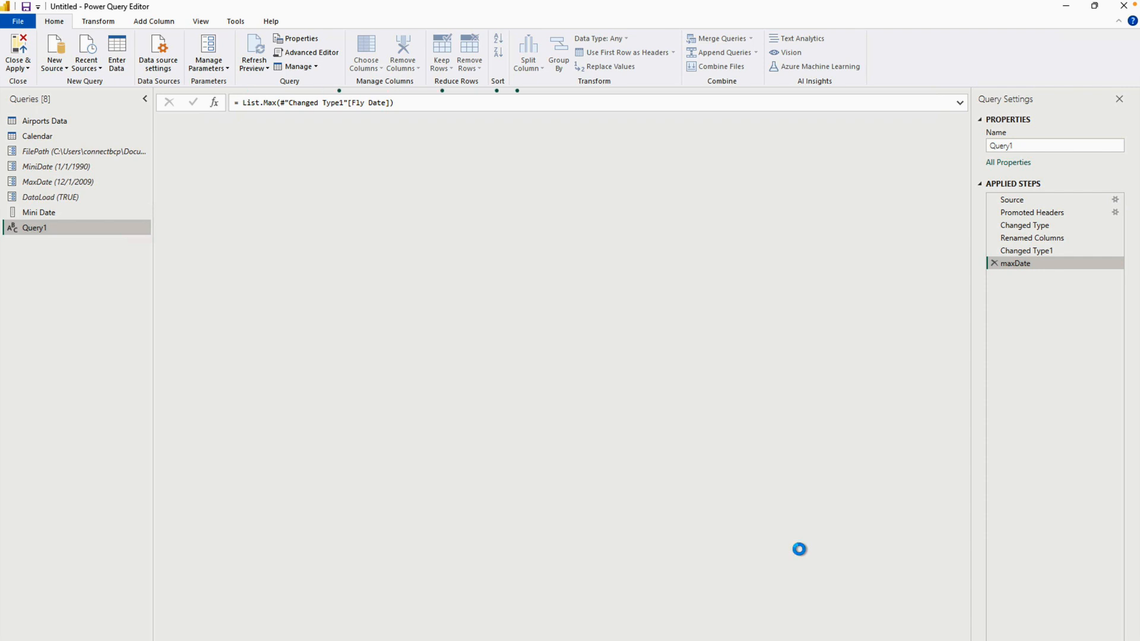
# - Rename the maximum date query Max Date and convert its result to a list
pyautogui.moveTo(1023, 146); pyautogui.dragTo(947, 143)
pyautogui.write('Max Date')
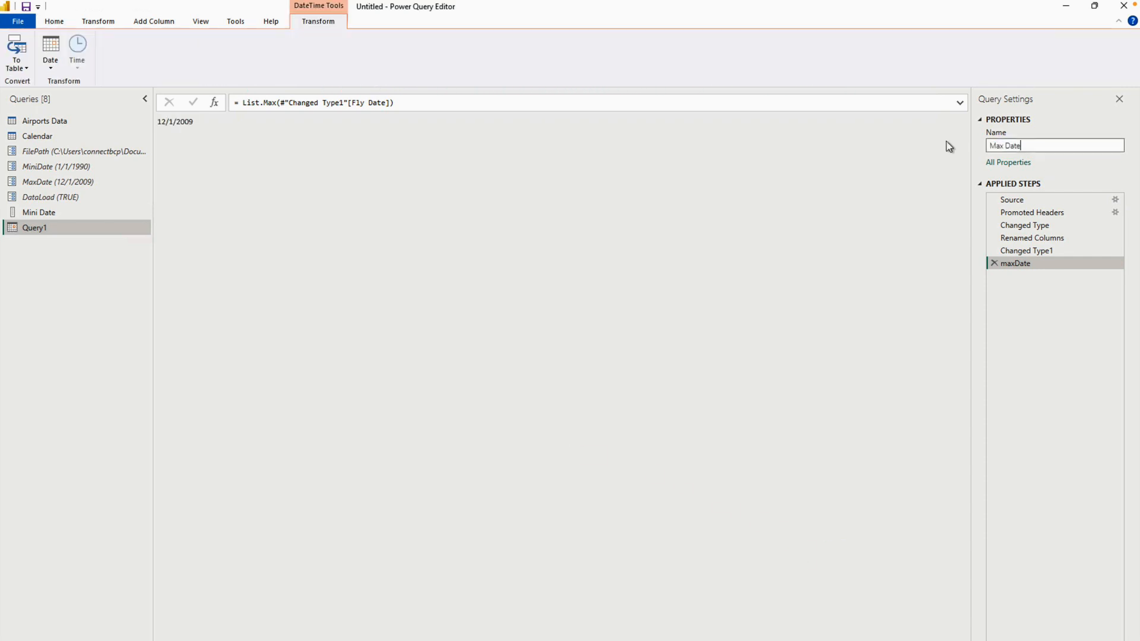
pyautogui.press('Return')
pyautogui.click(27, 68)
pyautogui.click(36, 96)
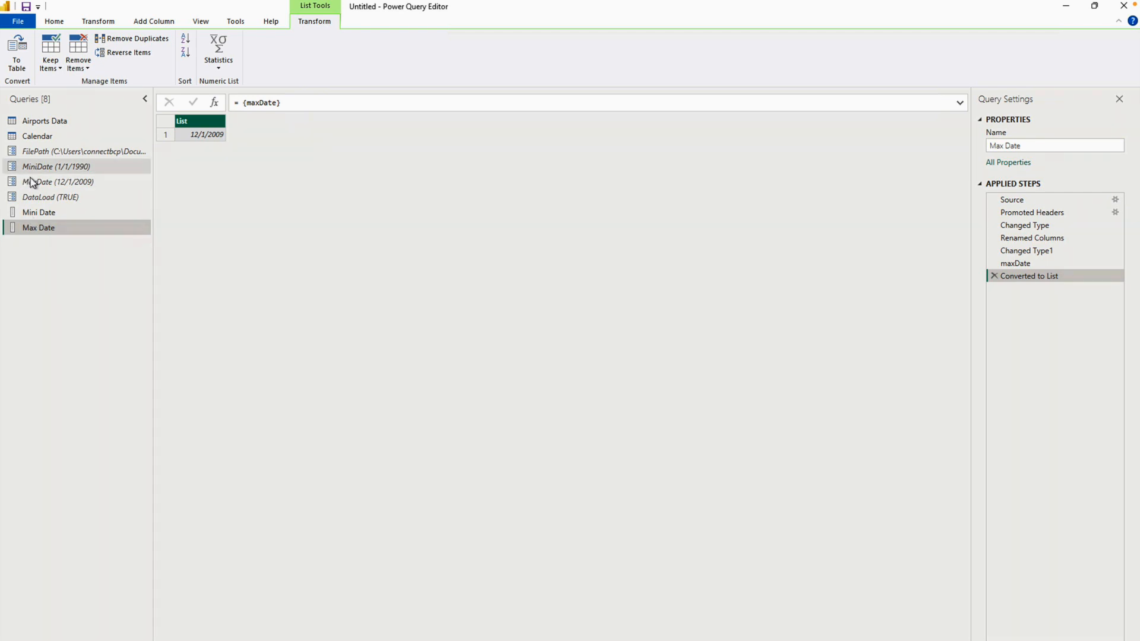
# - Set the MiniDate parameter's suggested values to Query, using the Mini Date query
pyautogui.click(55, 22)
pyautogui.click(214, 64)
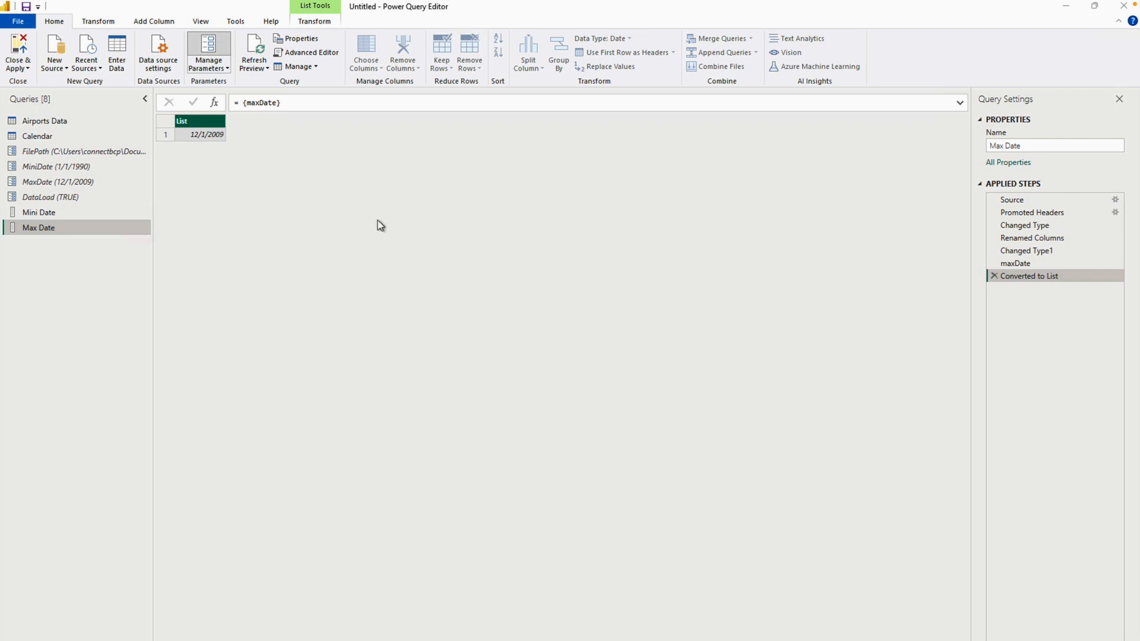
pyautogui.click(433, 209)
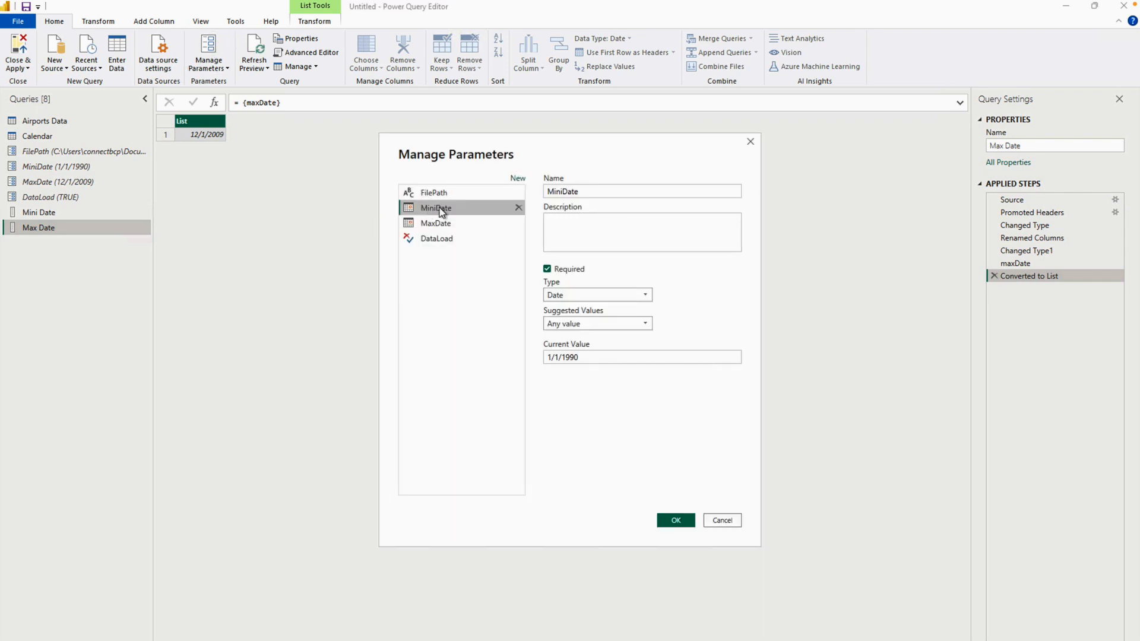
pyautogui.click(577, 323)
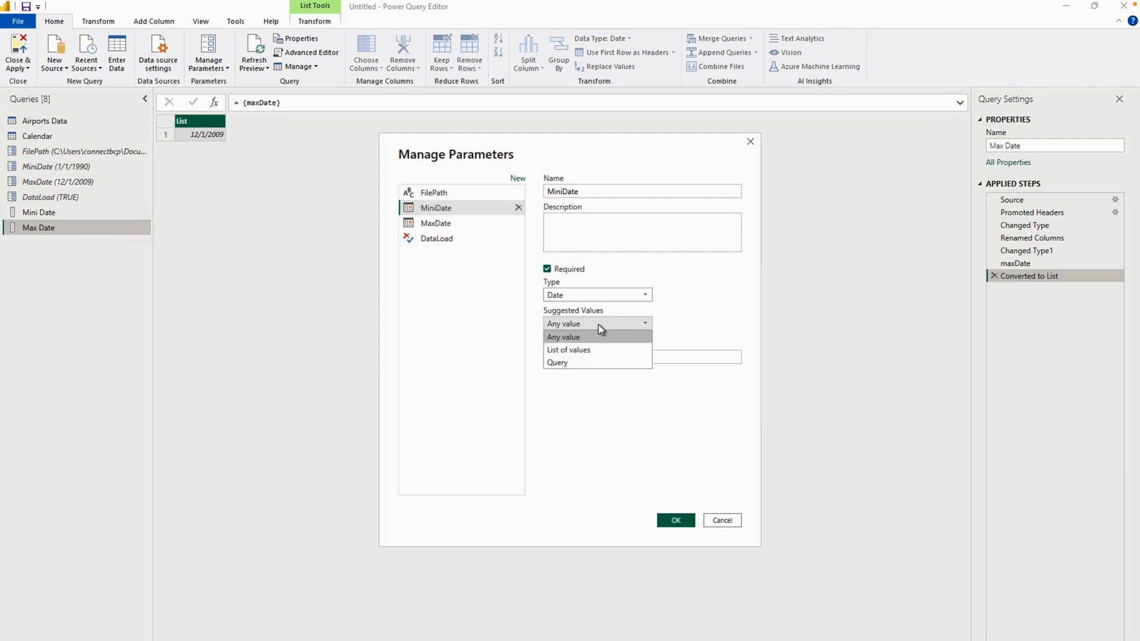
pyautogui.click(575, 362)
pyautogui.click(630, 350)
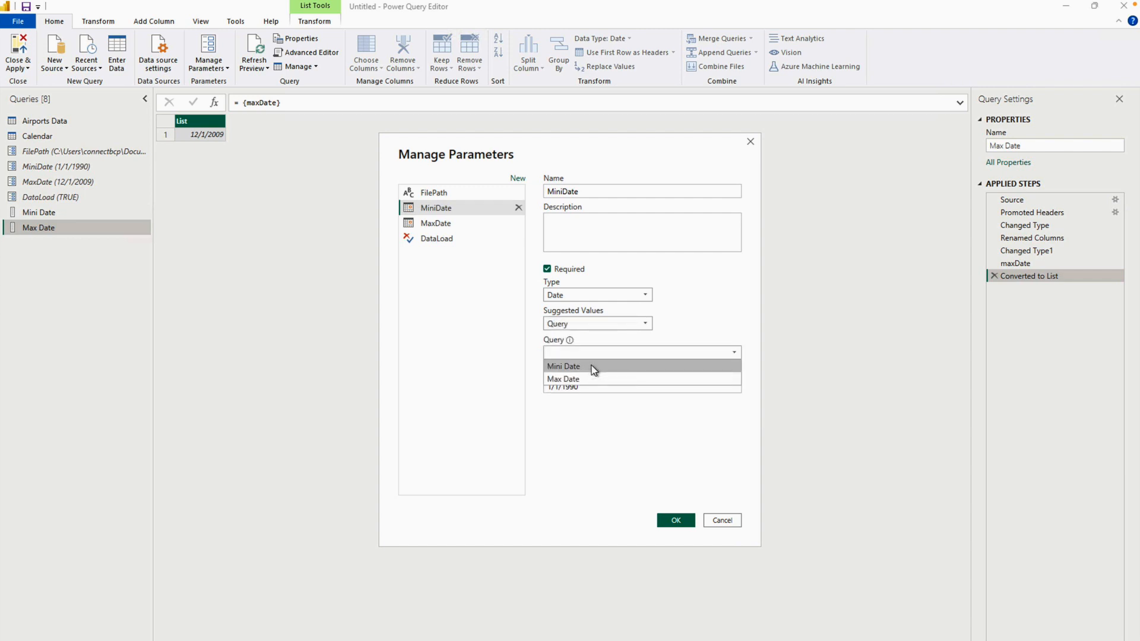
pyautogui.click(592, 366)
# - Set the MaxDate parameter's suggested values to Query with the Max Date query, and save the parameters
pyautogui.click(433, 228)
pyautogui.click(567, 324)
pyautogui.click(572, 363)
pyautogui.click(605, 352)
pyautogui.click(575, 376)
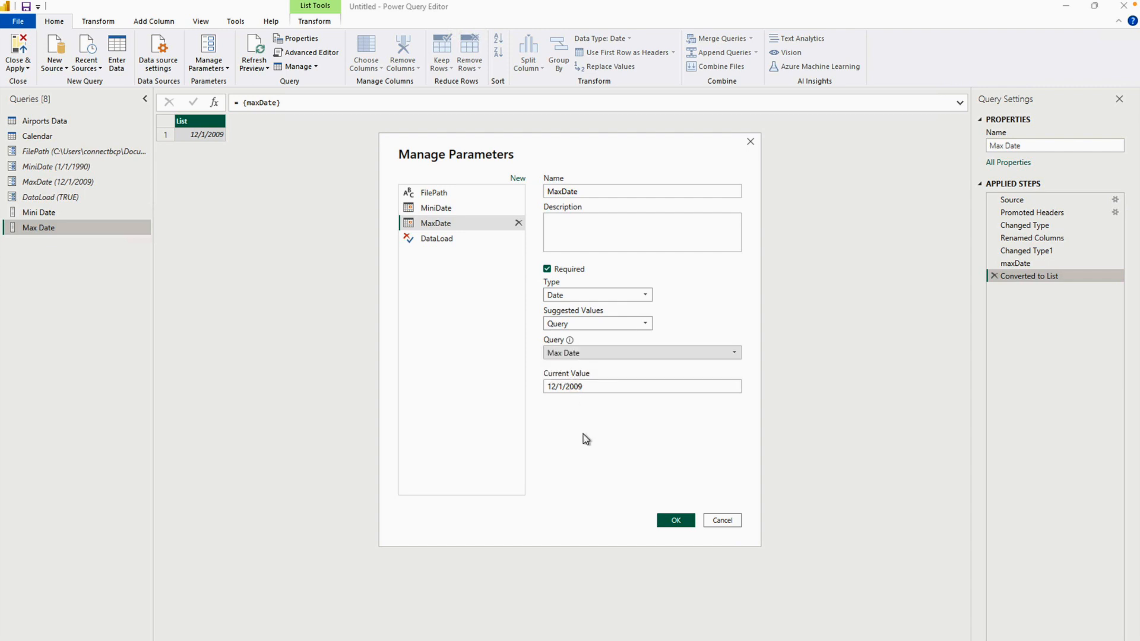
pyautogui.press('Return')
# - In the Calendar query's code, replace the FromDate expression #date(FromYear,1,1) with the MiniDate parameter
pyautogui.click(58, 137)
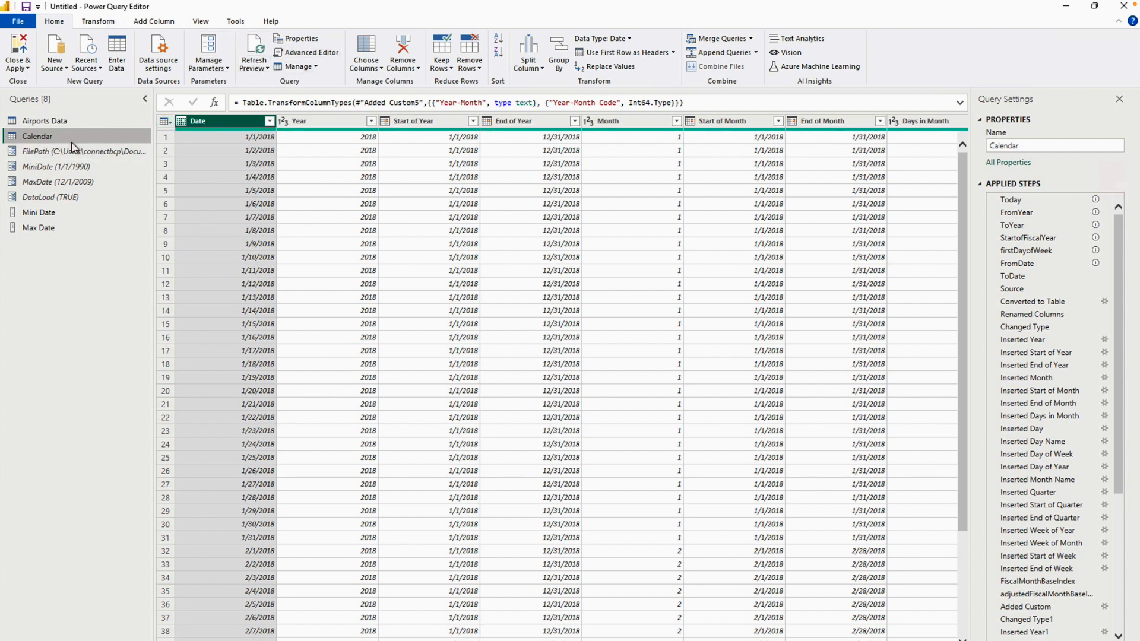
pyautogui.click(305, 54)
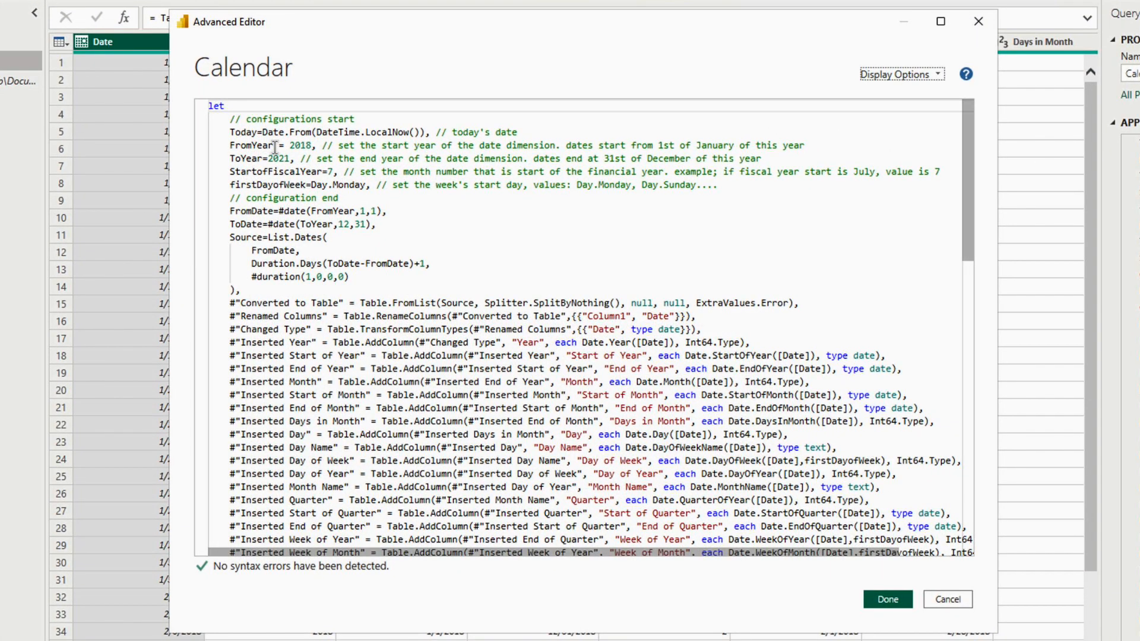
pyautogui.moveTo(290, 145)
pyautogui.mouseDown()
pyautogui.moveTo(309, 145)
pyautogui.moveTo(278, 159)
pyautogui.moveTo(291, 159)
pyautogui.mouseUp()
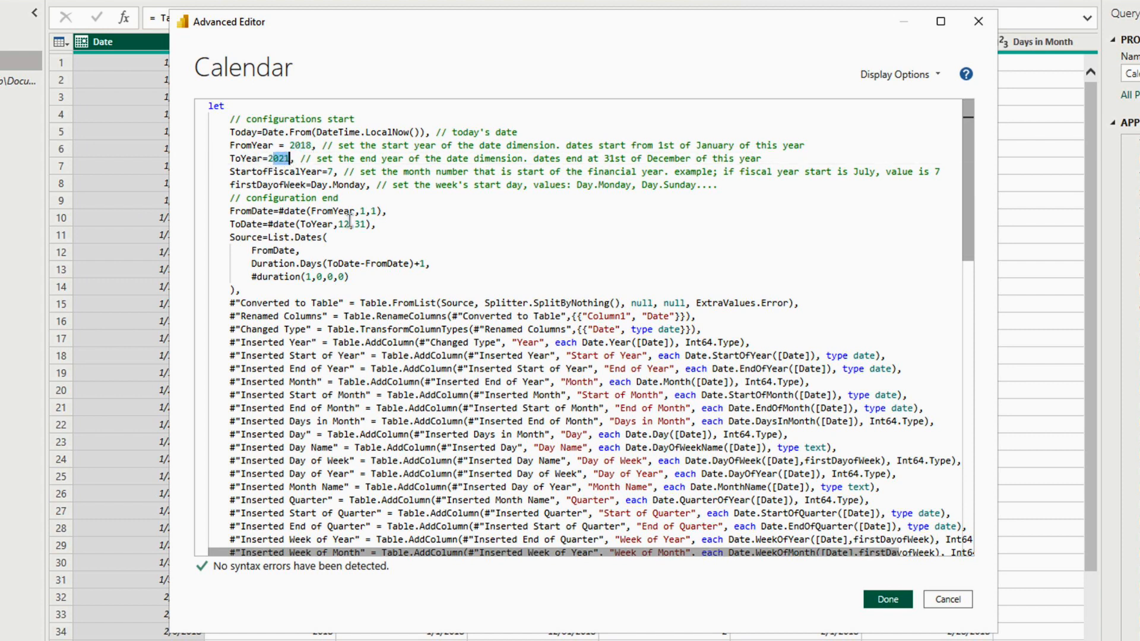
pyautogui.moveTo(382, 211); pyautogui.dragTo(279, 209)
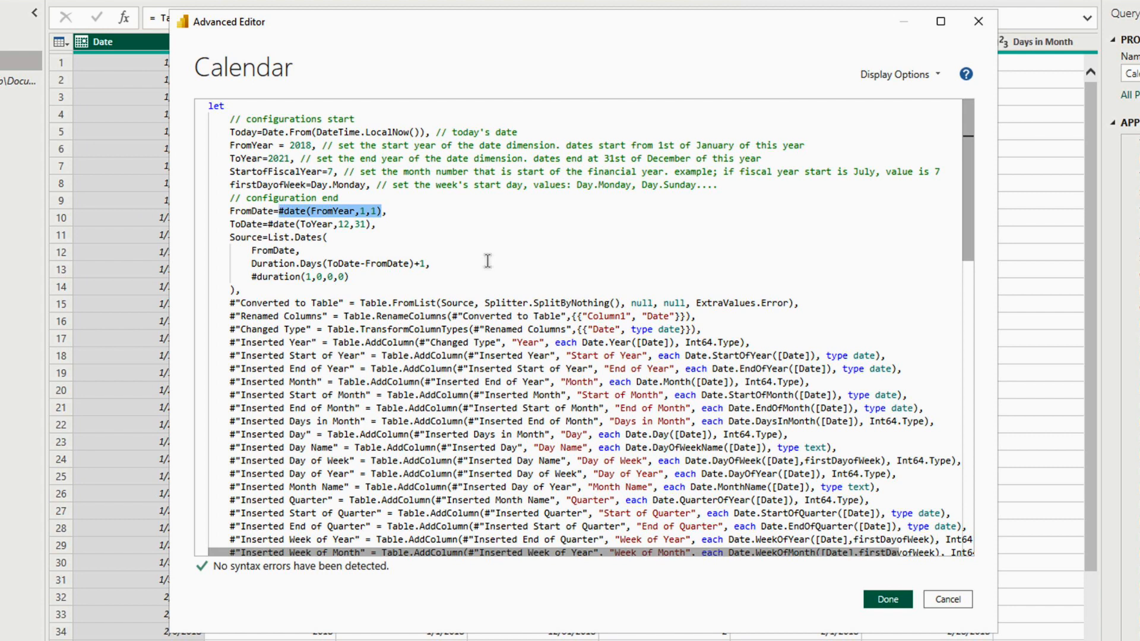
pyautogui.press('Delete')
pyautogui.write('MinDate,')
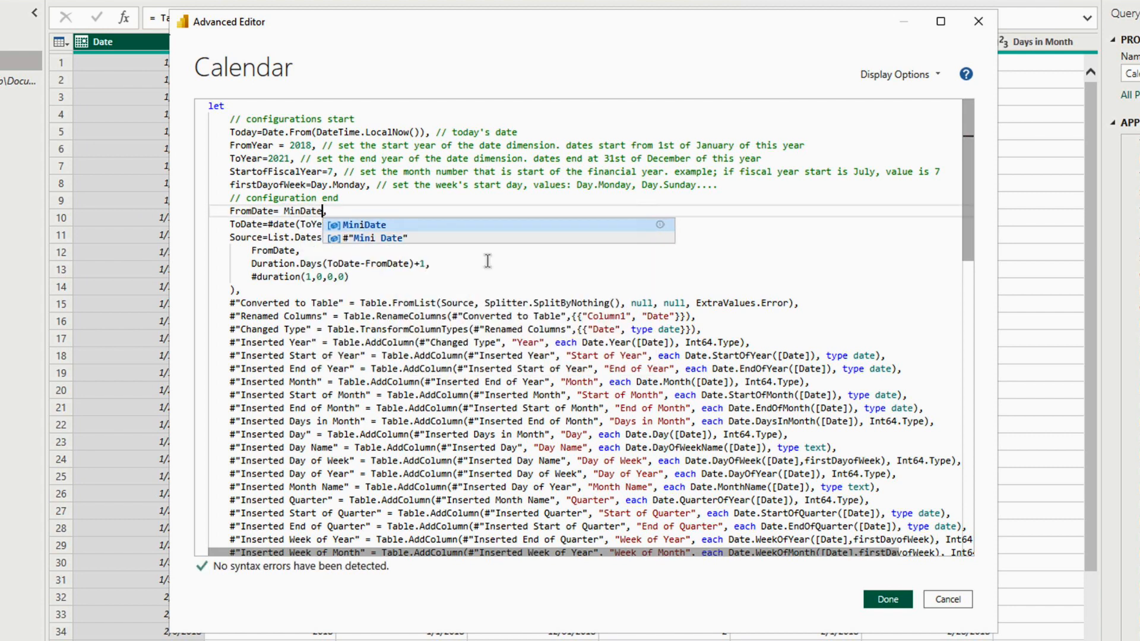
pyautogui.click(365, 225)
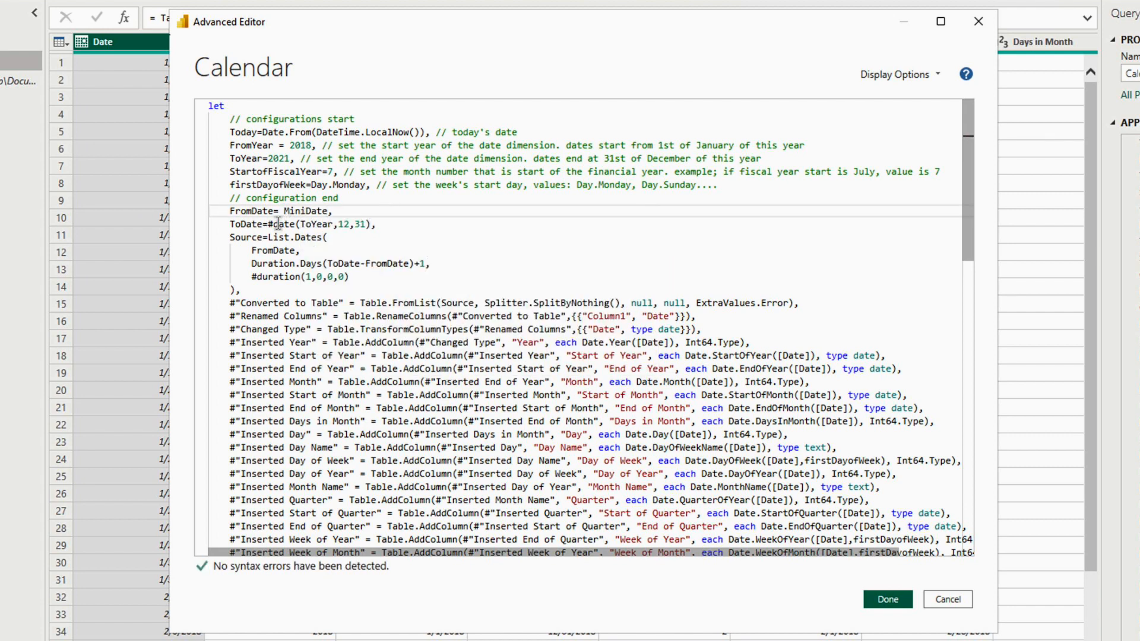
# - Replace the ToDate expression #date(ToYear,12,31) with the MaxDate parameter in the Calendar query's code, and apply the code
pyautogui.moveTo(268, 224); pyautogui.dragTo(373, 226)
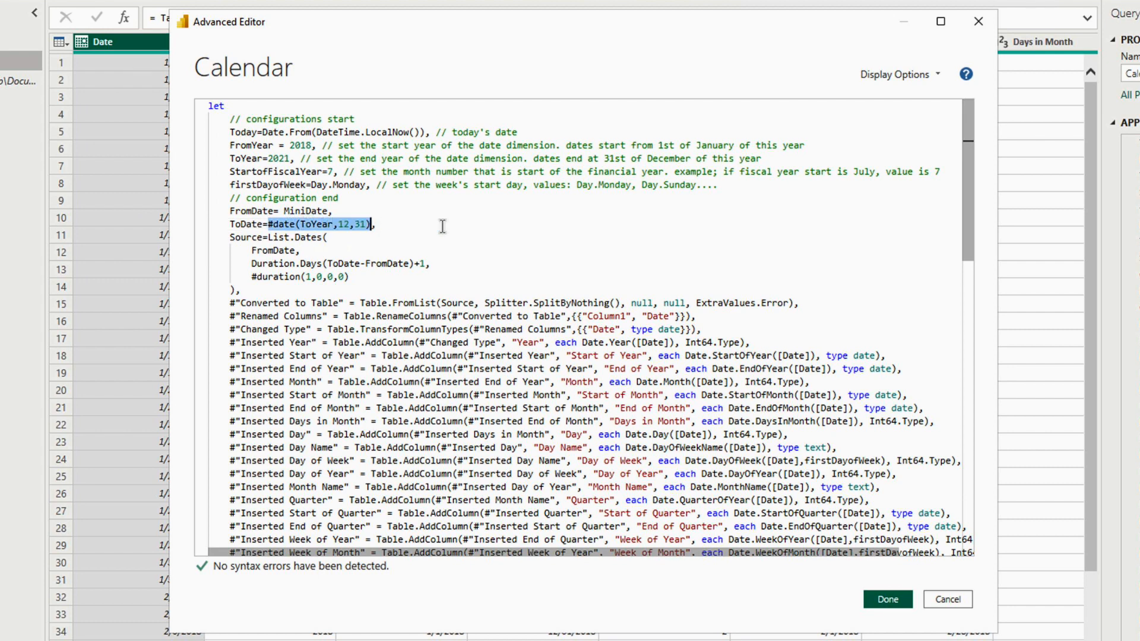
pyautogui.write('MaxD,')
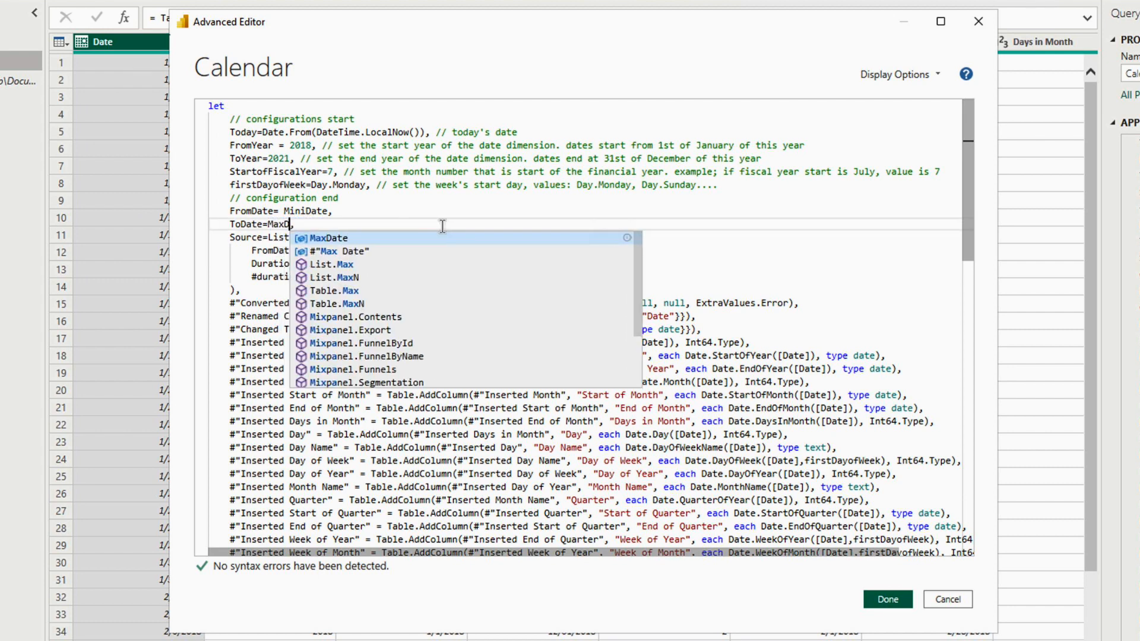
pyautogui.click(326, 238)
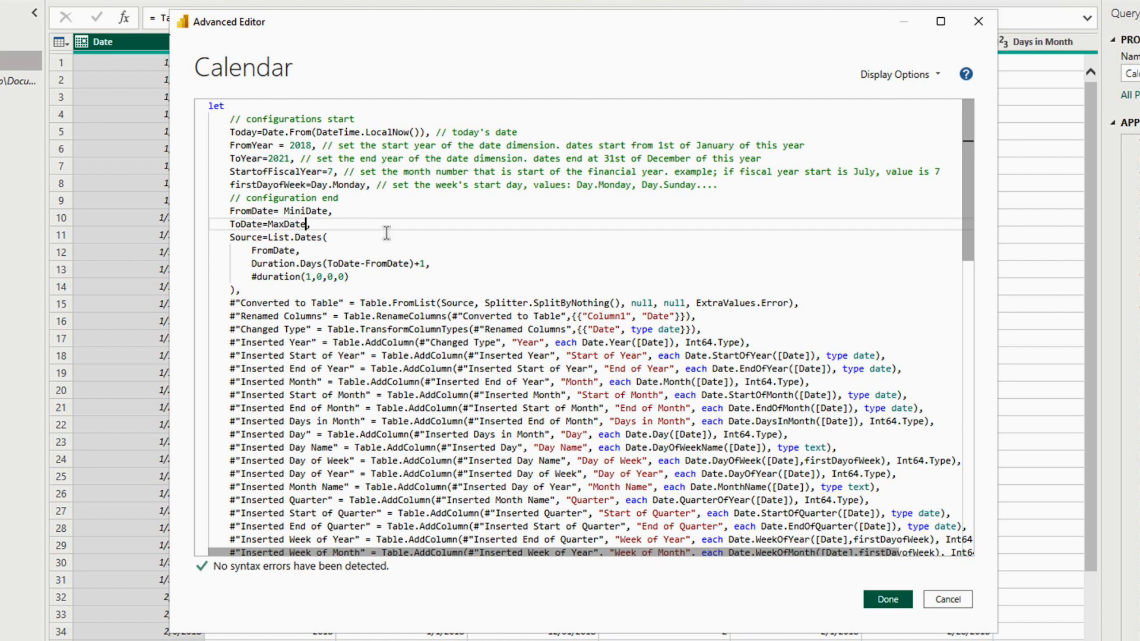
pyautogui.click(888, 599)
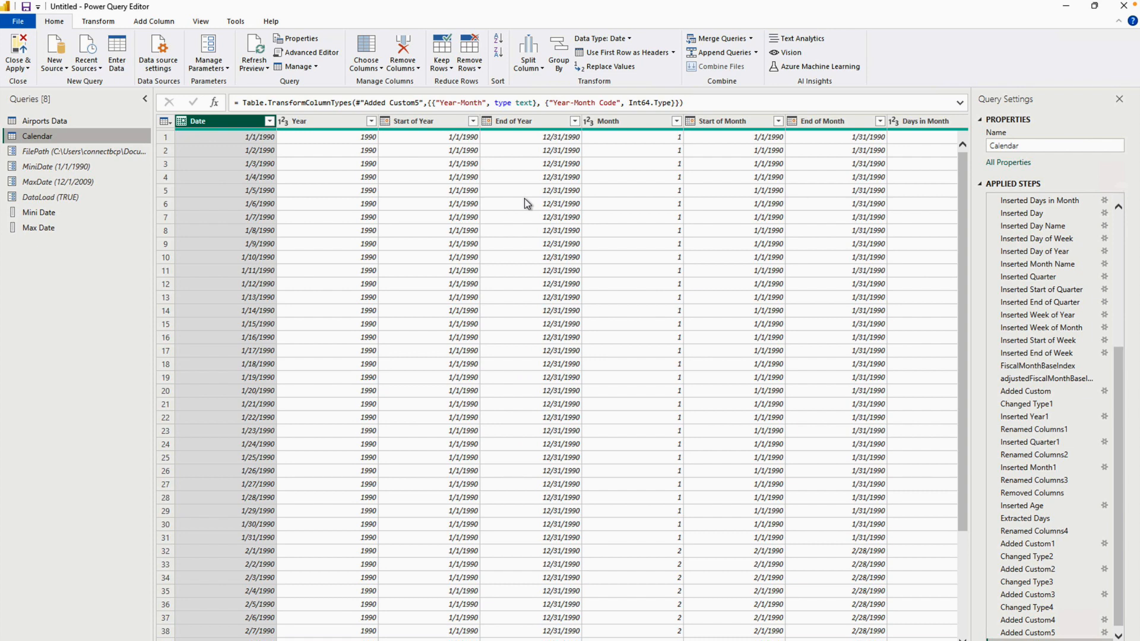
# - Set the DataLoad parameter's current value to True and save the parameters
pyautogui.click(71, 198)
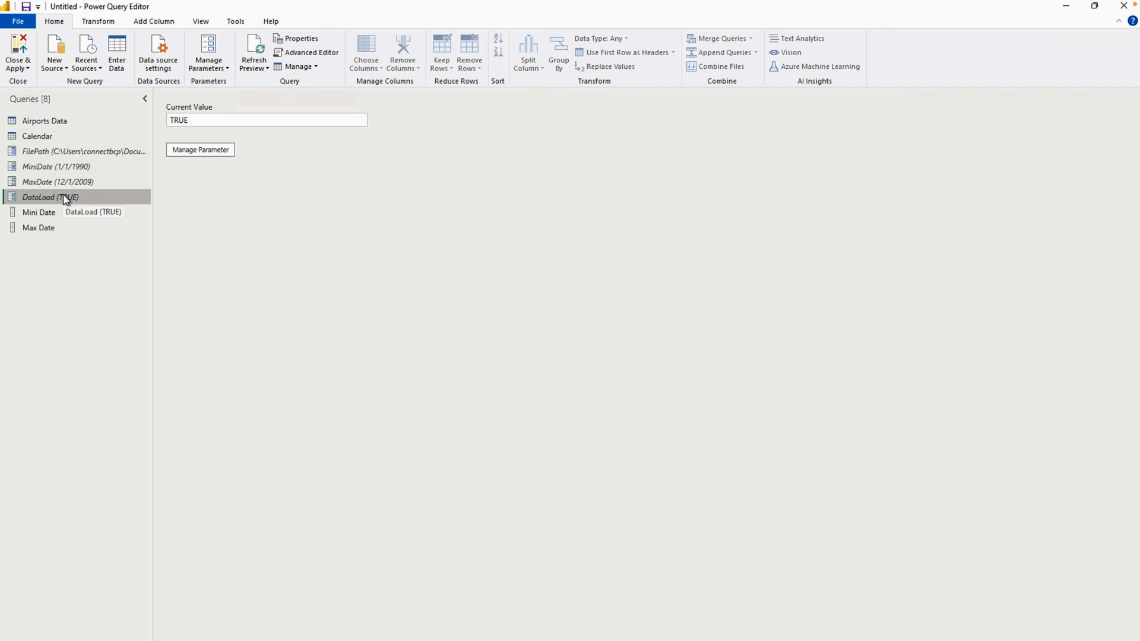
pyautogui.click(217, 67)
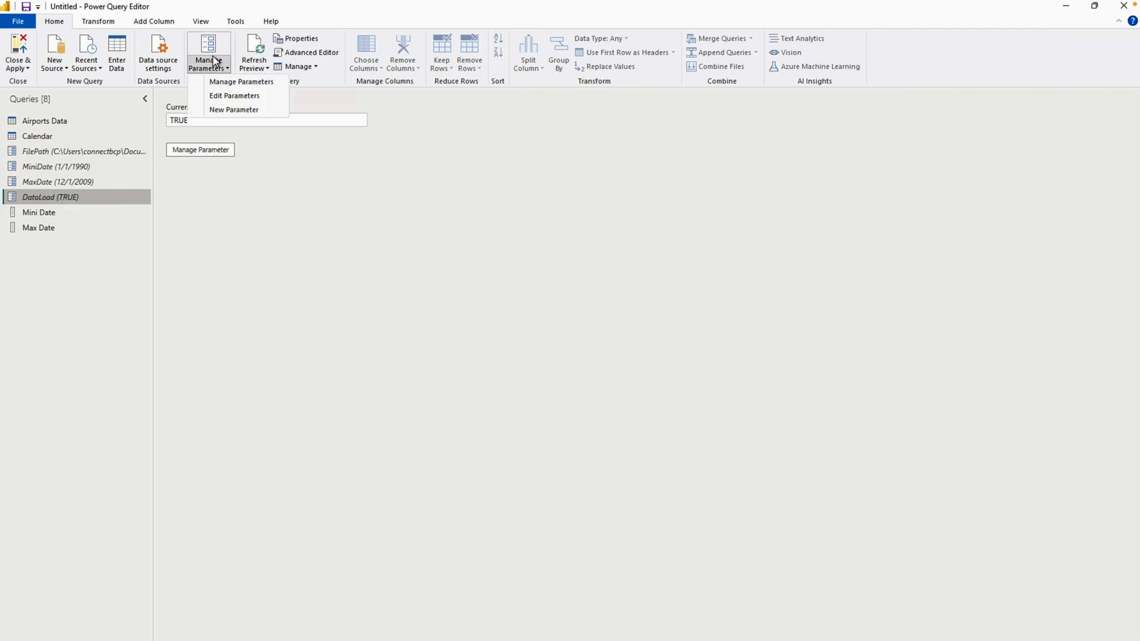
pyautogui.click(229, 82)
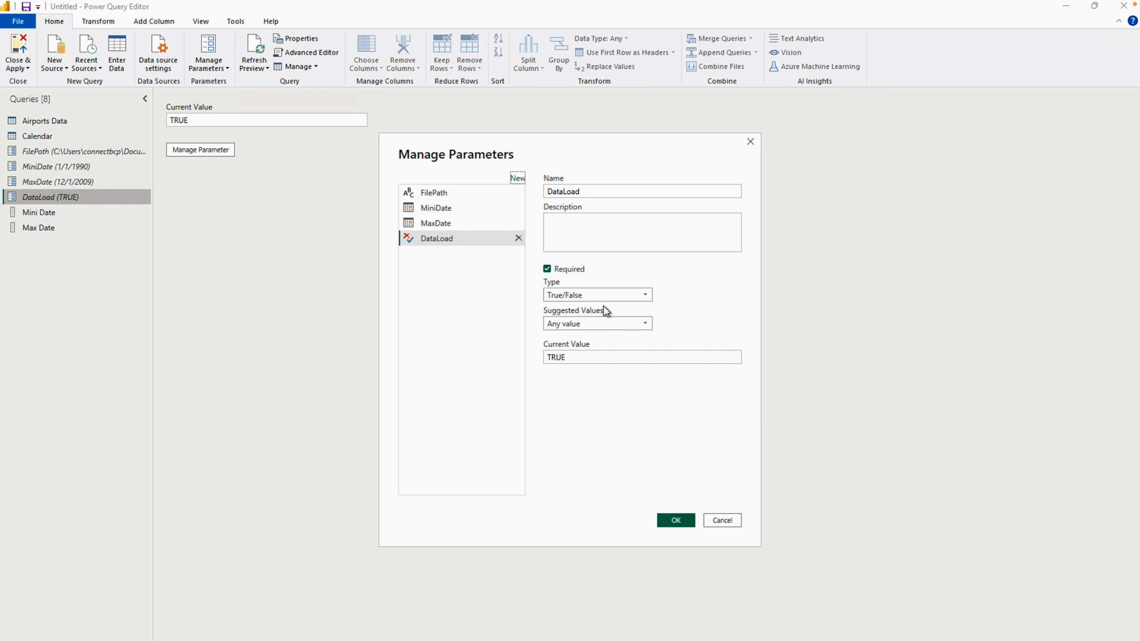
pyautogui.moveTo(569, 357); pyautogui.dragTo(530, 361)
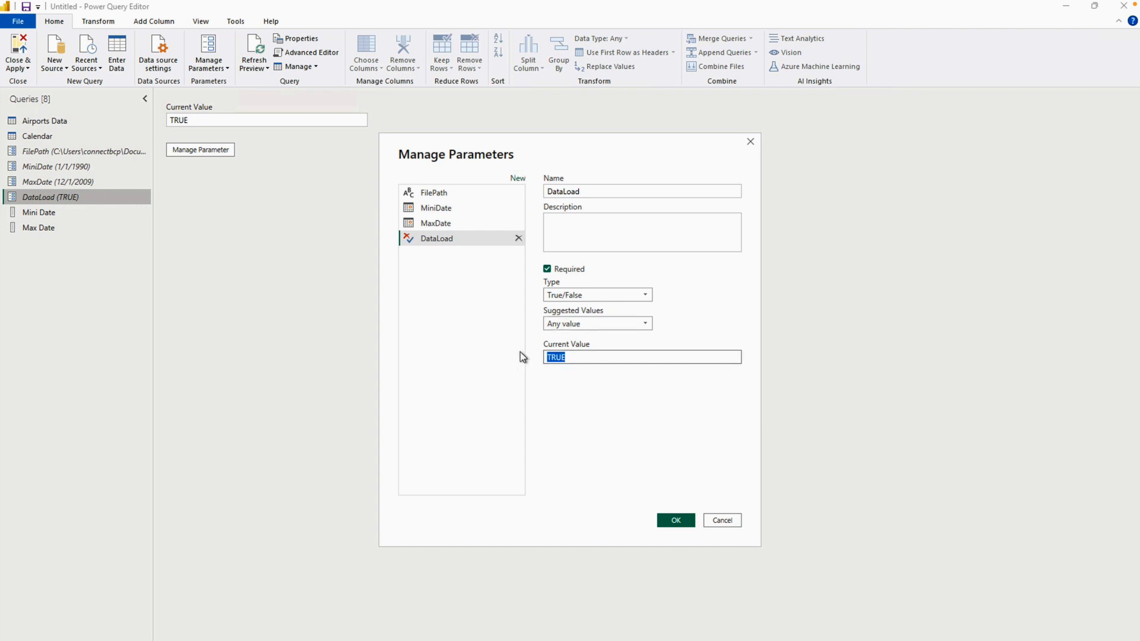
pyautogui.write('True')
pyautogui.click(687, 522)
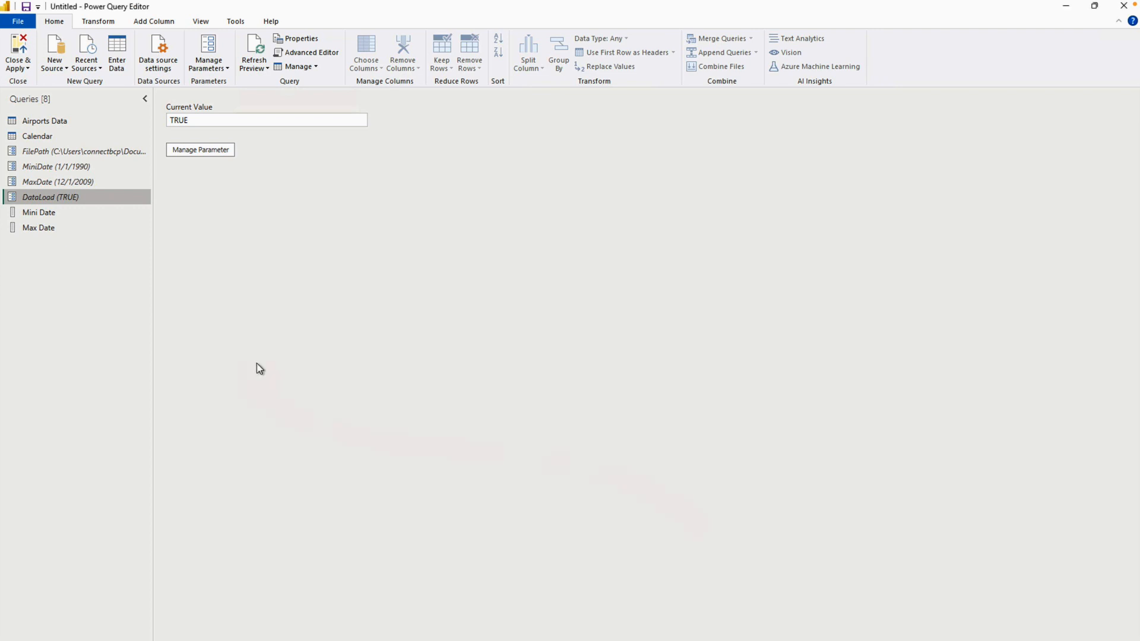
# - Insert a custom step directly after the first Changed Type step of the Airports Data query
pyautogui.click(52, 121)
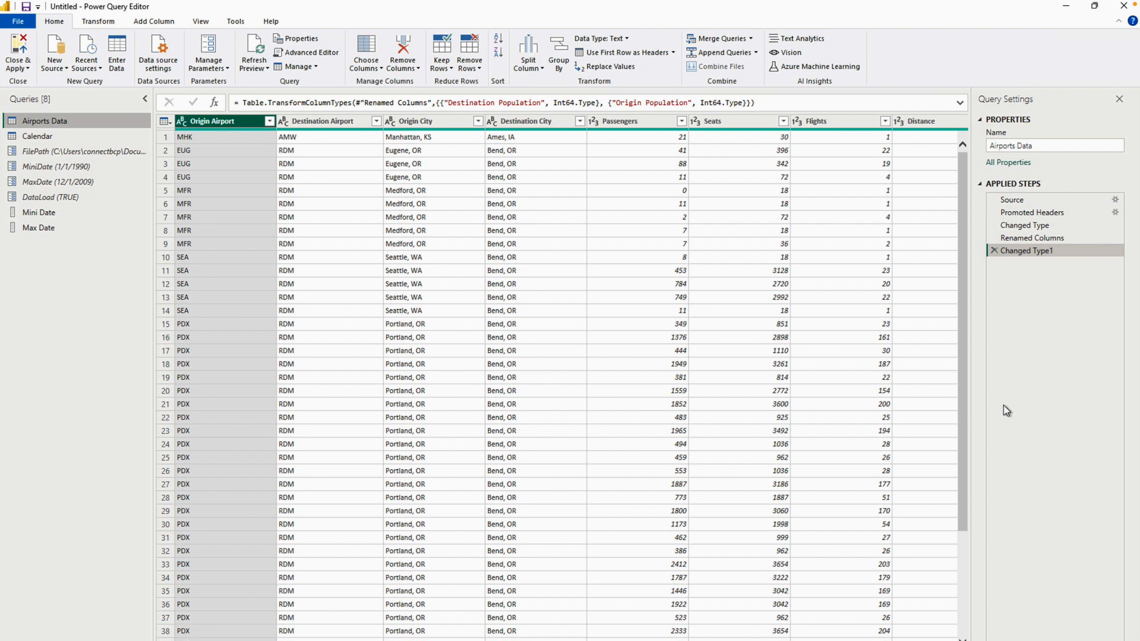
pyautogui.click(1044, 227)
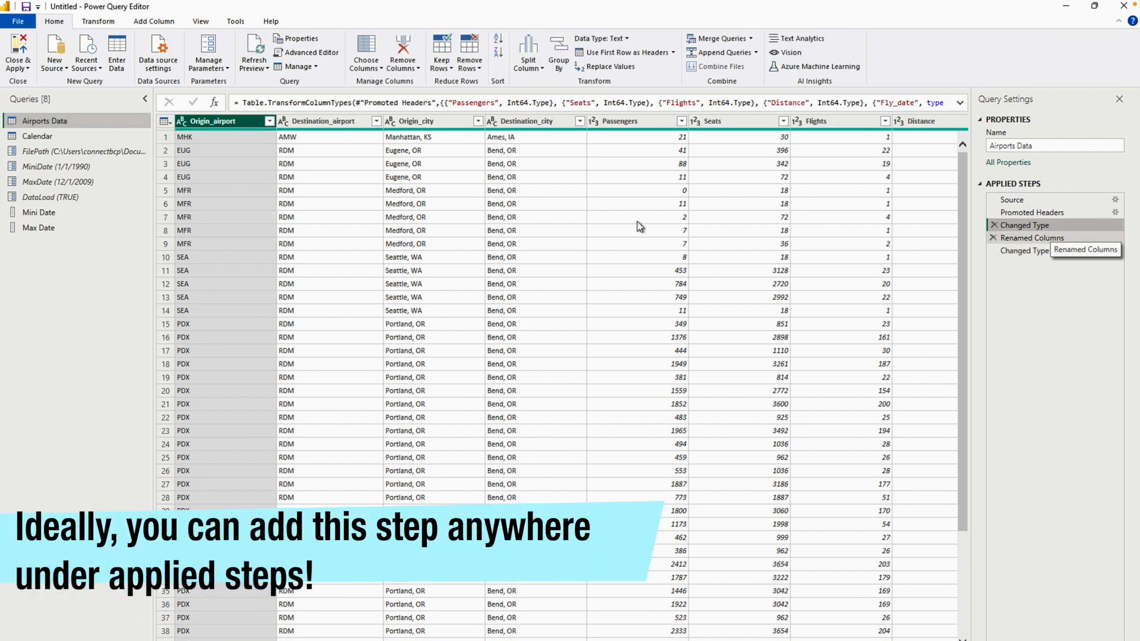
pyautogui.click(214, 103)
pyautogui.click(628, 372)
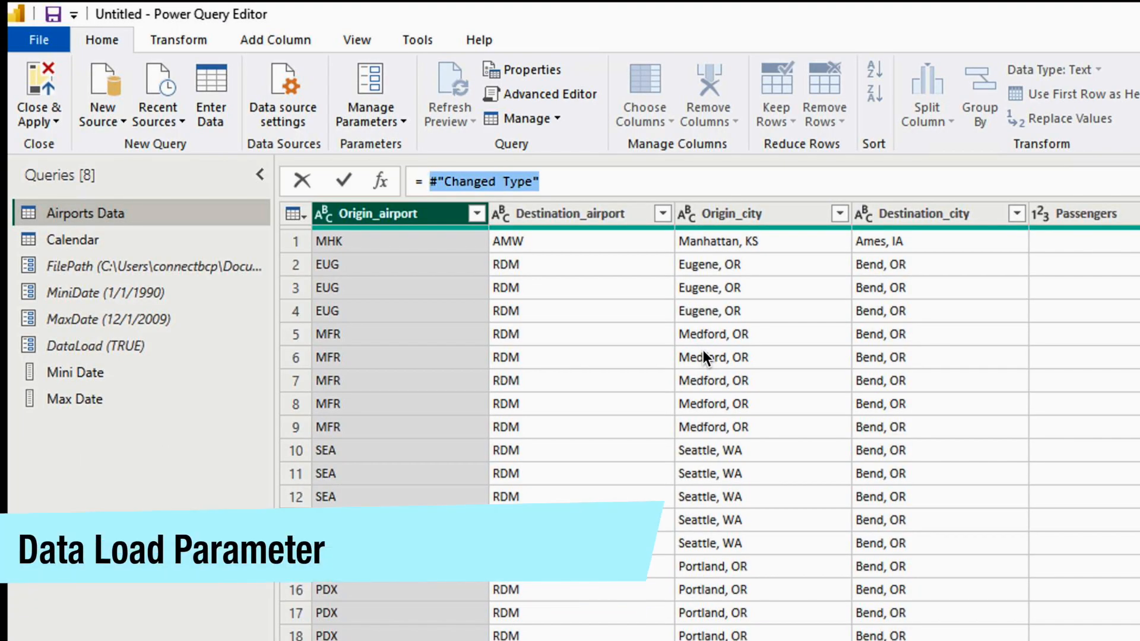
# - Replace the custom step's formula with the start of a Table.Range function call
pyautogui.write('Table.')
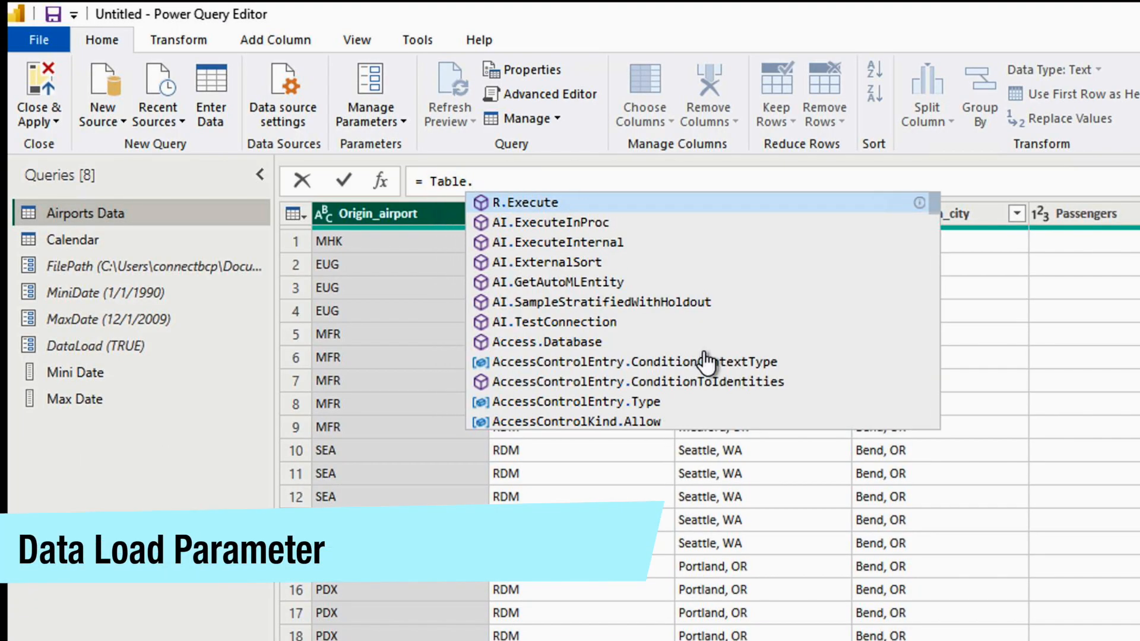
pyautogui.write('ran')
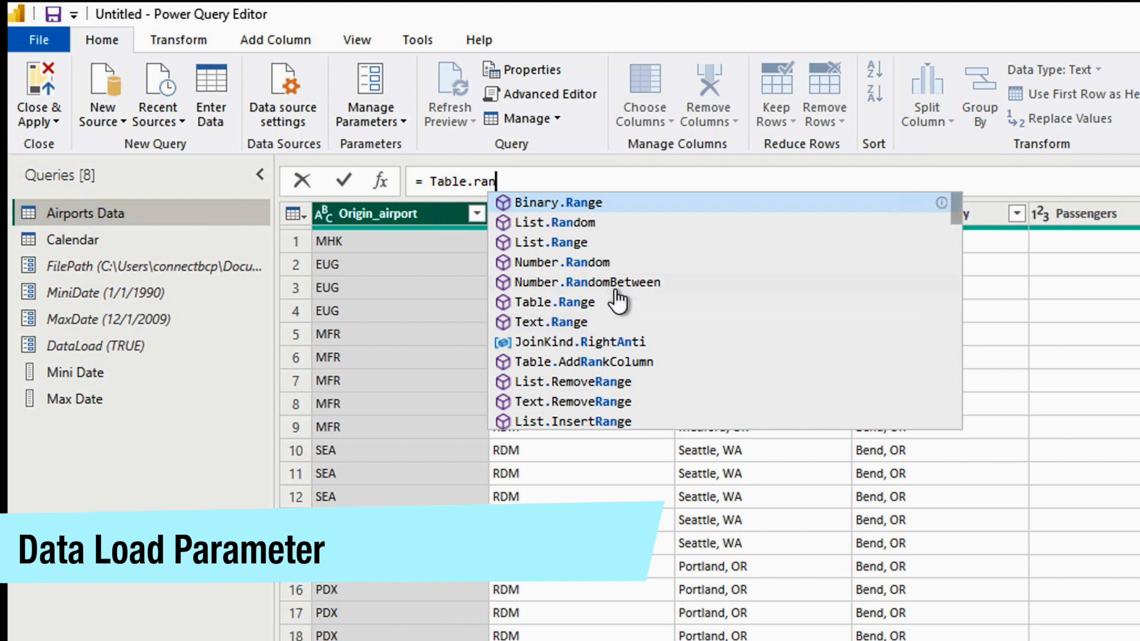
pyautogui.click(579, 301)
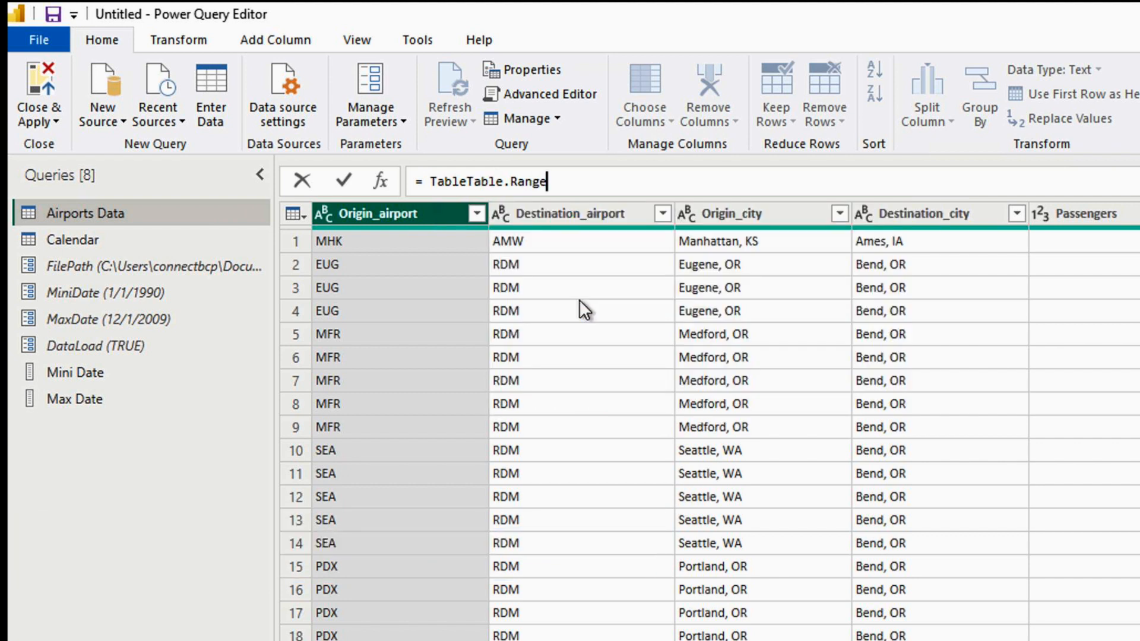
pyautogui.click(469, 182)
pyautogui.press('BackSpace')
pyautogui.press('BackSpace')
pyautogui.press('BackSpace')
pyautogui.press('BackSpace')
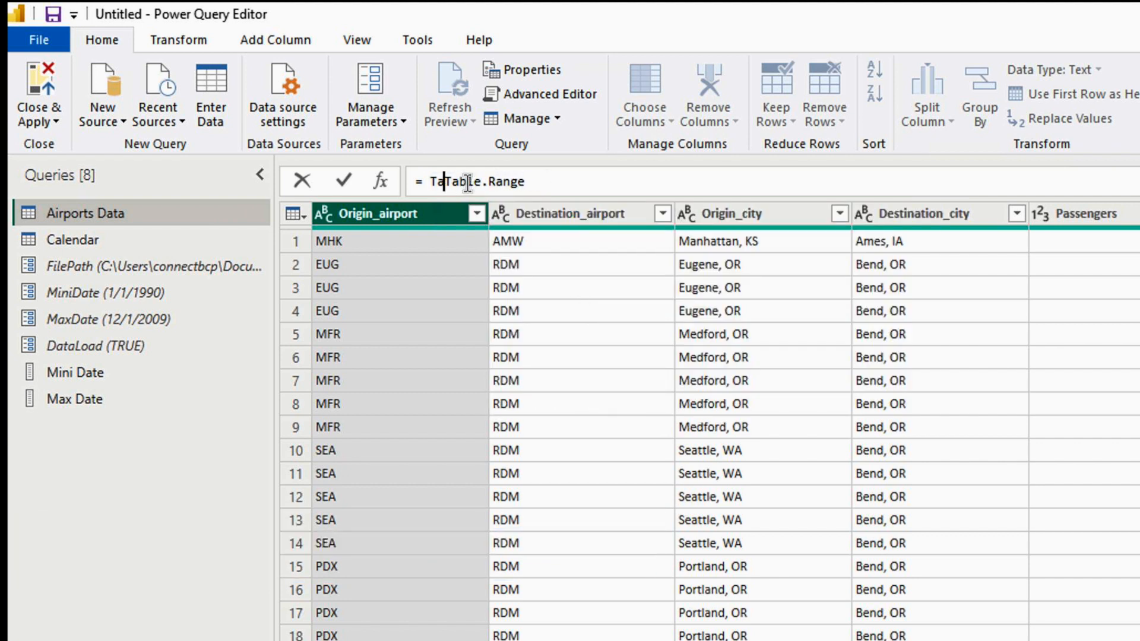
pyautogui.press('BackSpace')
pyautogui.hotkey('shift', 'End')
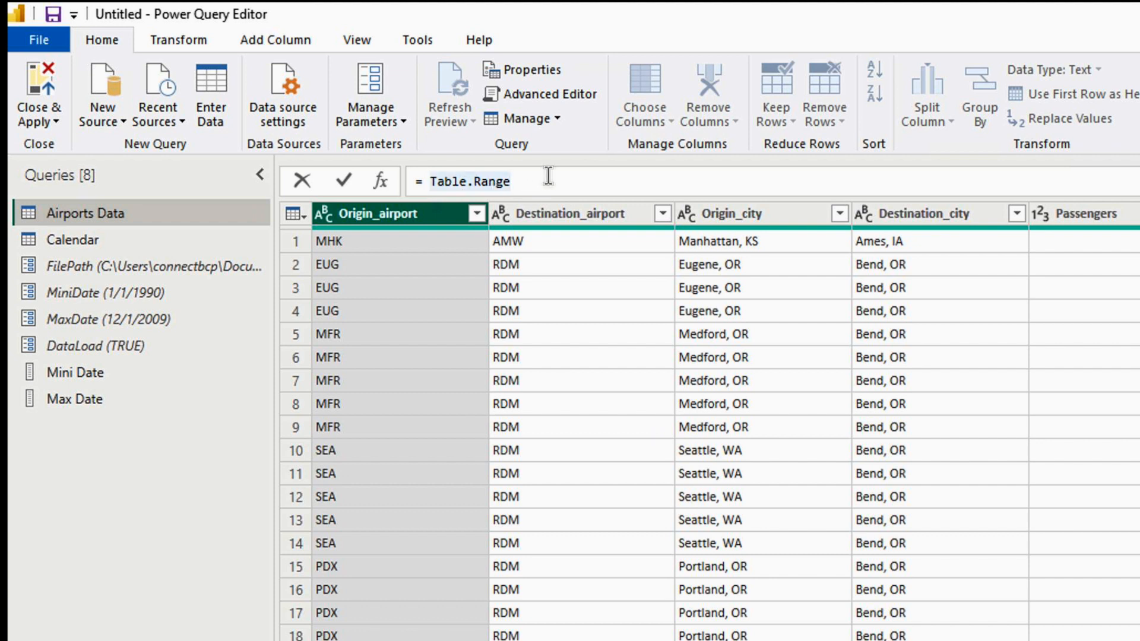
pyautogui.press('End')
pyautogui.write('(')
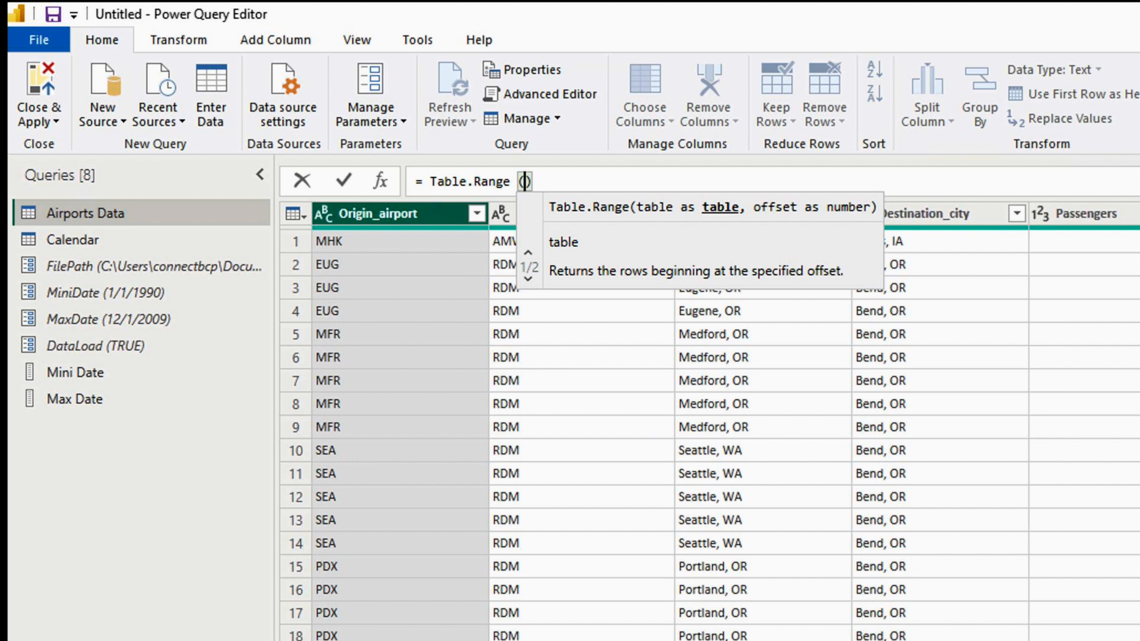
# - Give Table.Range the #"Changed Type" step as its table and 0 as its offset
pyautogui.write('#')
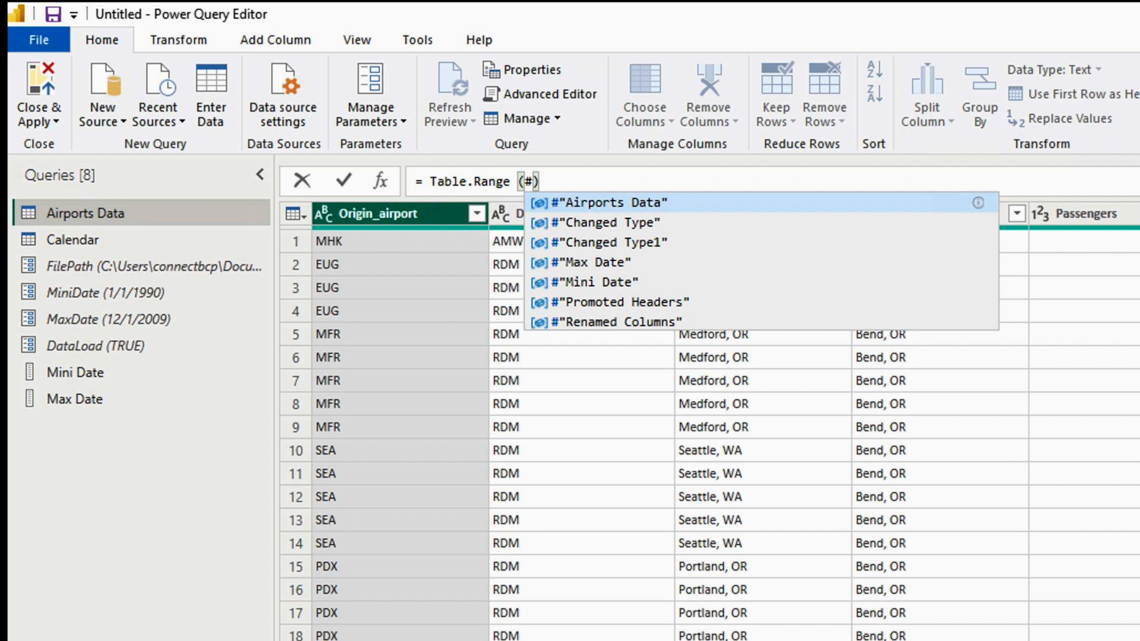
pyautogui.click(618, 224)
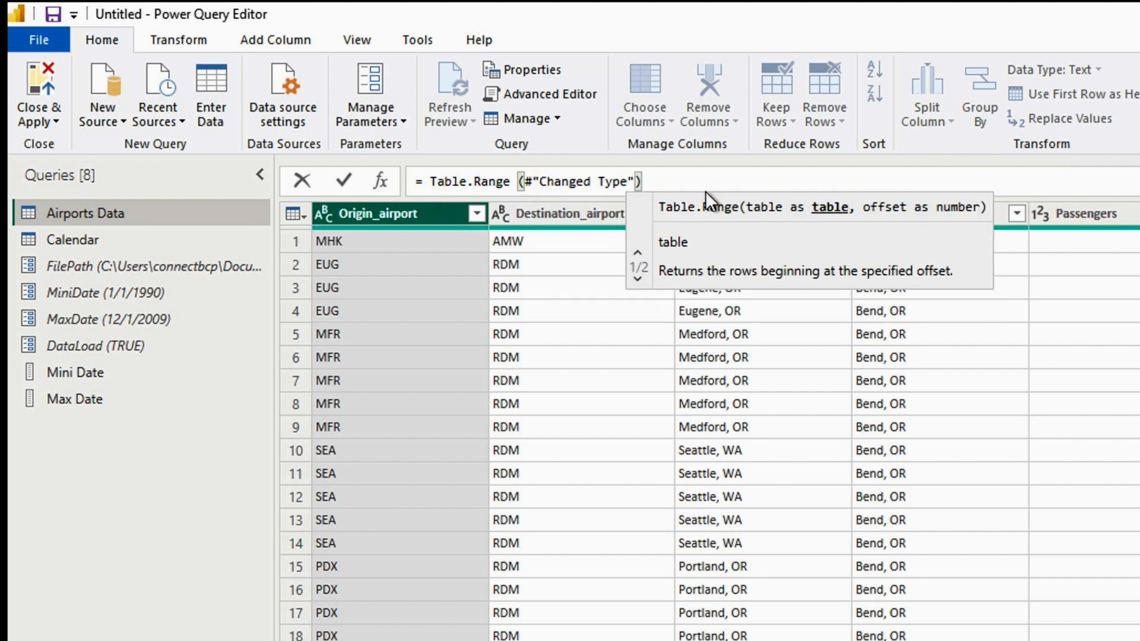
pyautogui.write(',0,')
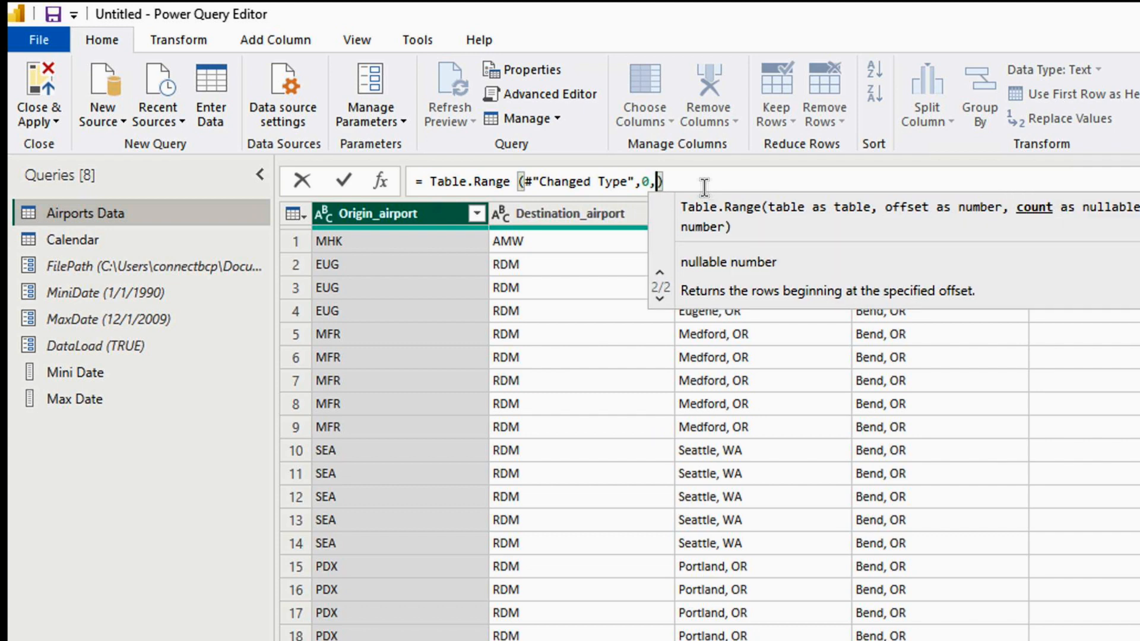
# - Begin the row count argument of Table.Range with the condition if DataLoad = true then
pyautogui.write(' if Datalo')
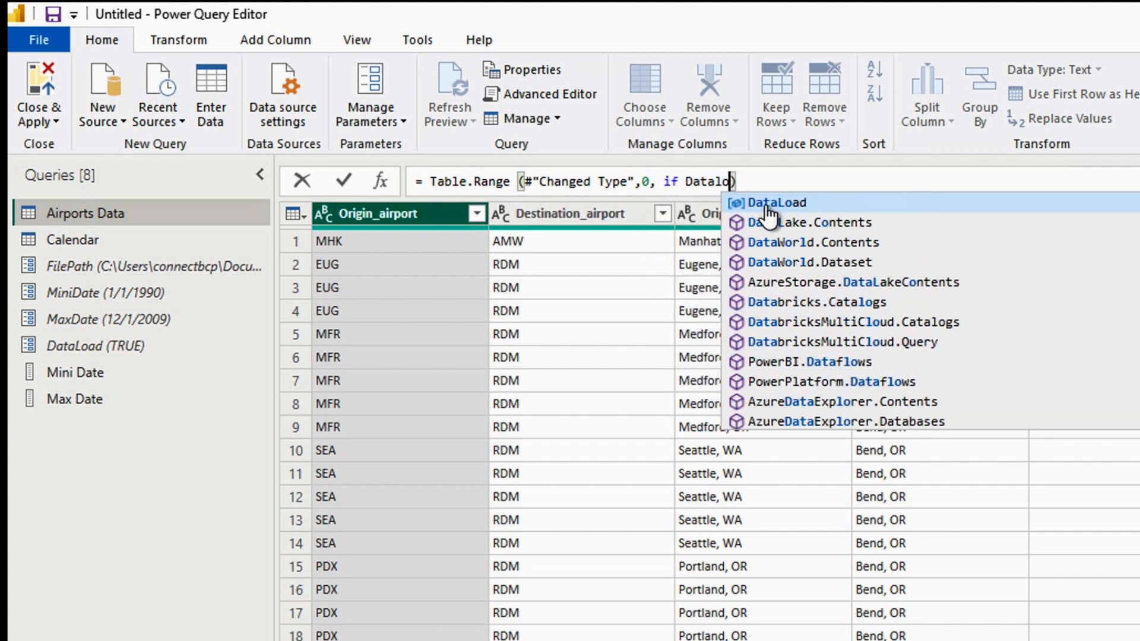
pyautogui.click(767, 204)
pyautogui.write('=')
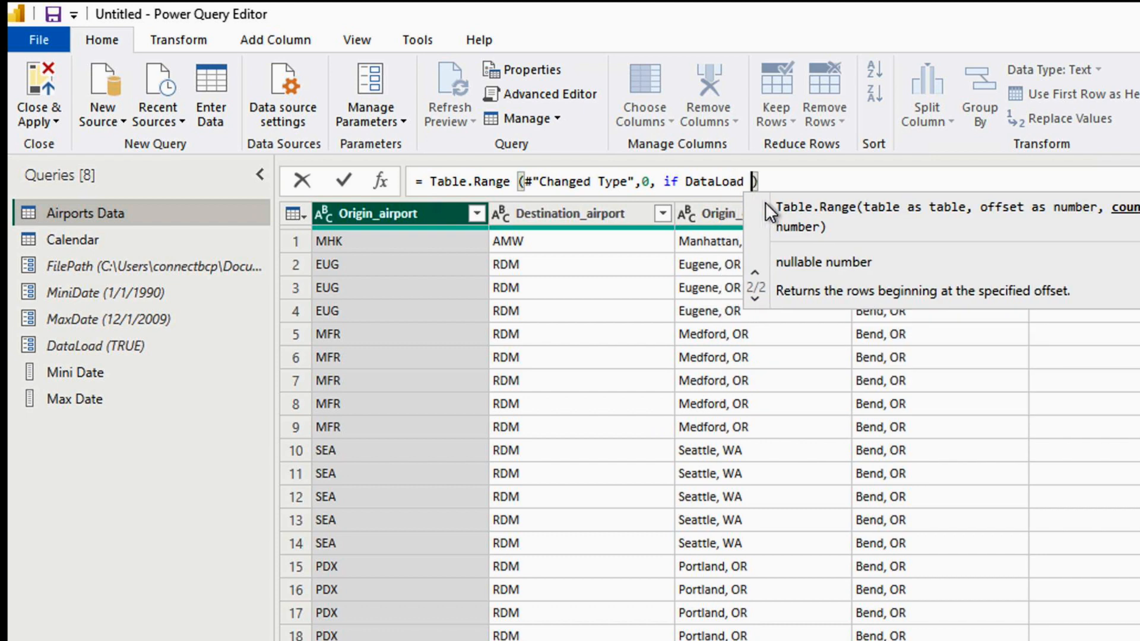
pyautogui.write(' ture')
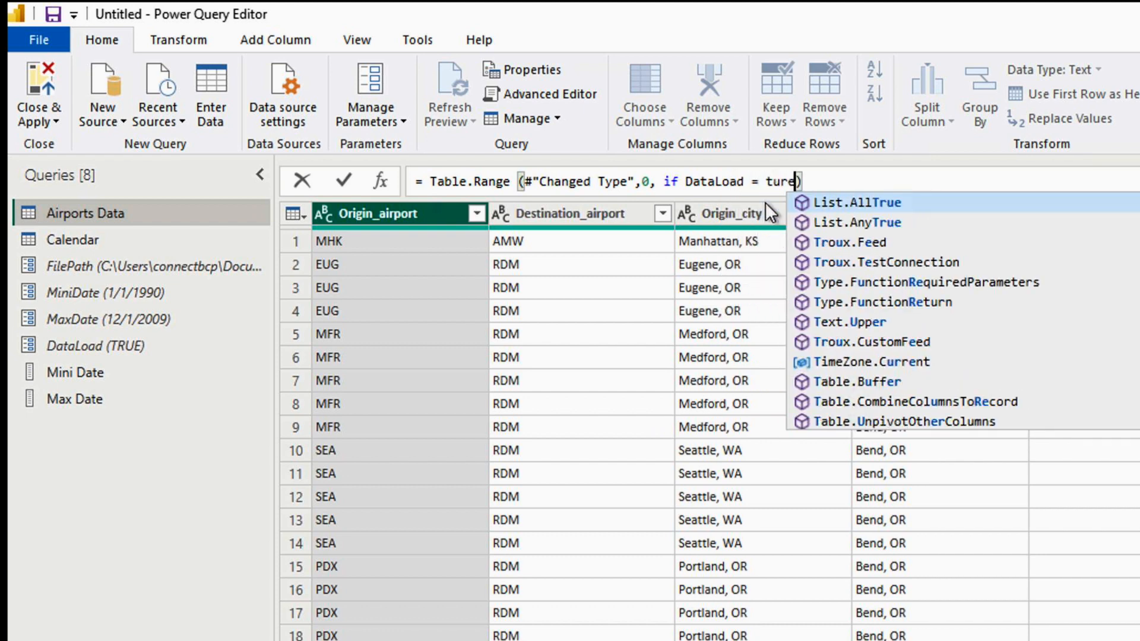
pyautogui.press('BackSpace')
pyautogui.press('BackSpace')
pyautogui.press('BackSpace')
pyautogui.write('rue')
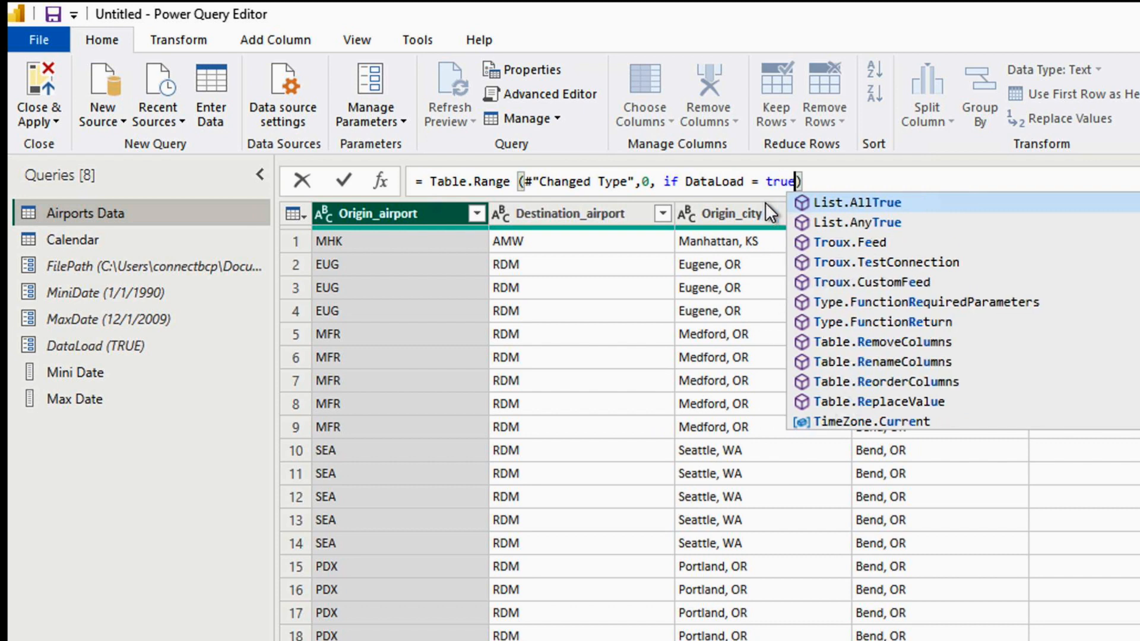
pyautogui.write(' then')
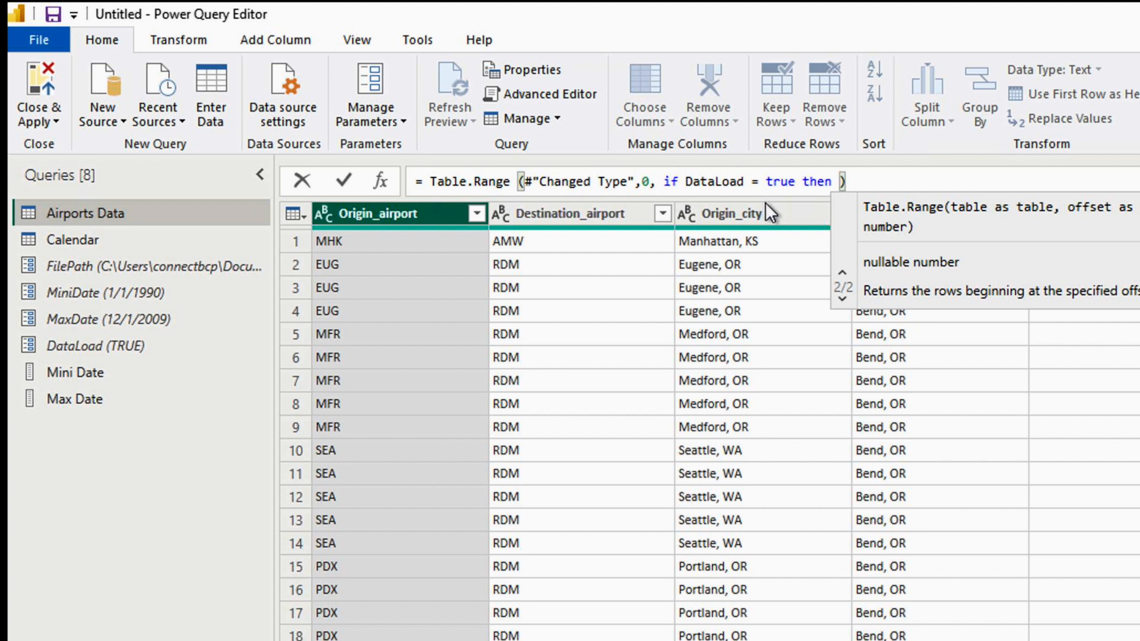
# - Complete the row count condition with 214748367 else 0, and commit the custom step's formula
pyautogui.write('21')
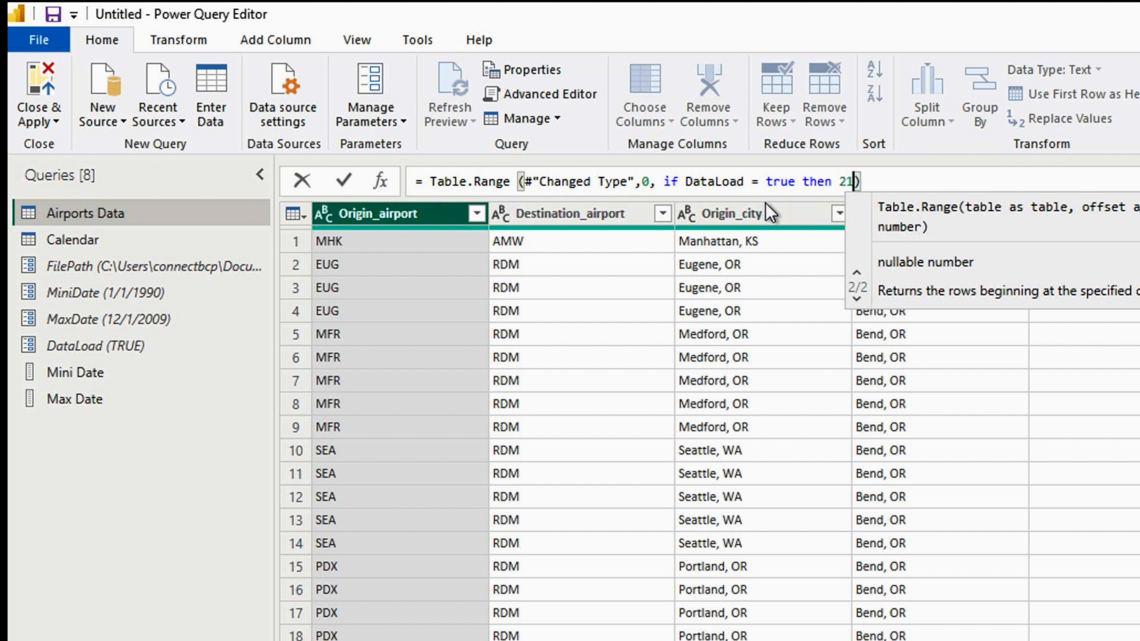
pyautogui.write('4')
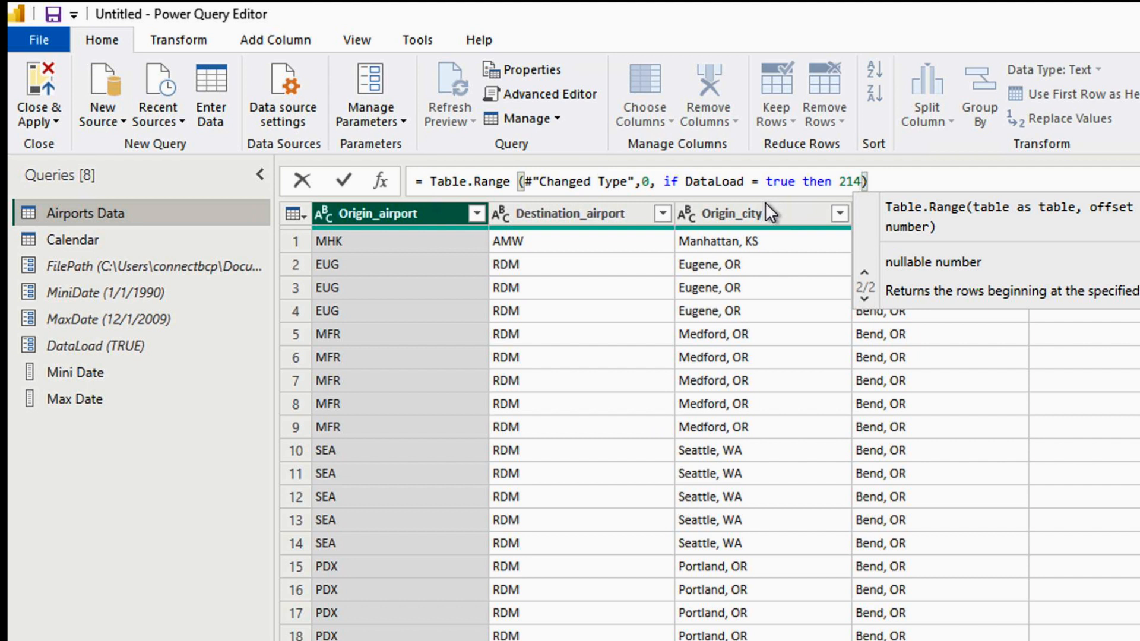
pyautogui.write('7483')
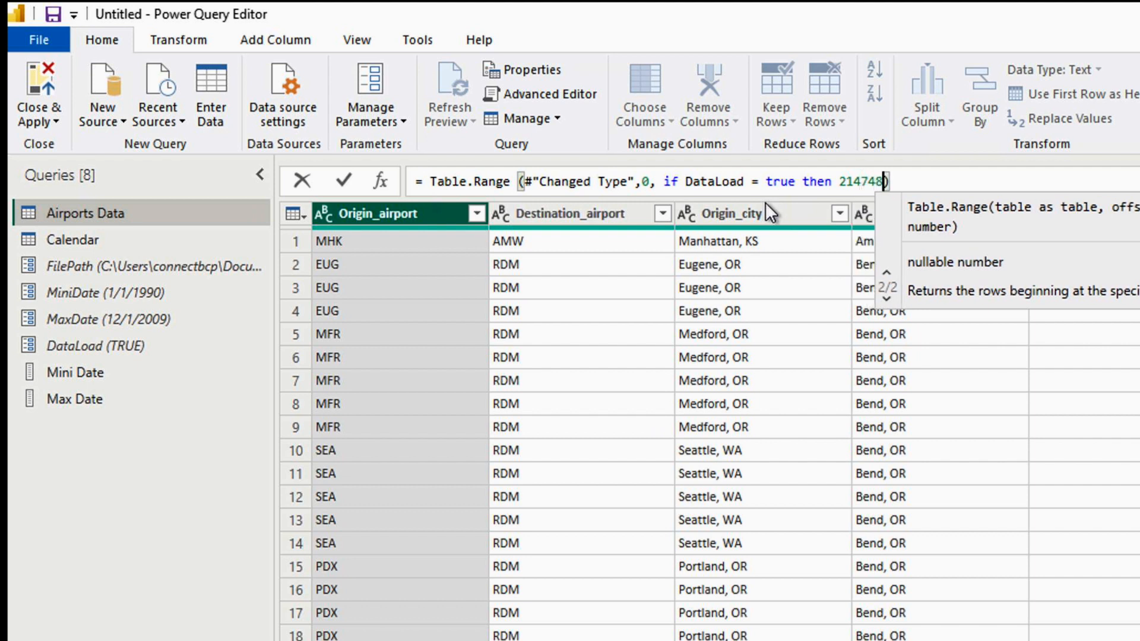
pyautogui.write('67')
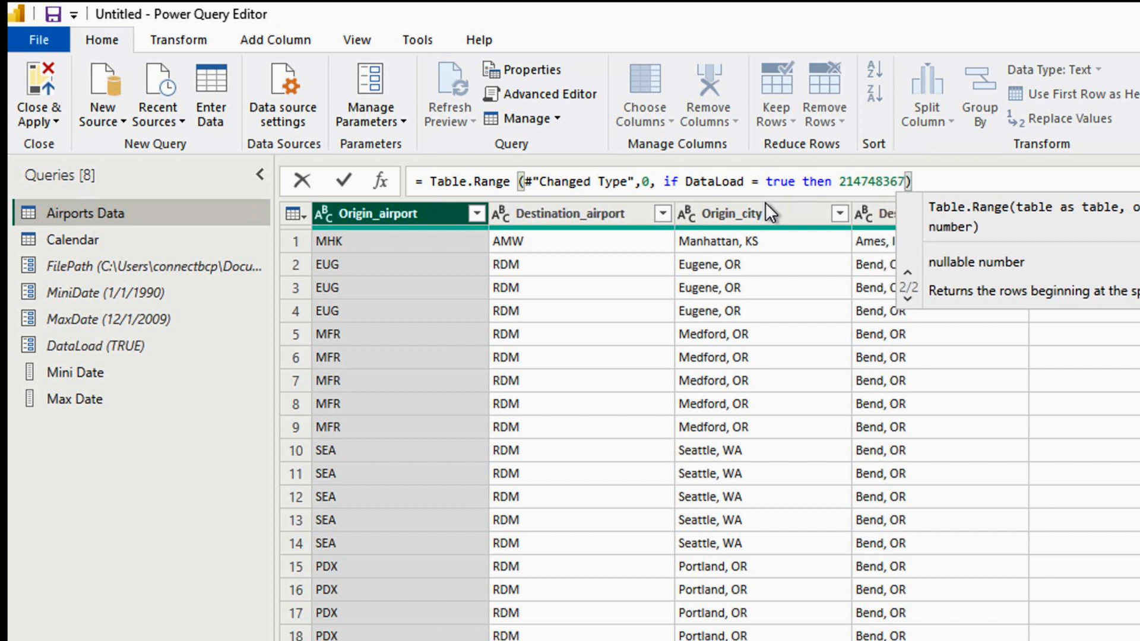
pyautogui.write(' else')
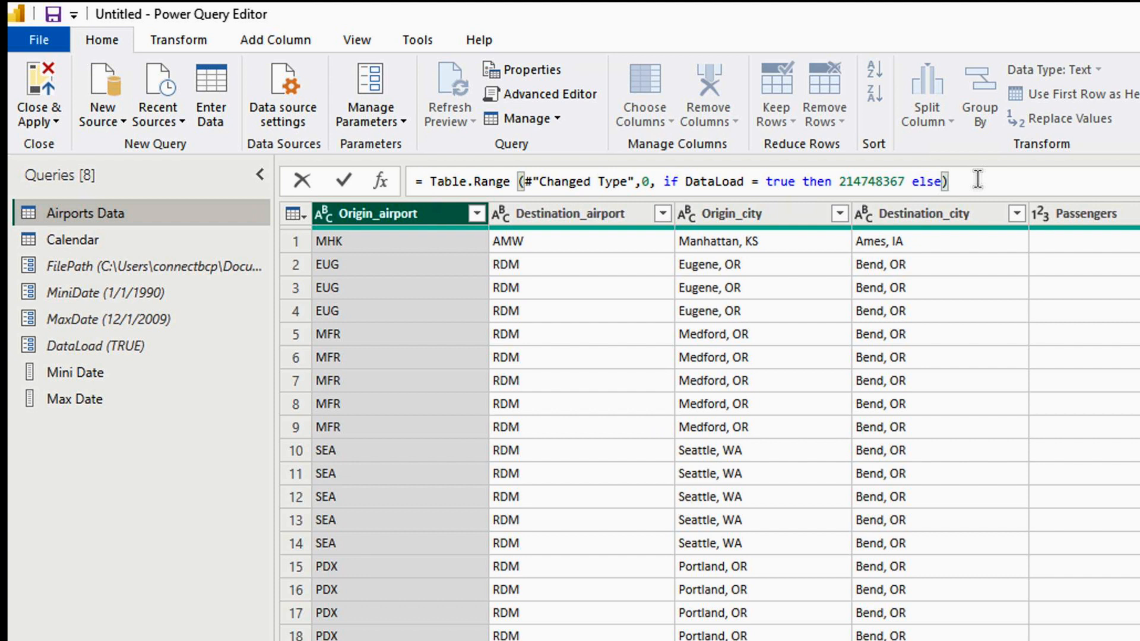
pyautogui.write('0')
pyautogui.press('Return')
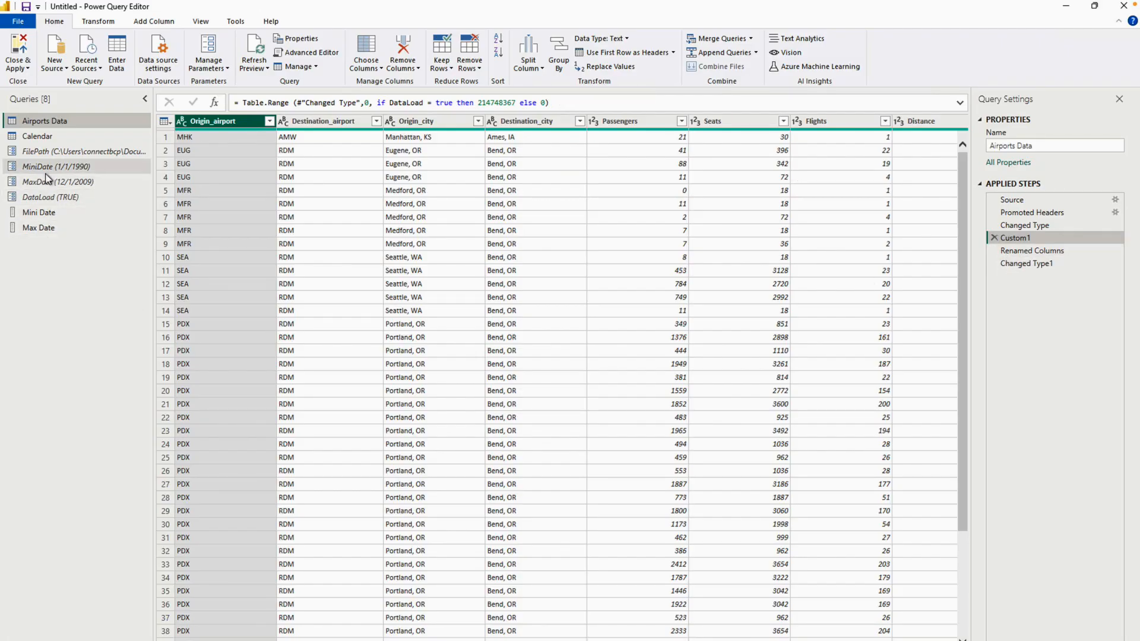
# - Set the DataLoad parameter's current value to False and check the Airports Data query
pyautogui.click(66, 197)
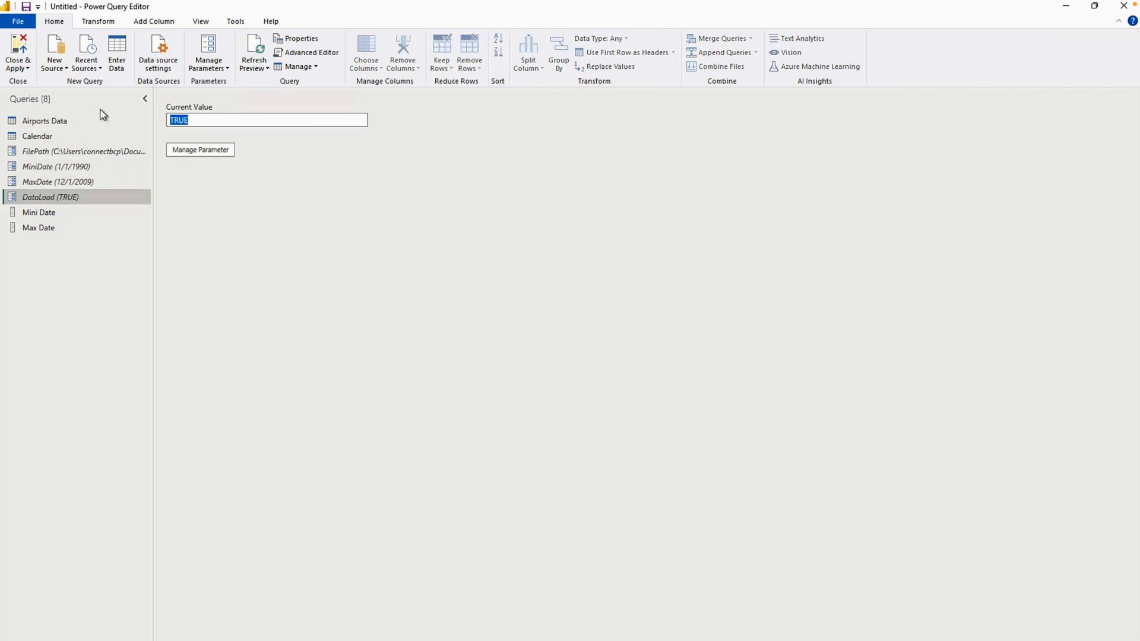
pyautogui.write('False')
pyautogui.click(32, 126)
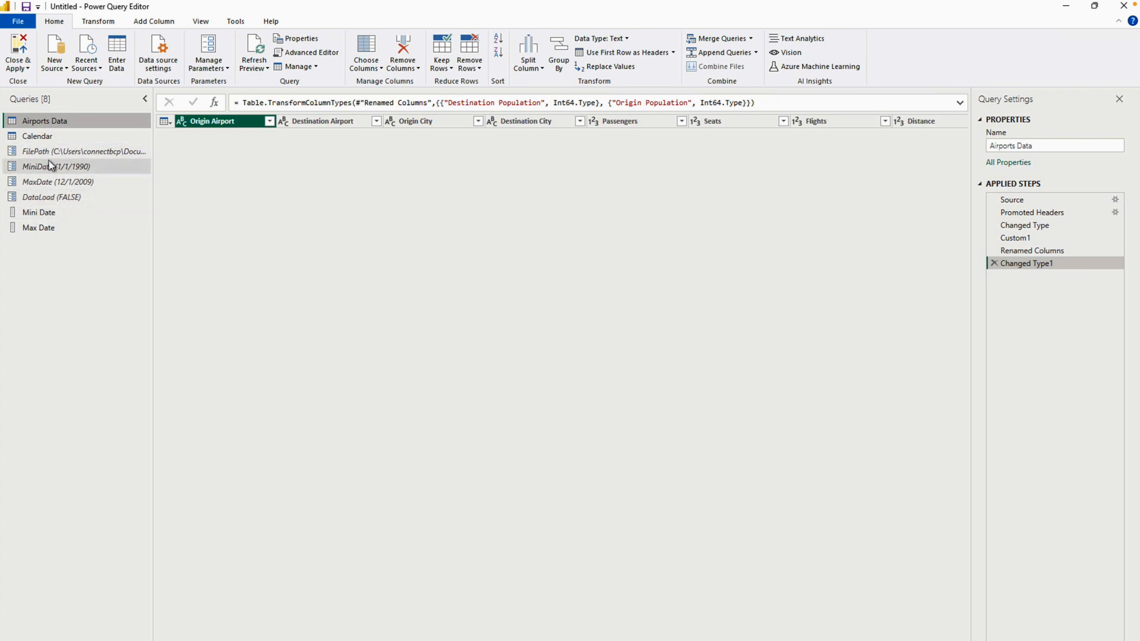
# - Set the DataLoad parameter's current value to True
pyautogui.click(59, 197)
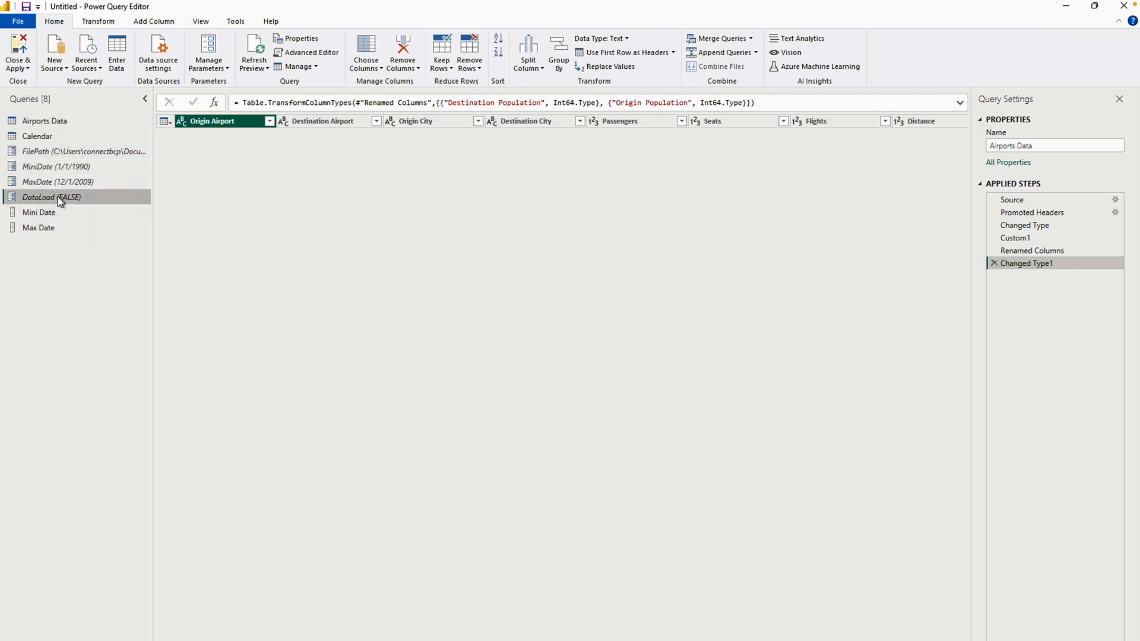
pyautogui.write('True')
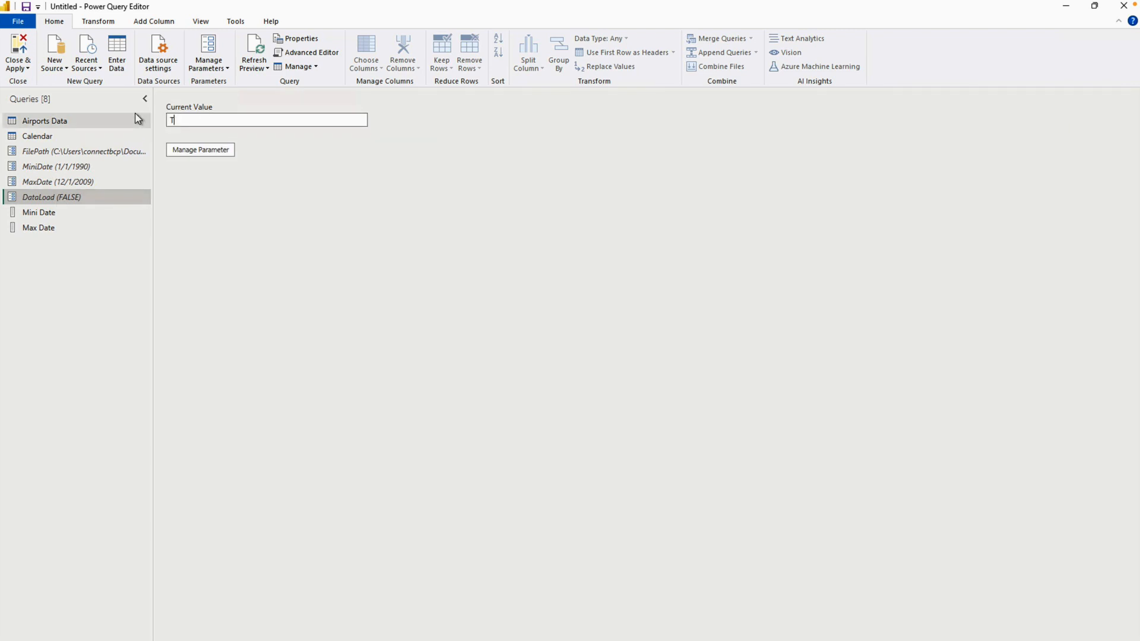
pyautogui.press('BackSpace')
pyautogui.press('BackSpace')
pyautogui.write('ue')
pyautogui.click(272, 139)
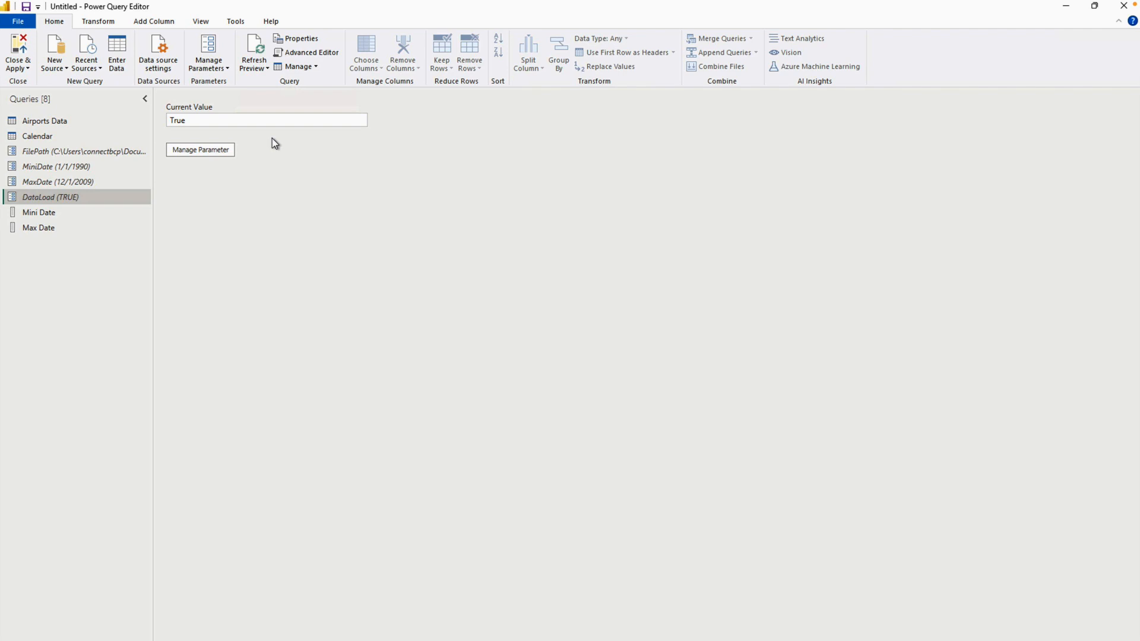
# - Check the Airports Data query's rows, then close the query editor and apply the changes
pyautogui.click(69, 121)
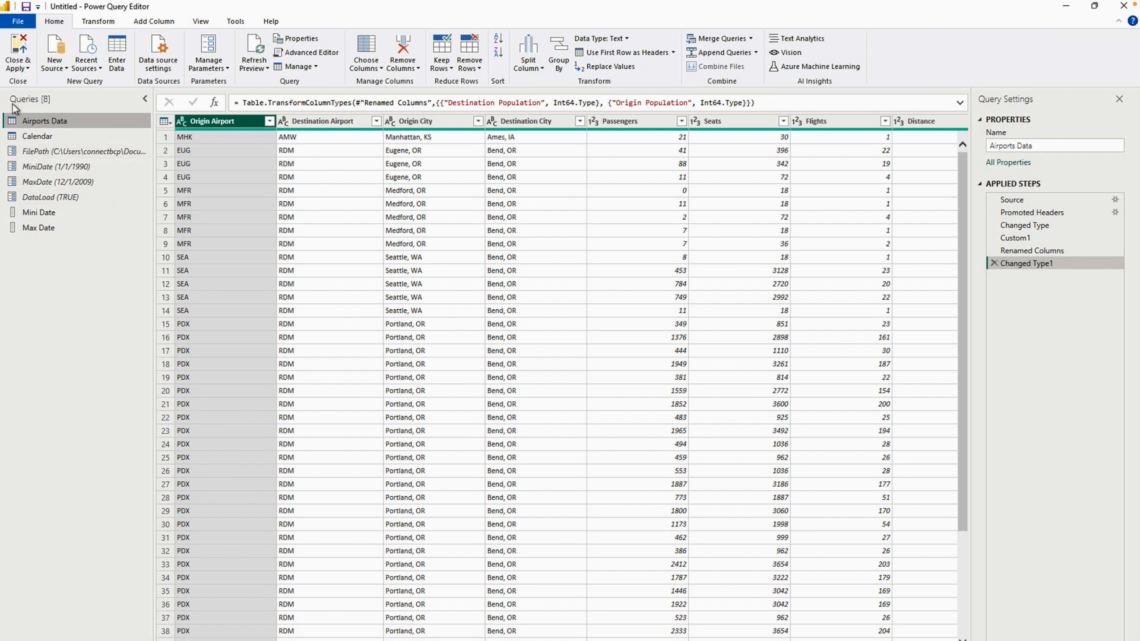
pyautogui.click(22, 72)
pyautogui.click(43, 84)
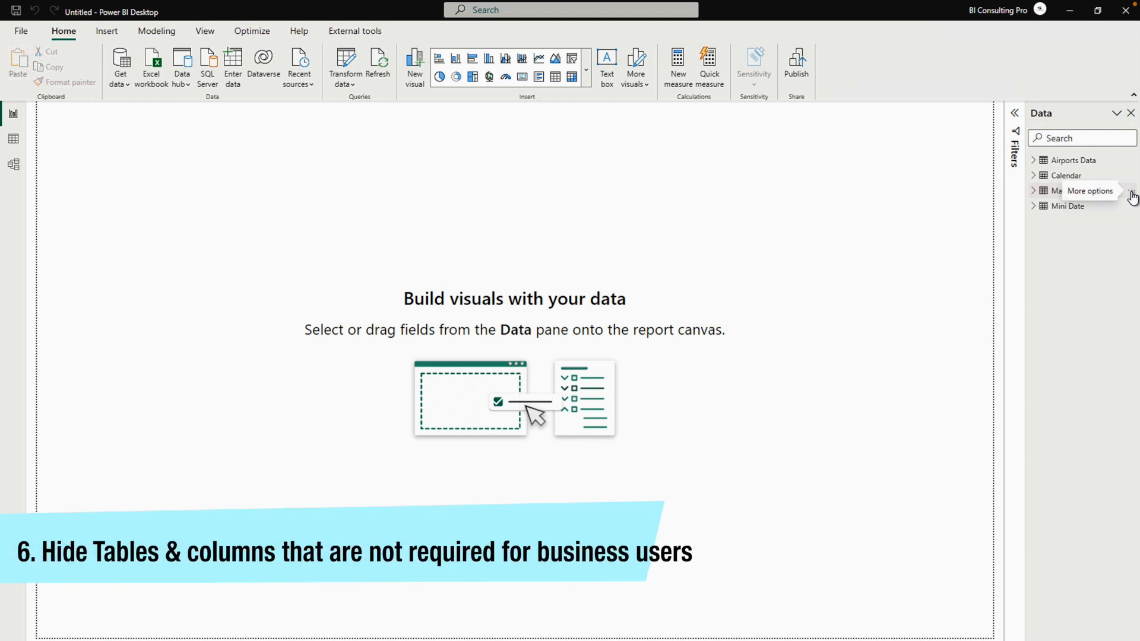
# - Hide the Max Date and Mini Date tables from the report's field list
pyautogui.click(1131, 192)
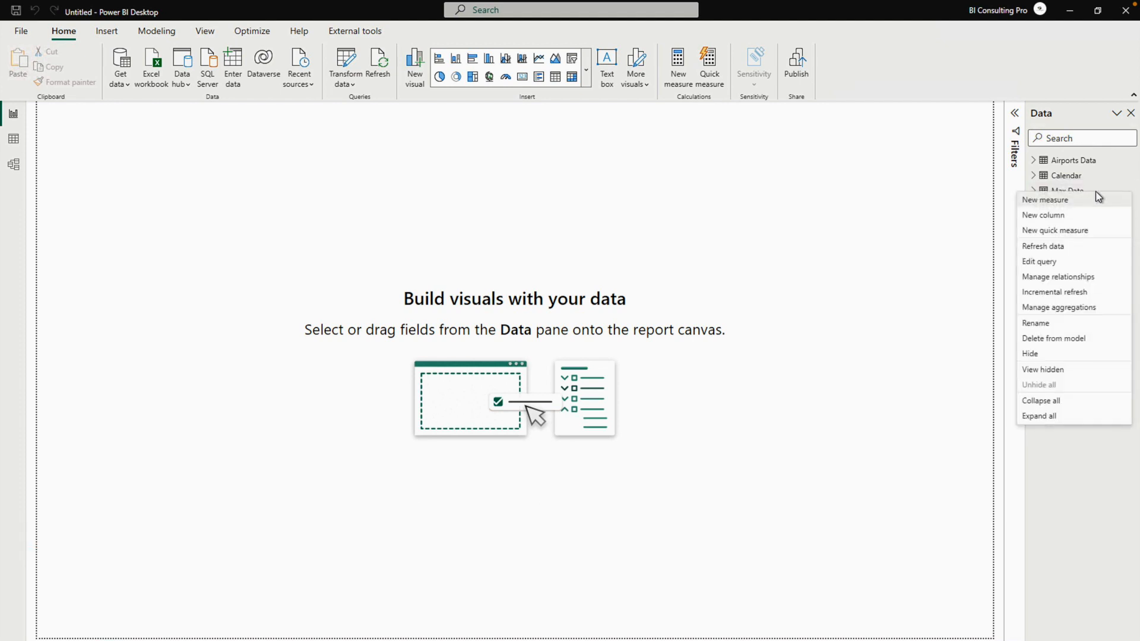
pyautogui.click(1047, 354)
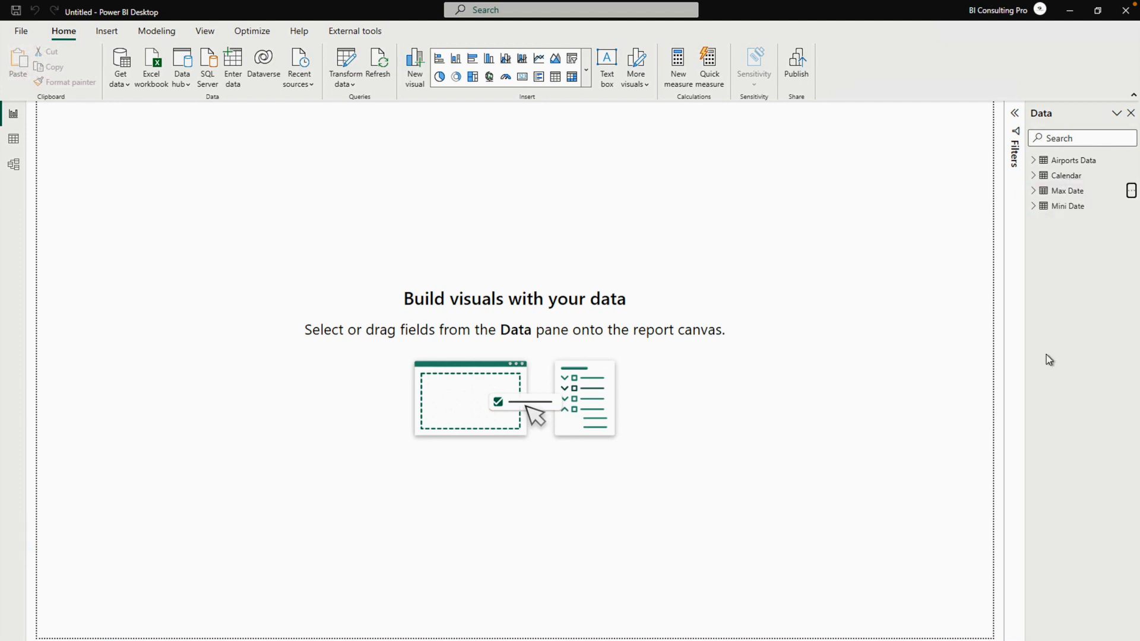
pyautogui.click(1131, 192)
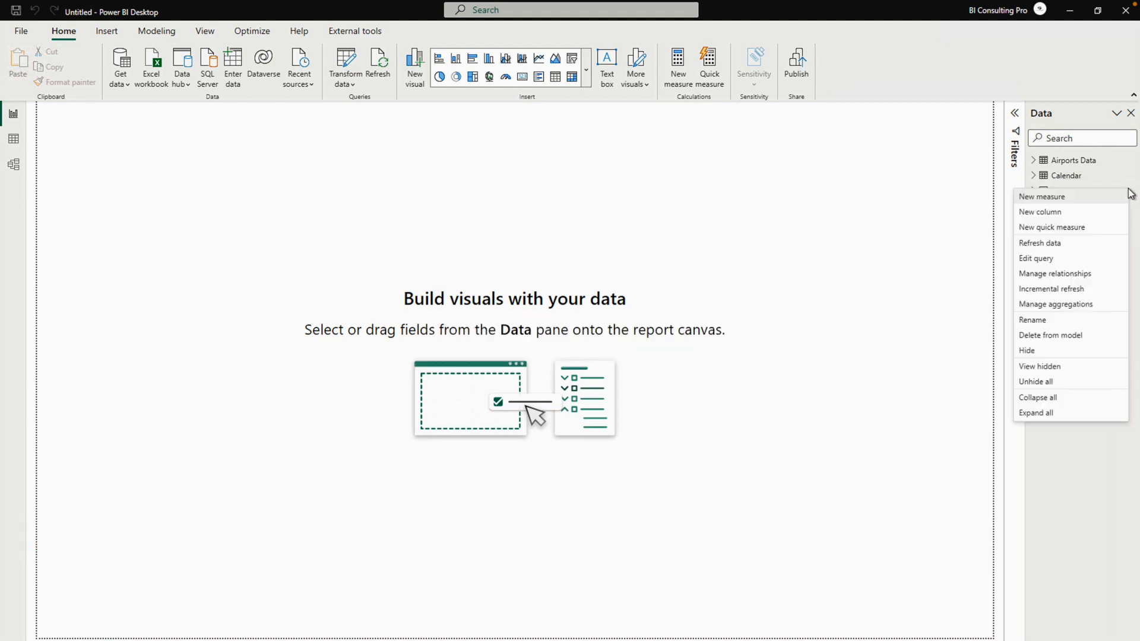
pyautogui.click(1044, 354)
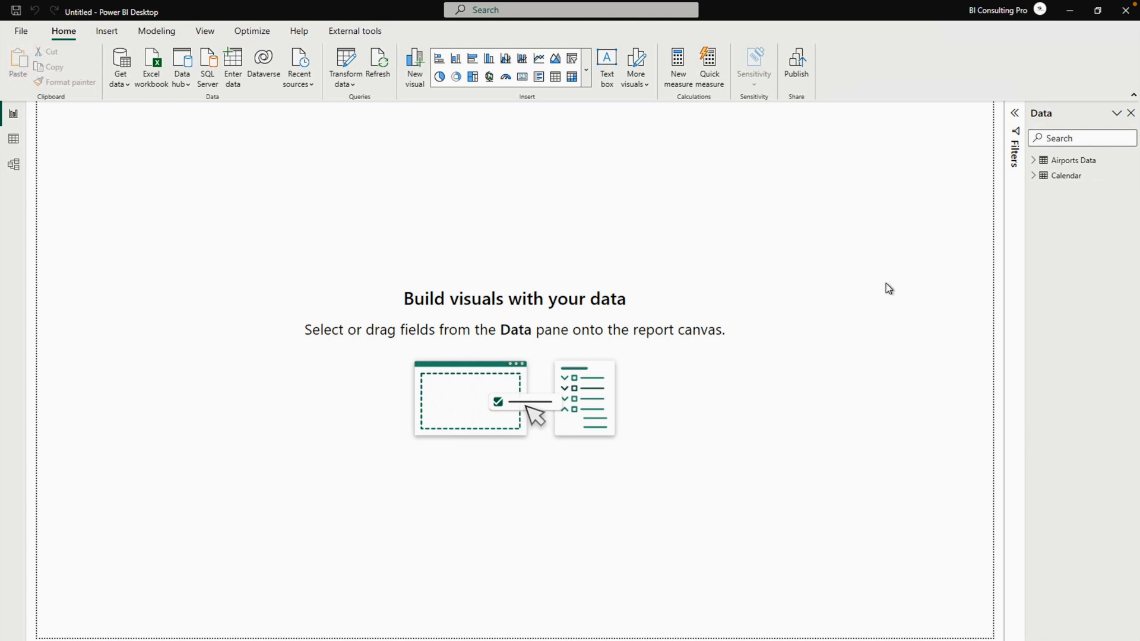
# - Mark the Calendar table as a date table, using Date as its date column
pyautogui.click(14, 140)
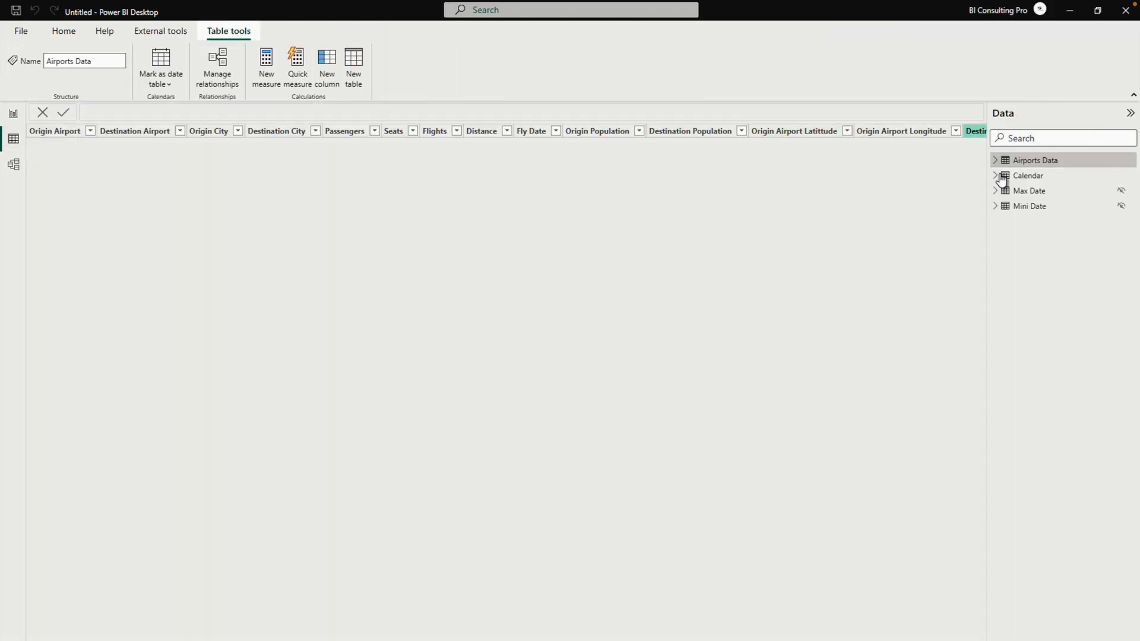
pyautogui.click(1020, 178)
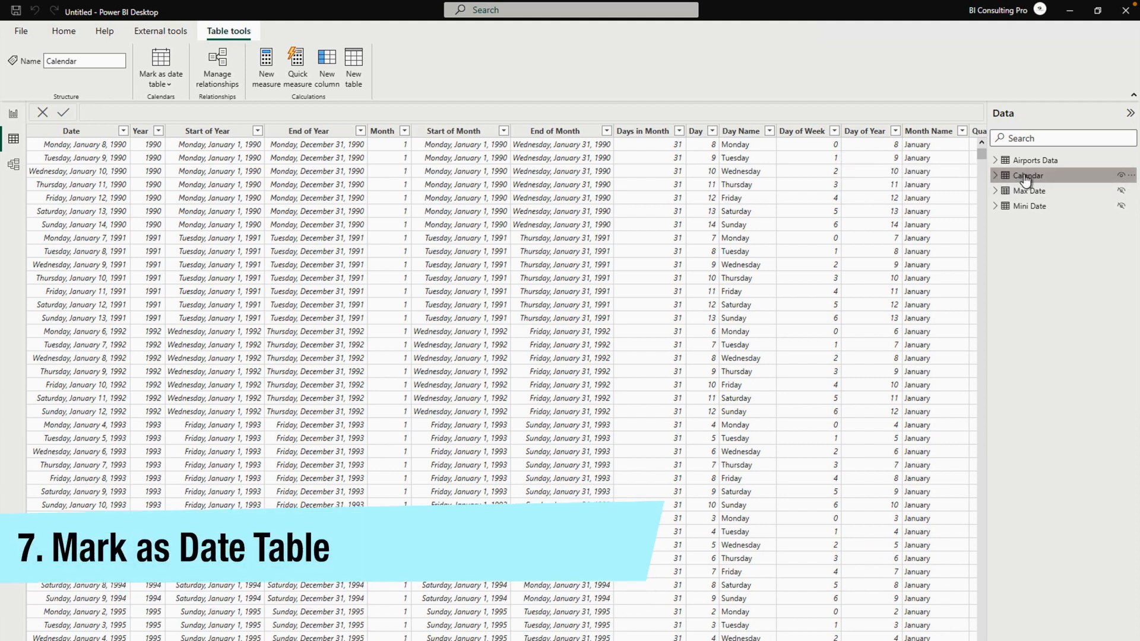
pyautogui.click(80, 132)
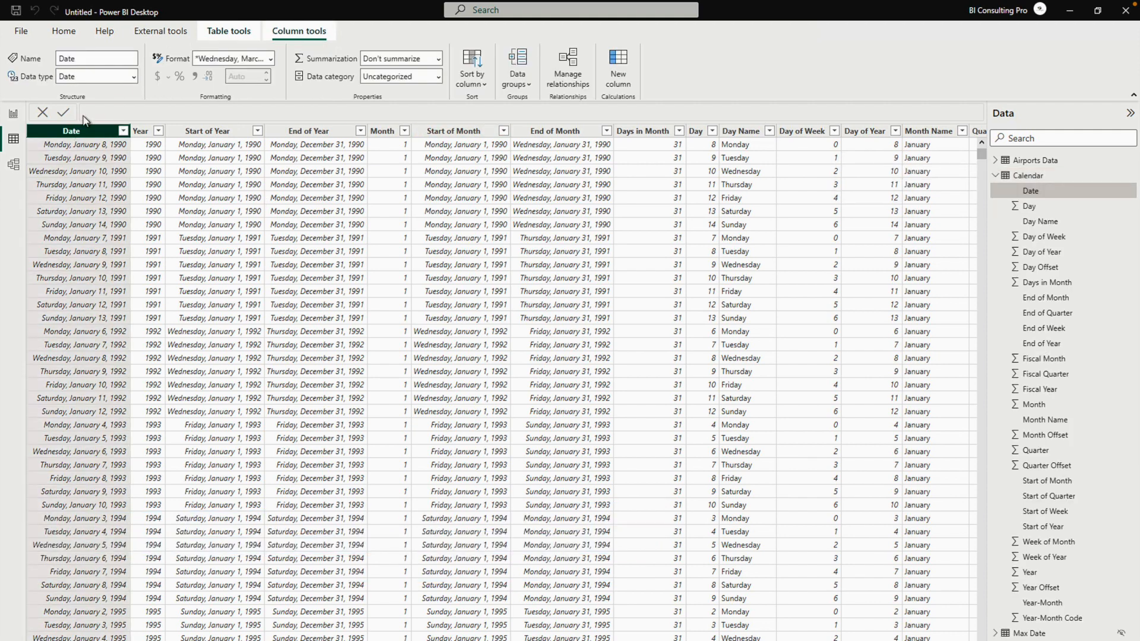
pyautogui.click(228, 31)
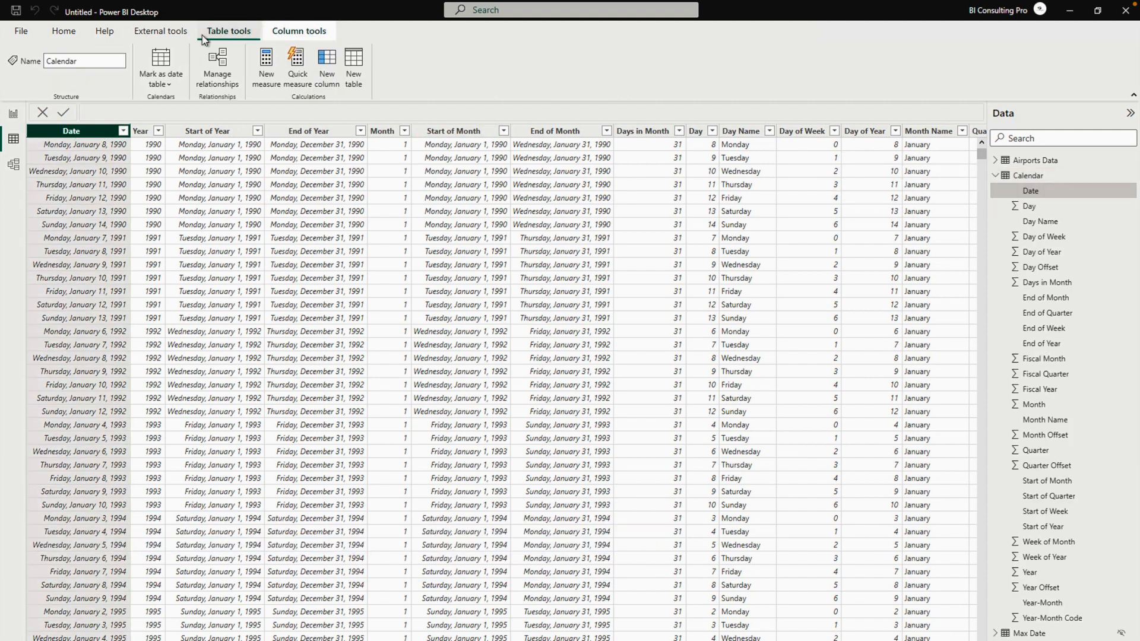
pyautogui.click(163, 87)
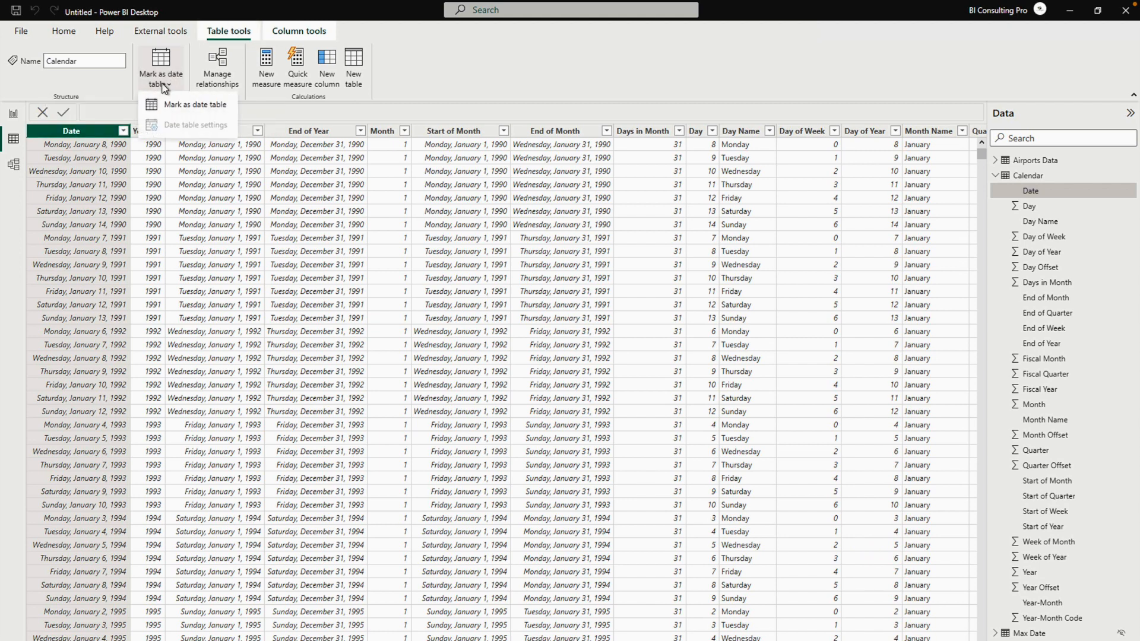
pyautogui.click(175, 102)
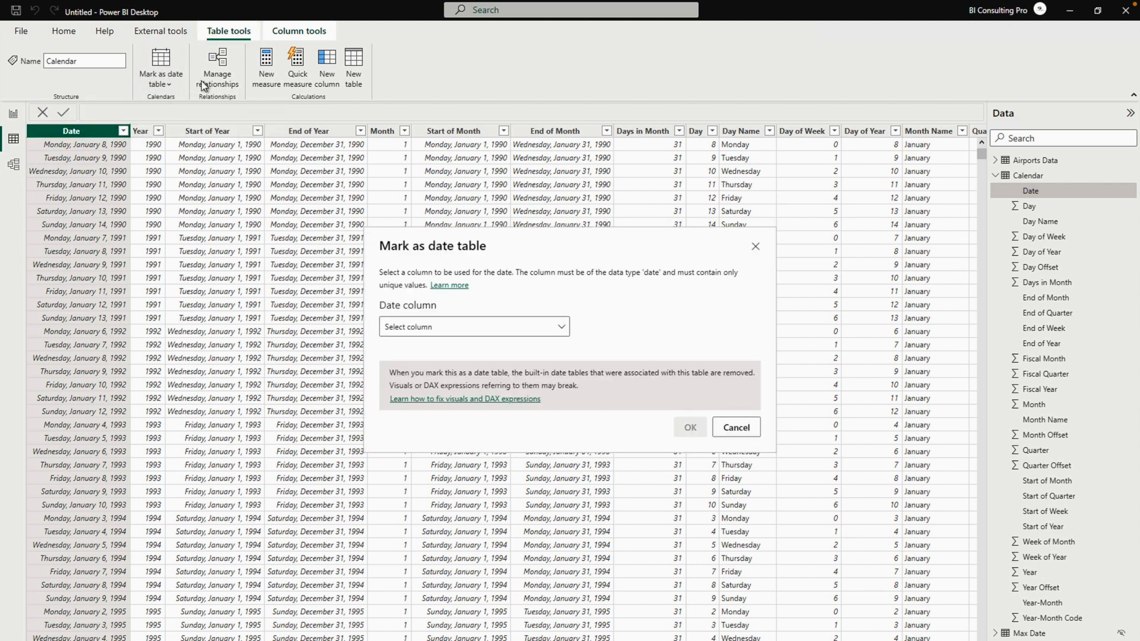
pyautogui.click(494, 328)
pyautogui.click(429, 369)
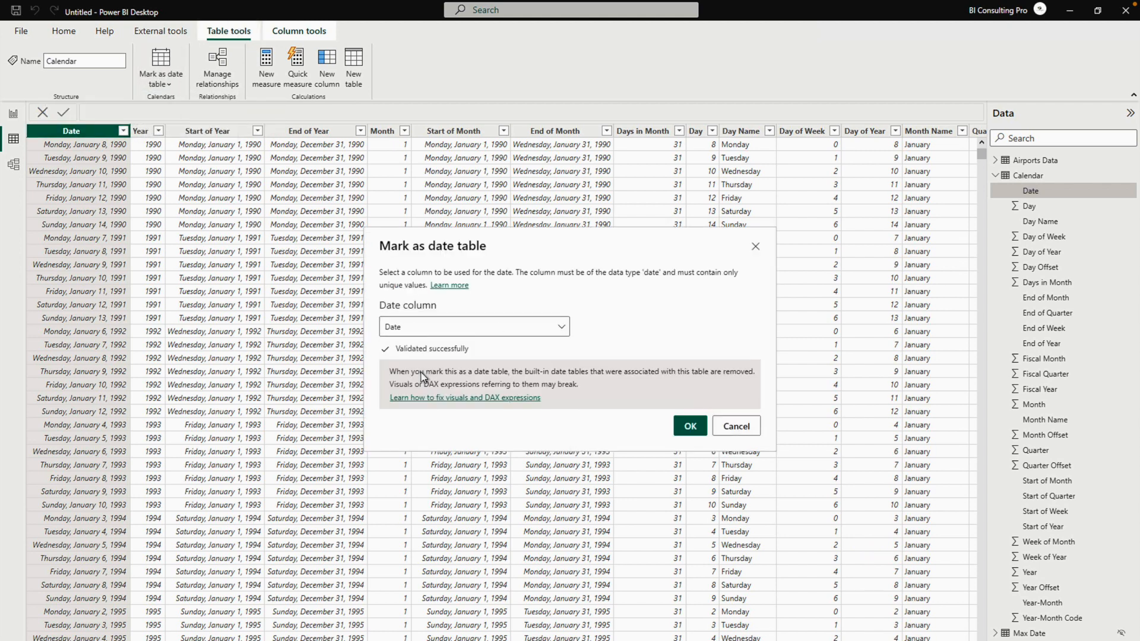
pyautogui.click(683, 427)
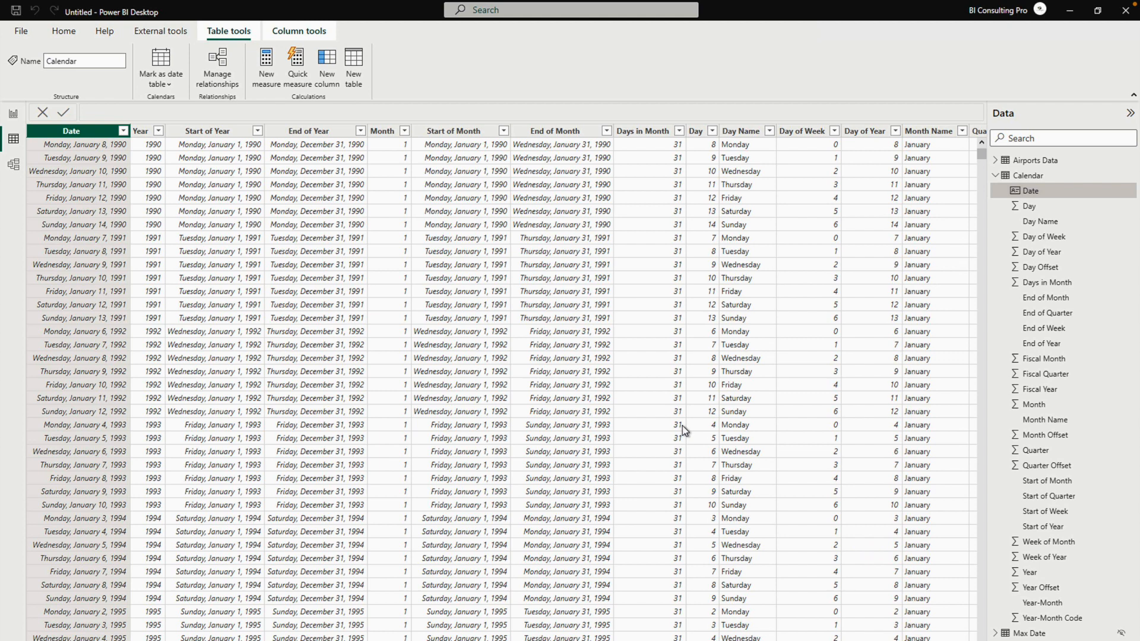
# - In the data model, lengthen the Airports Data card and relate its Fly Date field to Date in Calendar
pyautogui.click(11, 167)
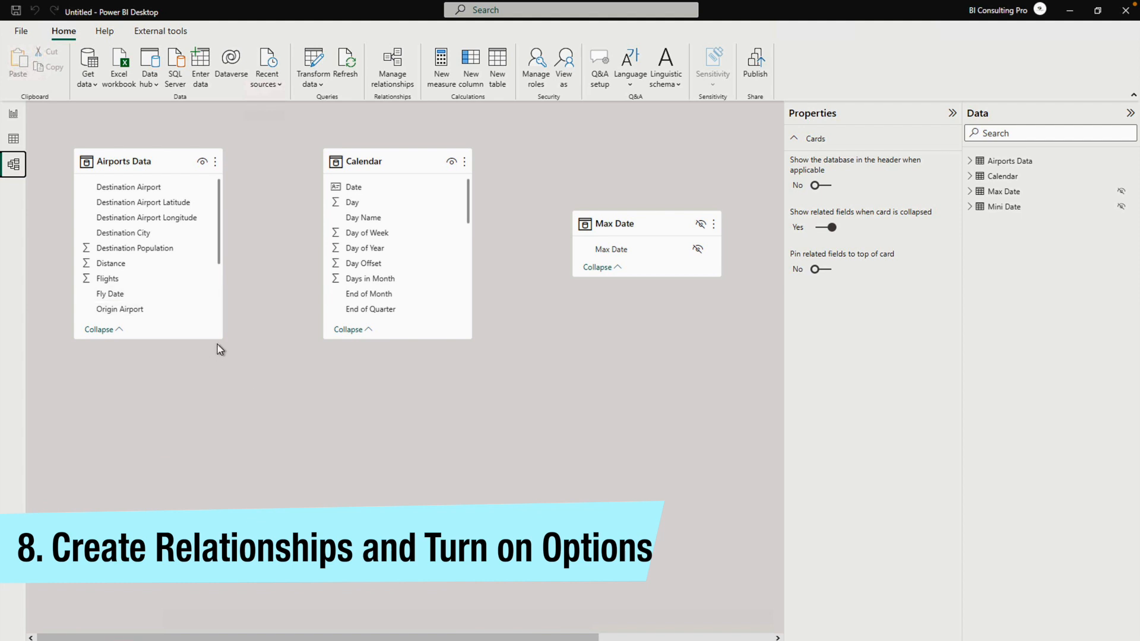
pyautogui.moveTo(218, 339); pyautogui.dragTo(207, 469)
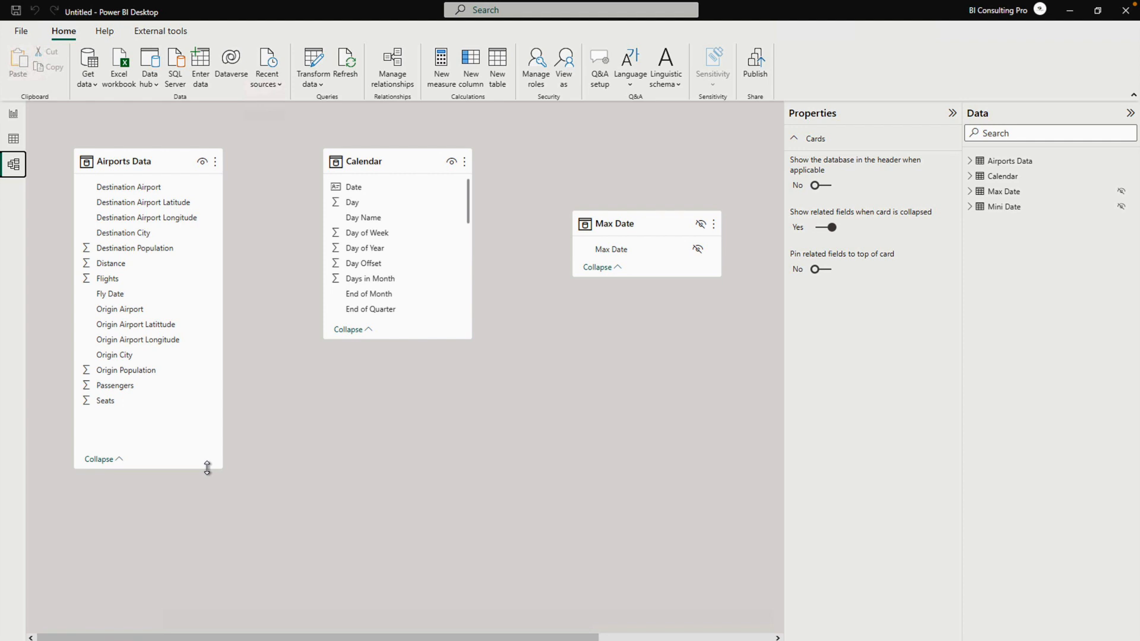
pyautogui.moveTo(111, 295); pyautogui.dragTo(350, 194)
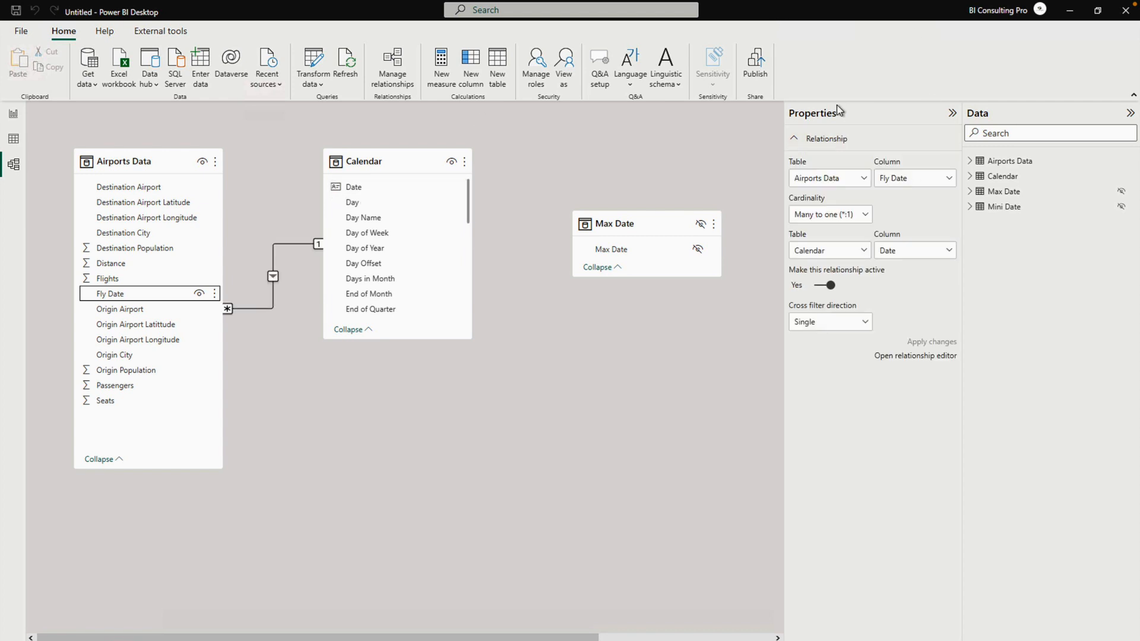
# - Turn on showing the database in the model card headers and pinning related fields to the top of cards
pyautogui.click(639, 401)
pyautogui.click(820, 186)
pyautogui.click(820, 271)
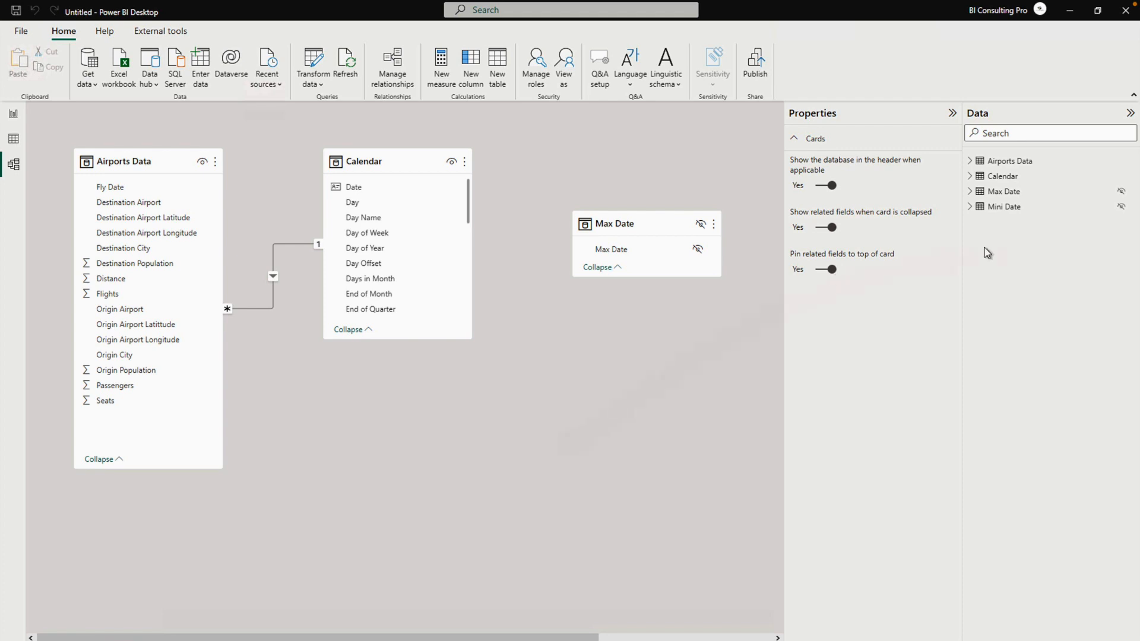
# - Add the measure Total Passengers = SUM('Airports Data'[Passengers]) to the Airports Data table
pyautogui.click(974, 163)
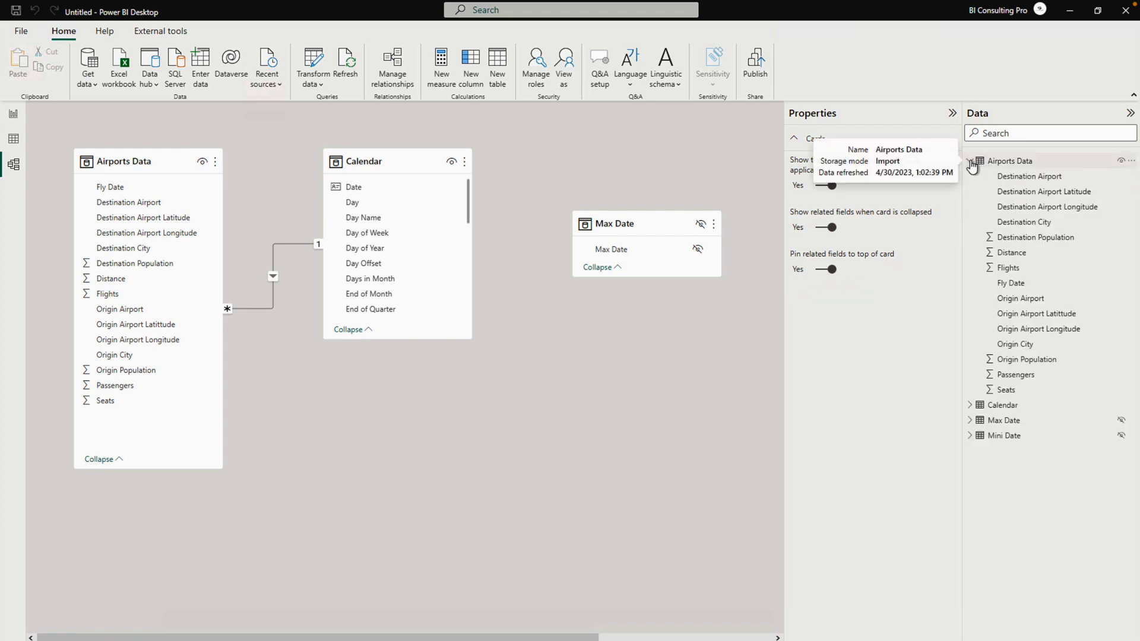
pyautogui.click(1132, 160)
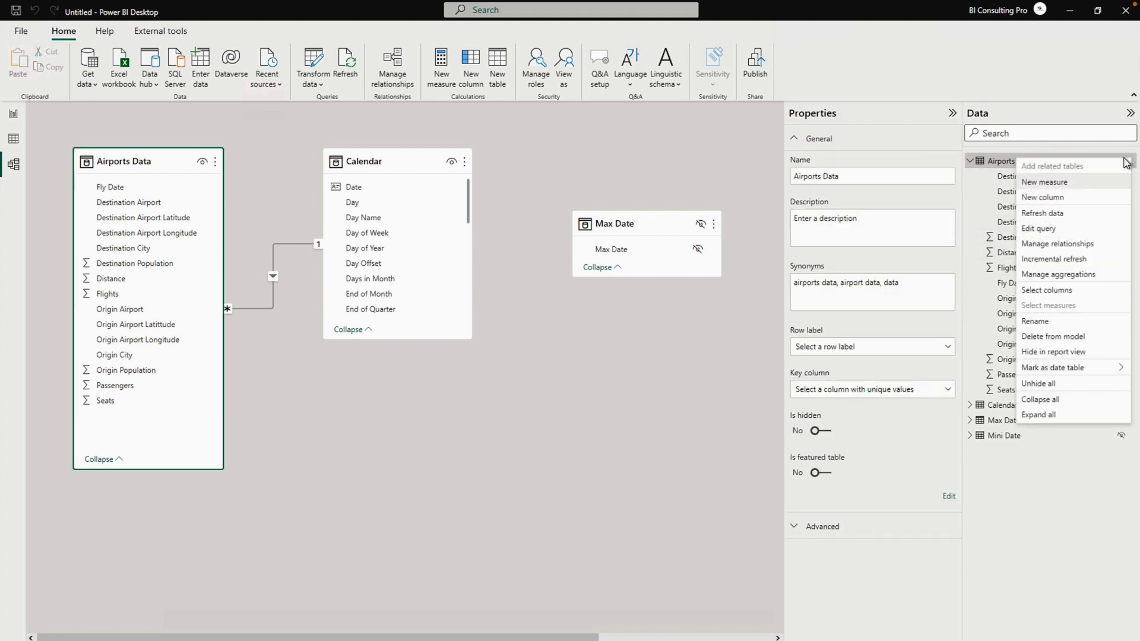
pyautogui.press('Escape')
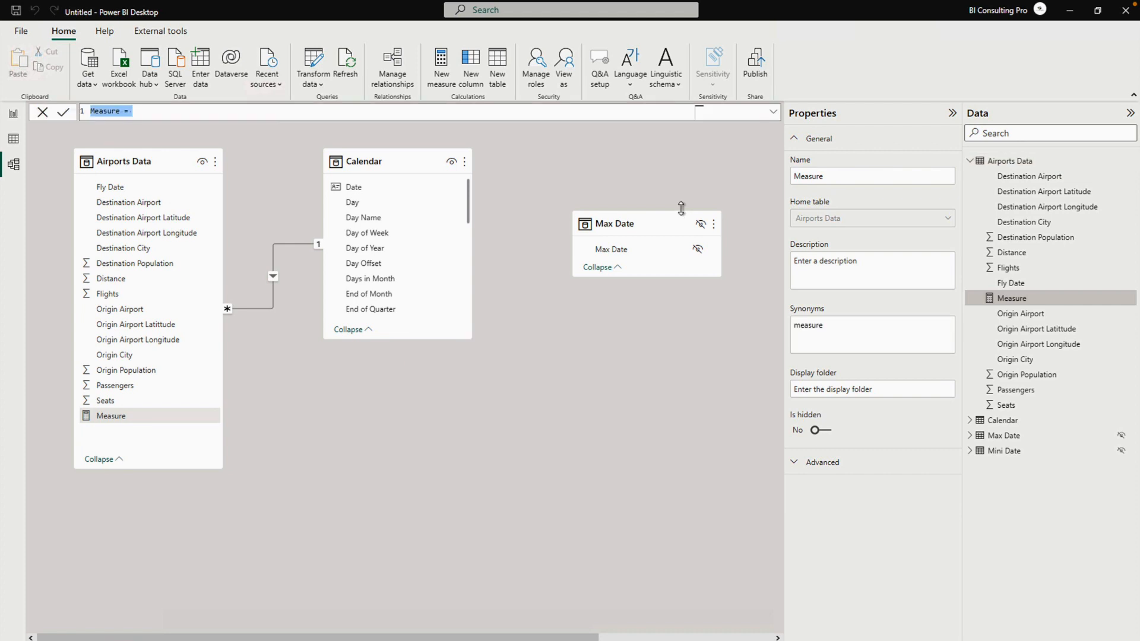
pyautogui.write('Total Pa')
pyautogui.hotkey('ctrl', 'a')
pyautogui.write('Total Passeng')
pyautogui.write('ers = SU')
pyautogui.write("M('Airports Data'[Pass")
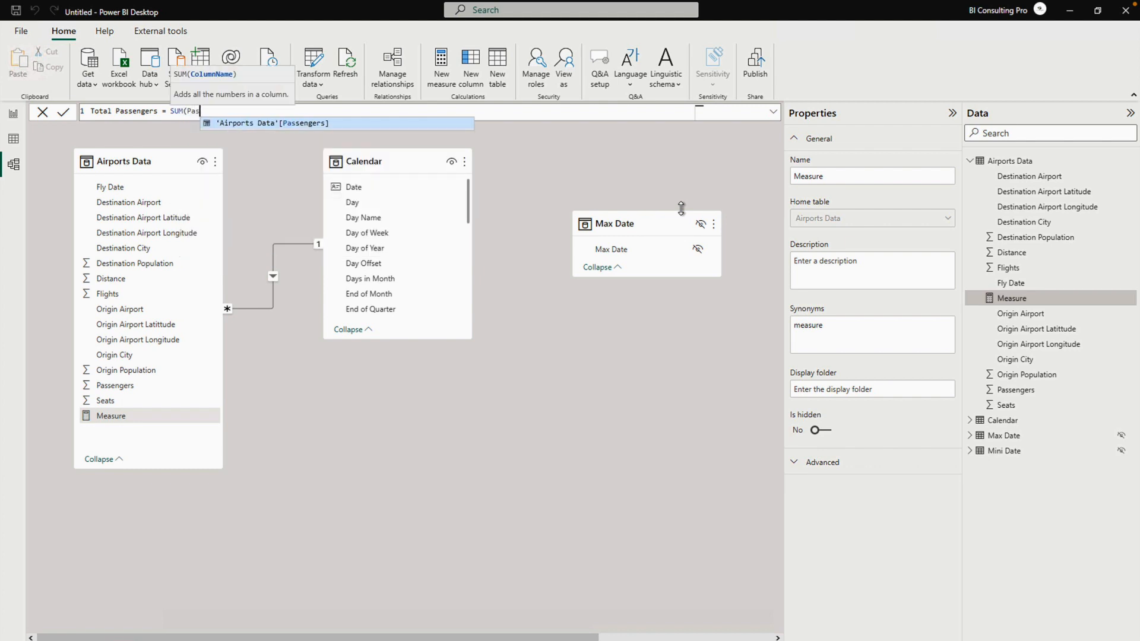
pyautogui.press('Tab')
pyautogui.write(')')
pyautogui.press('Return')
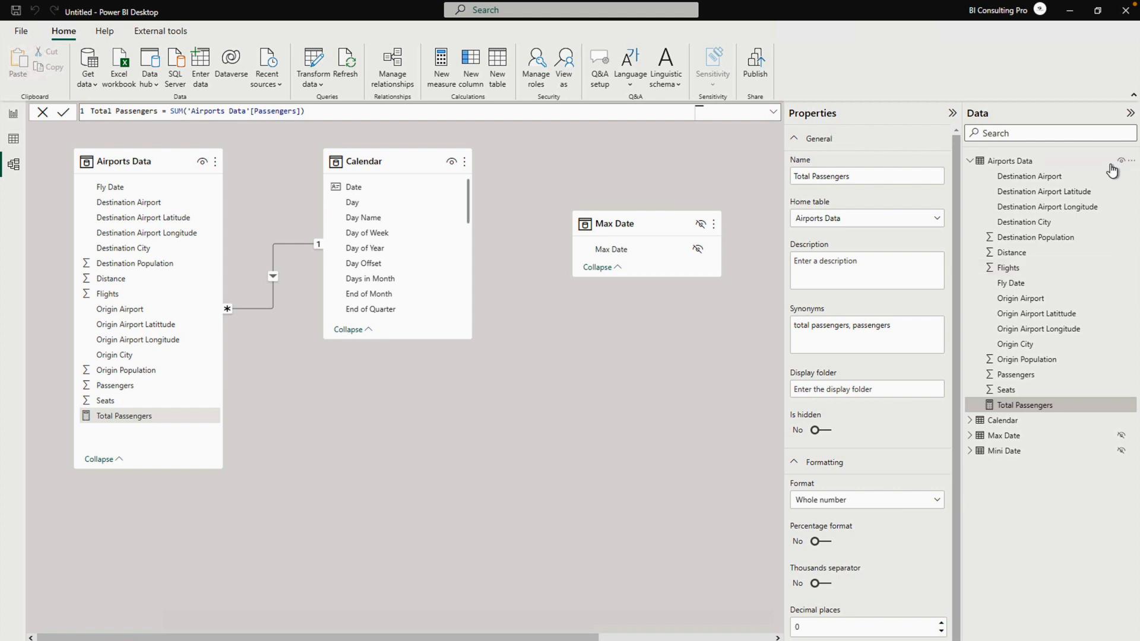
# - Add the measure Total Distance Covered = SUM('Airports Data'[Distance]) to the Airports Data table
pyautogui.click(1131, 161)
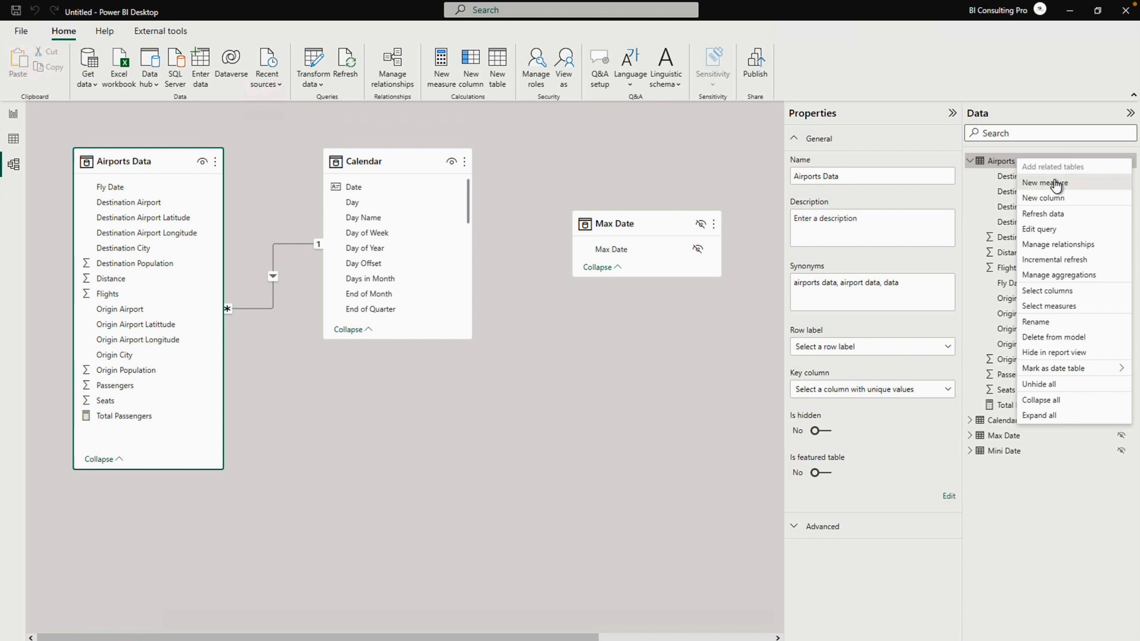
pyautogui.press('Escape')
pyautogui.write('Total Dis')
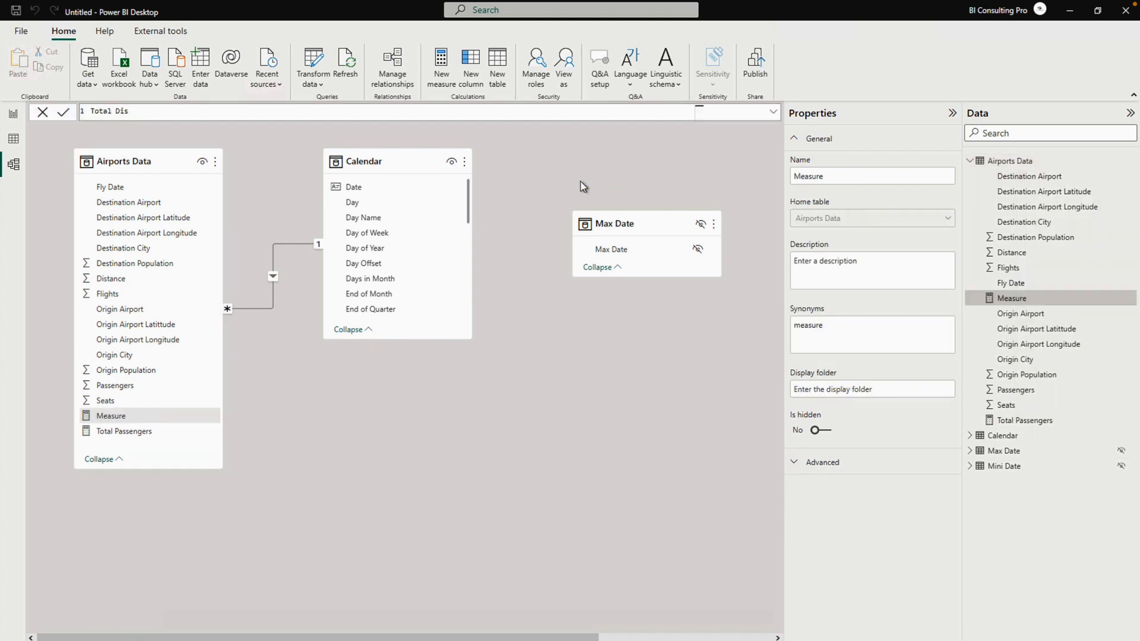
pyautogui.write('tance ')
pyautogui.write('Cover')
pyautogui.write('ed = SU')
pyautogui.write("M('Airports Data'[Dis")
pyautogui.press('Tab')
pyautogui.write(')')
pyautogui.press('Return')
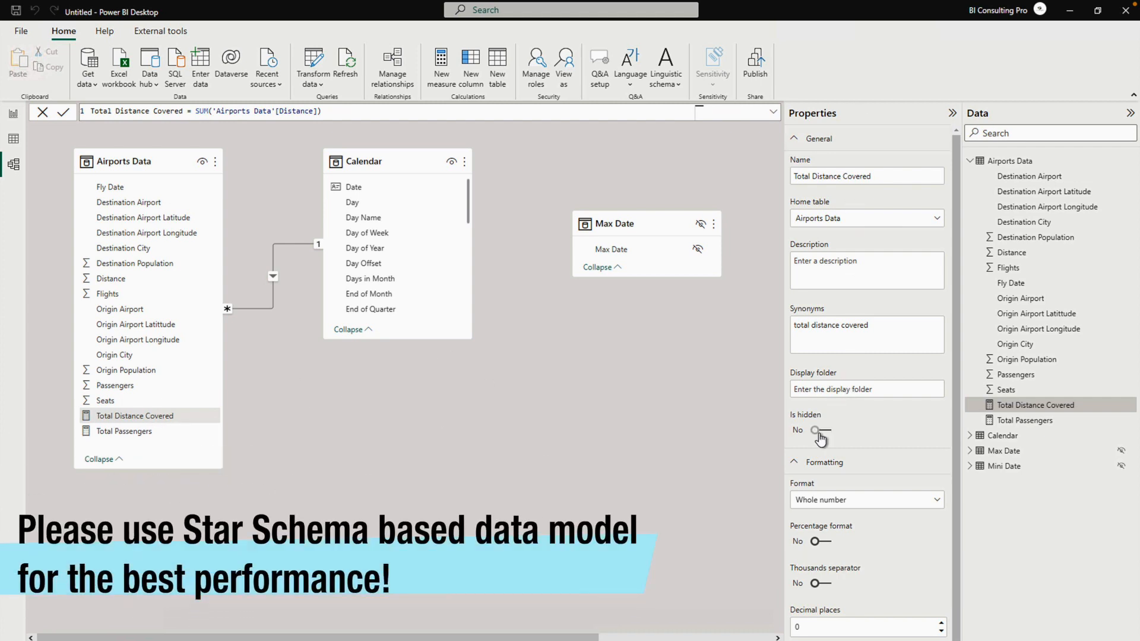
# - Place the Total Distance Covered measure in a display folder named Measures
pyautogui.click(825, 389)
pyautogui.write('Measure')
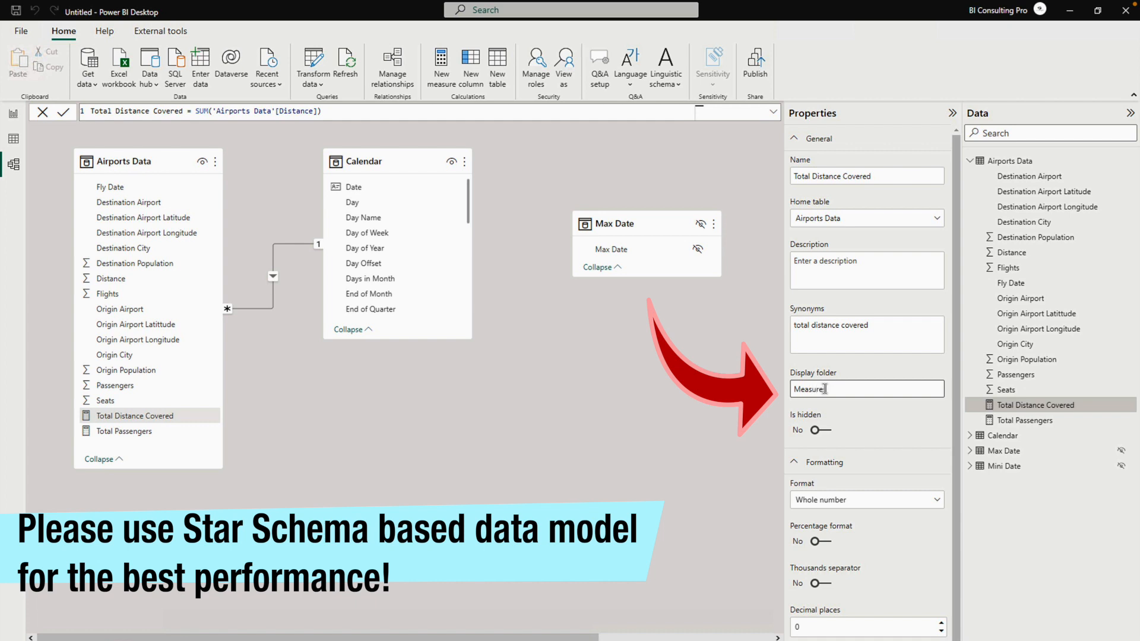
pyautogui.write('s')
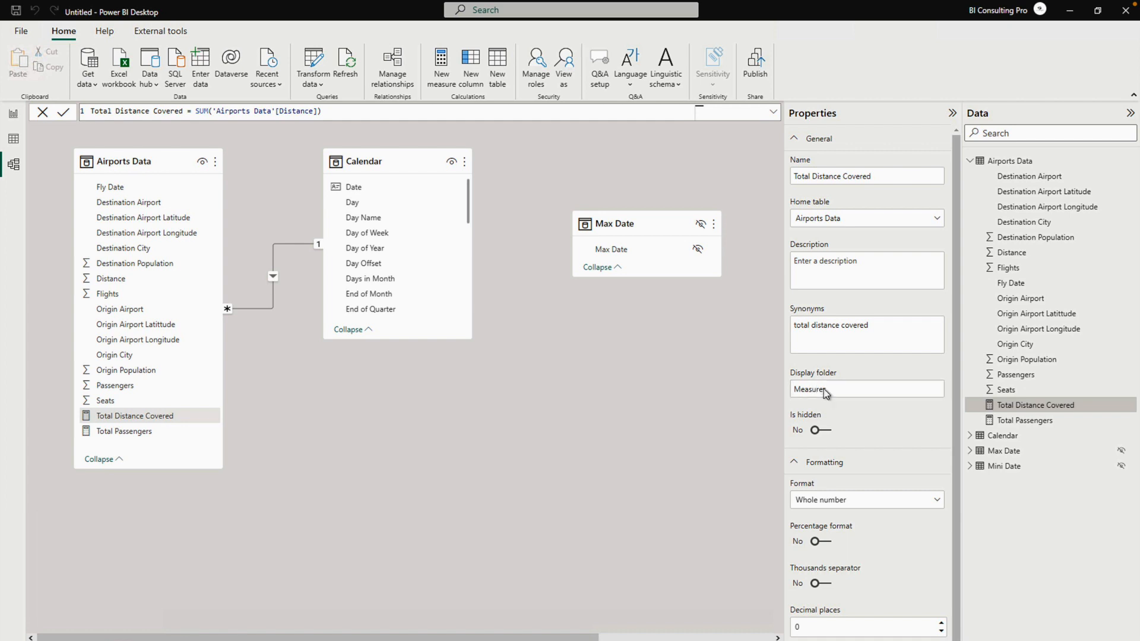
pyautogui.click(853, 401)
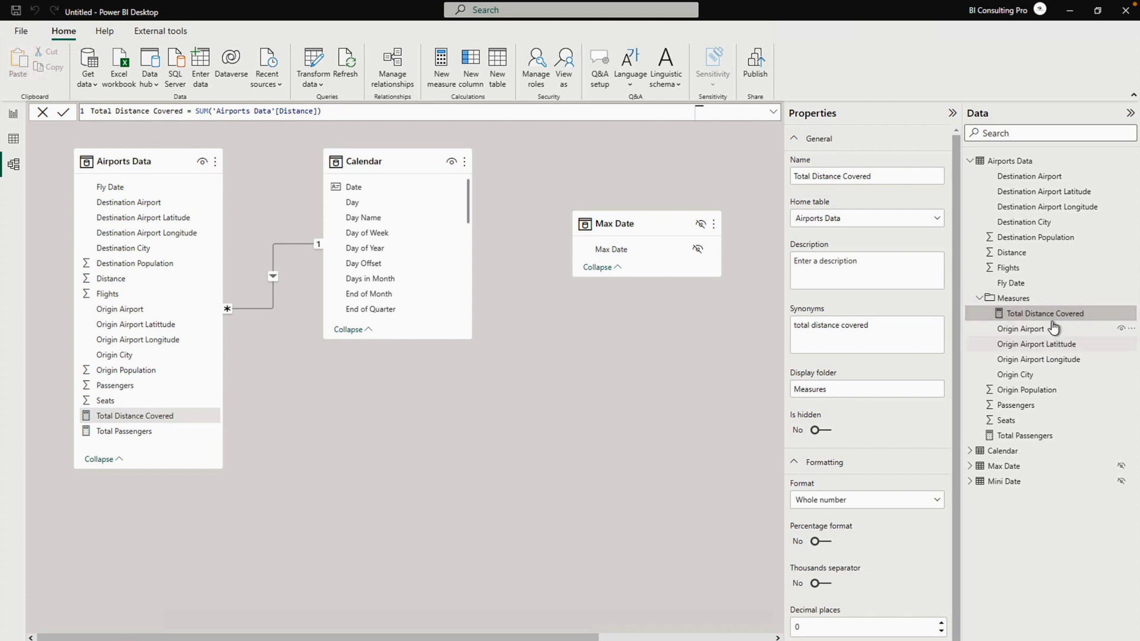
# - Copy the Measures display folder name to the Total Passengers measure so both share the folder
pyautogui.moveTo(846, 389); pyautogui.dragTo(792, 386)
pyautogui.hotkey('ctrl', 'c')
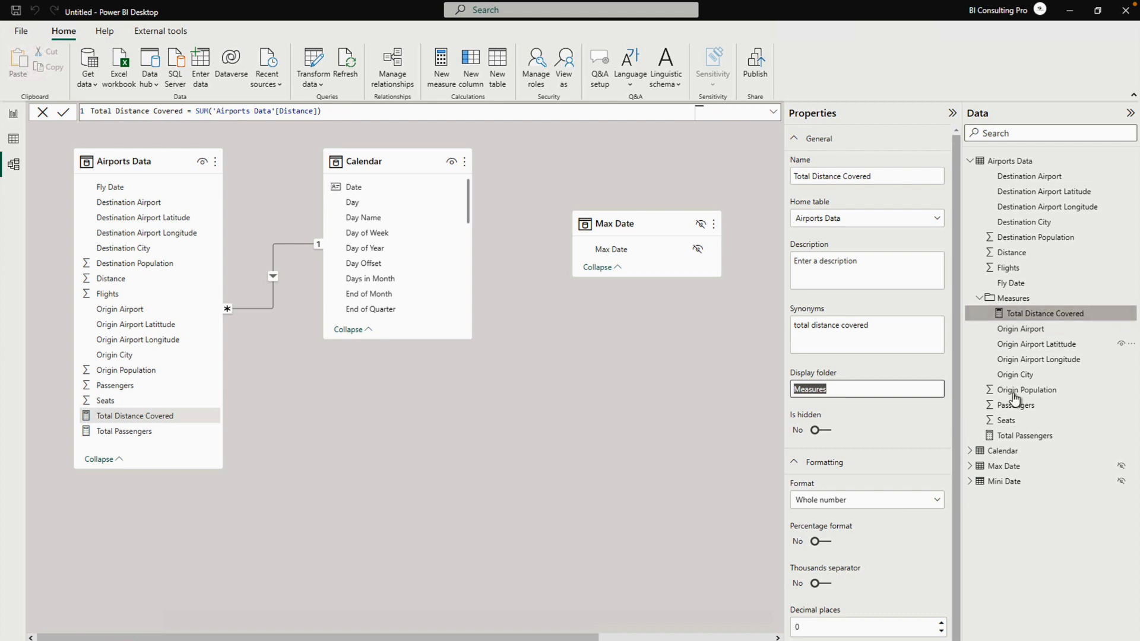
pyautogui.click(1009, 440)
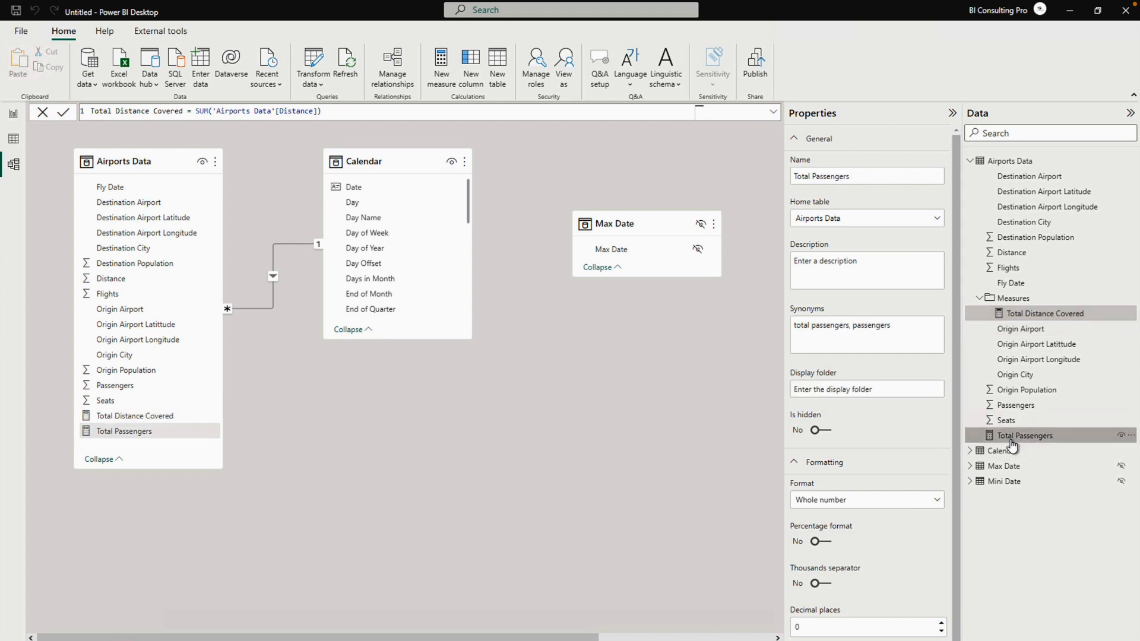
pyautogui.click(889, 390)
pyautogui.hotkey('ctrl', 'v')
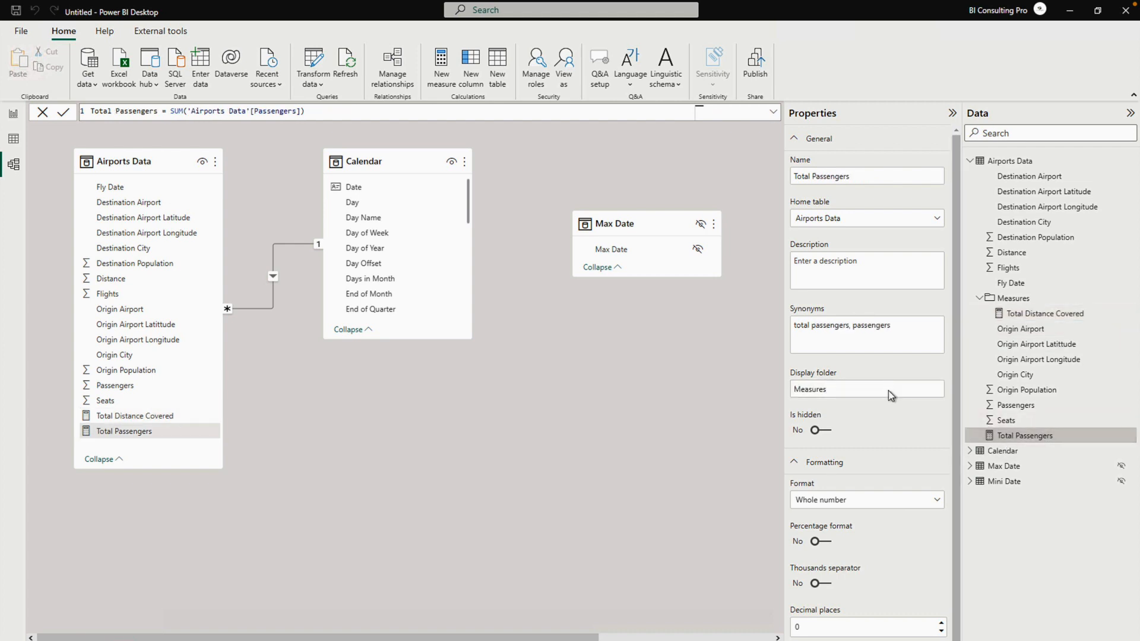
pyautogui.press('Return')
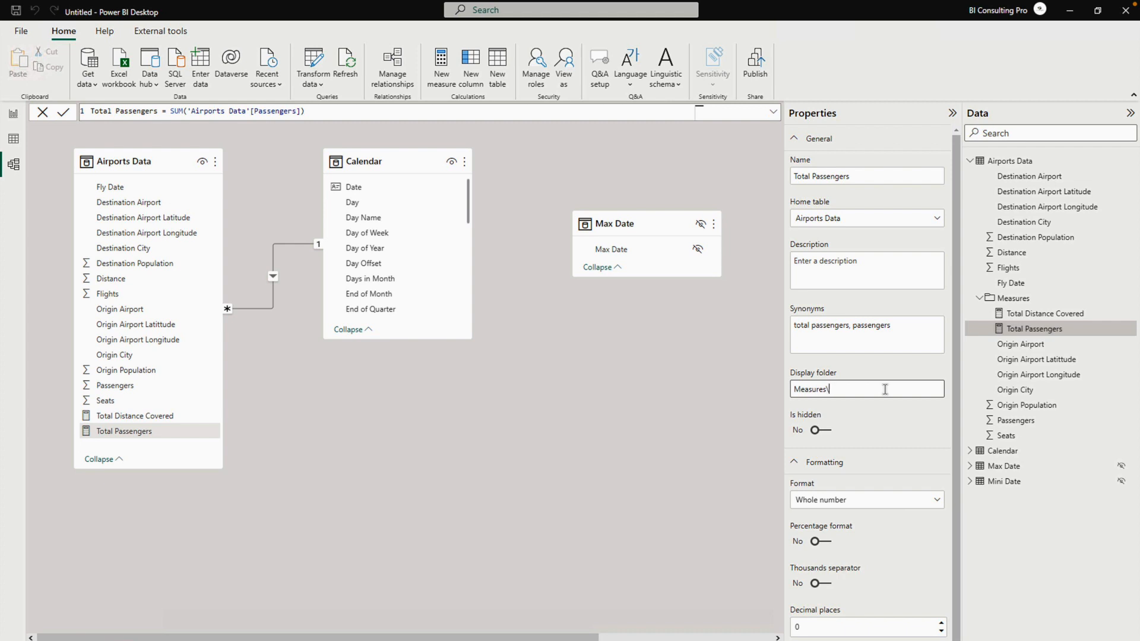
pyautogui.press('BackSpace')
pyautogui.click(733, 411)
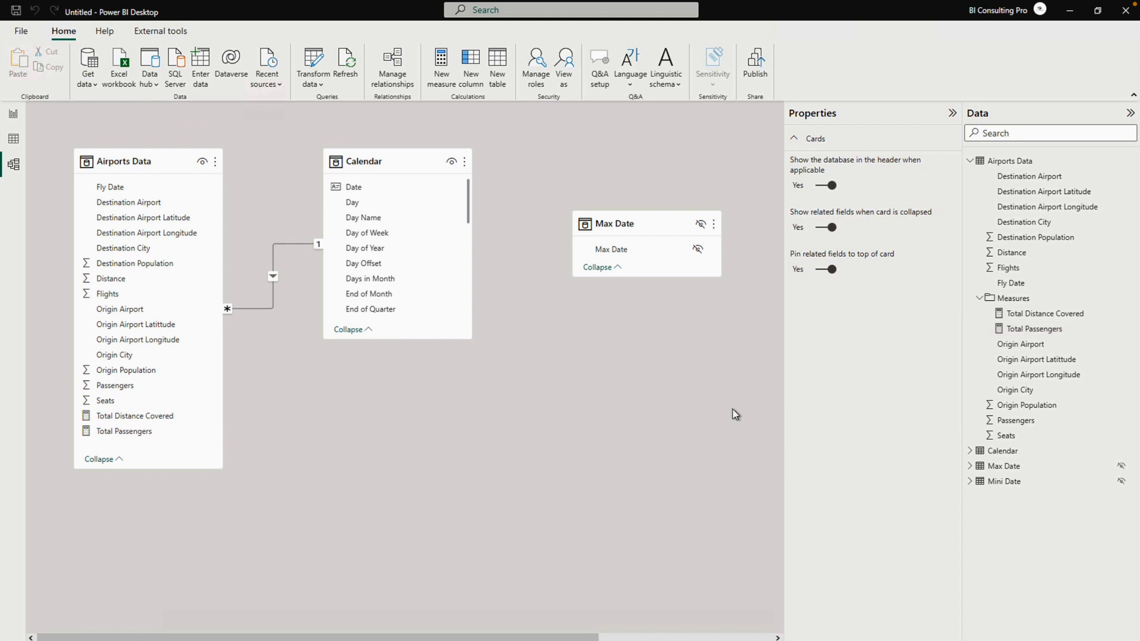